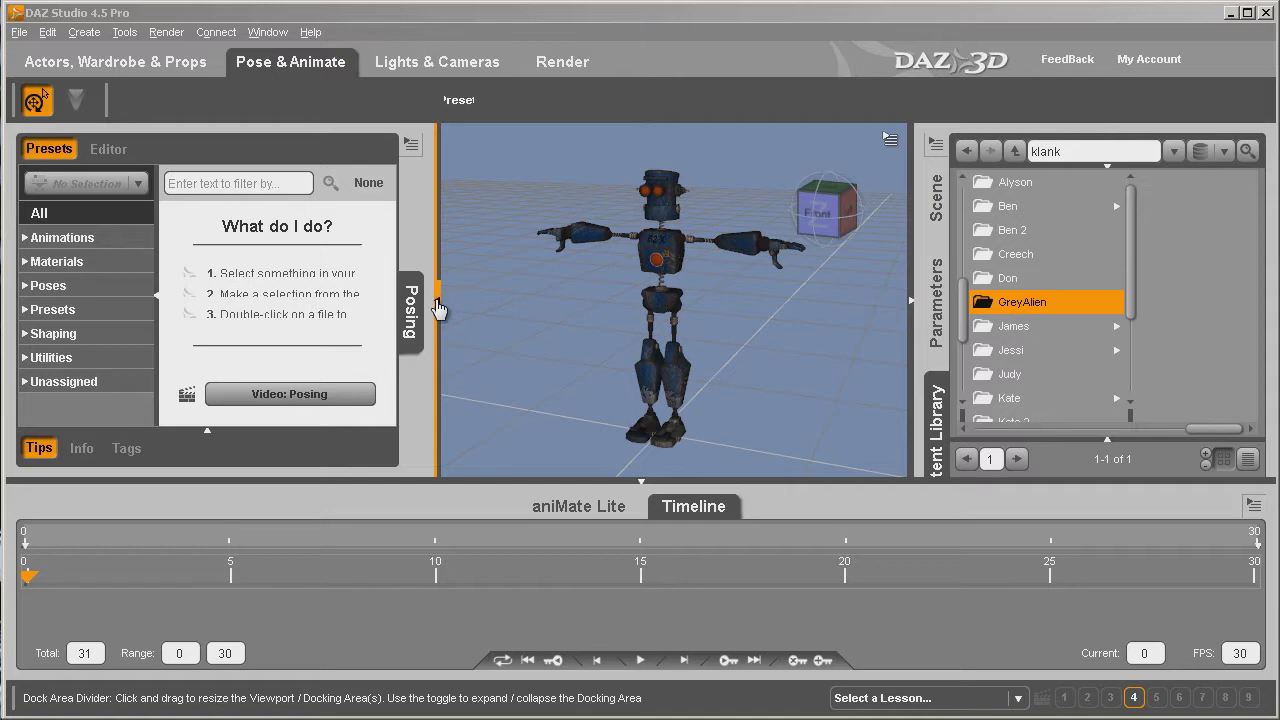
Collapse the Posing pane and show the Morphs parameters for the robot figure's jaw.
click(438, 300)
click(482, 320)
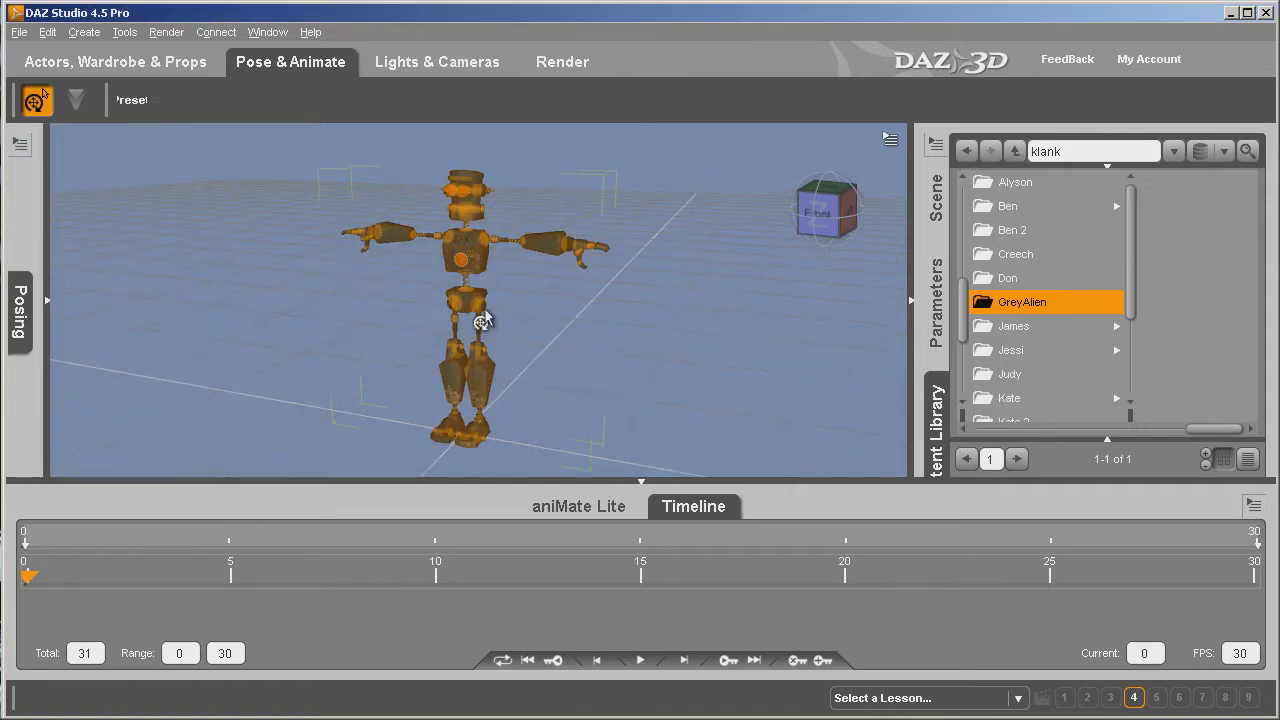
click(937, 296)
click(460, 214)
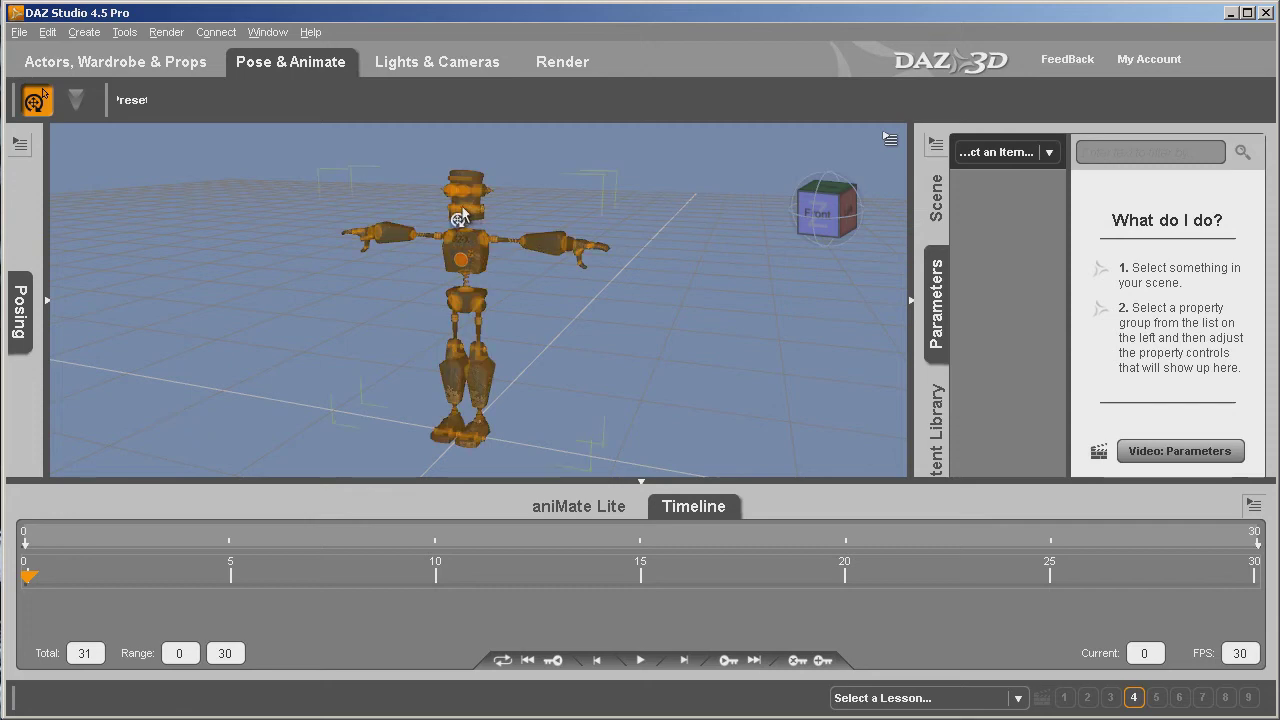
click(462, 220)
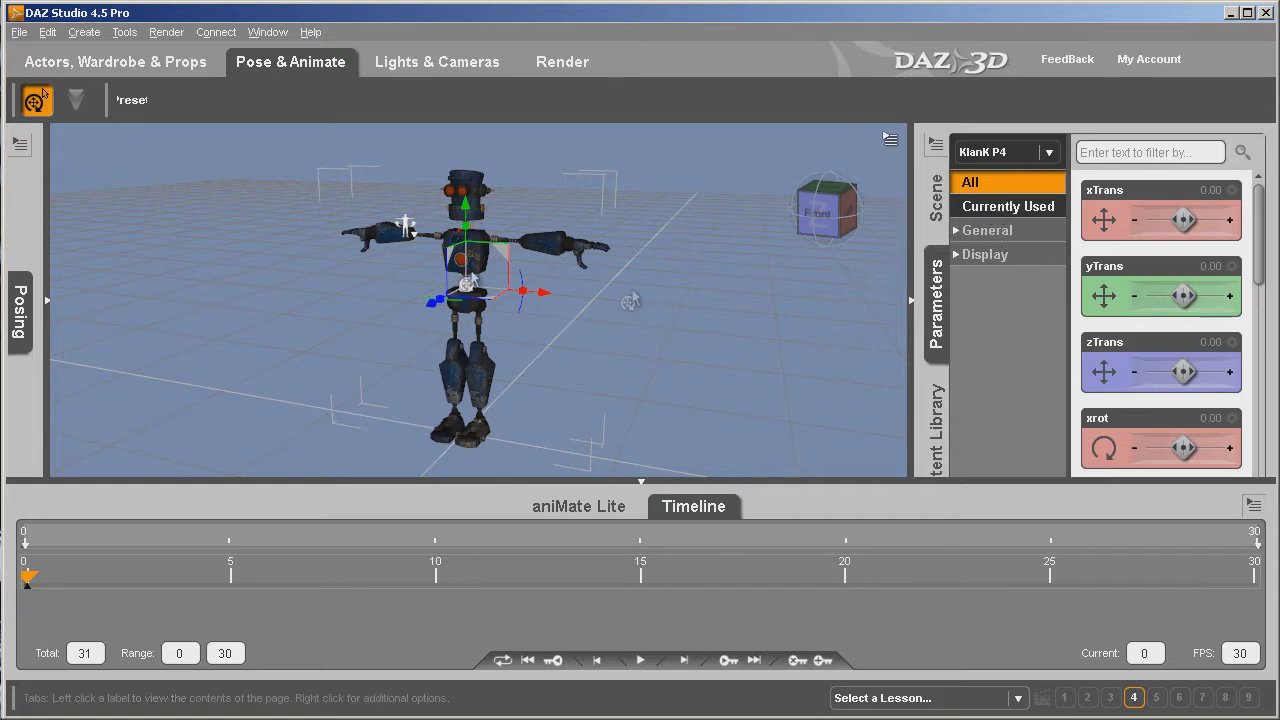
click(470, 211)
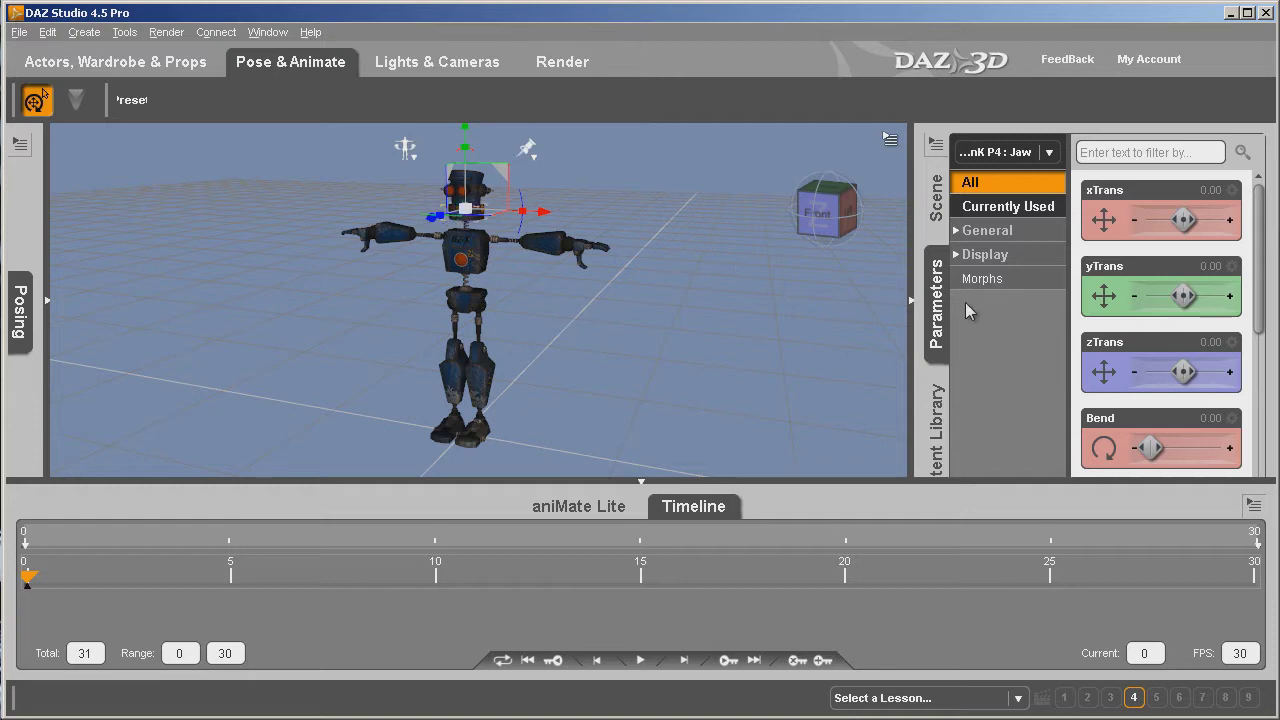
click(1000, 283)
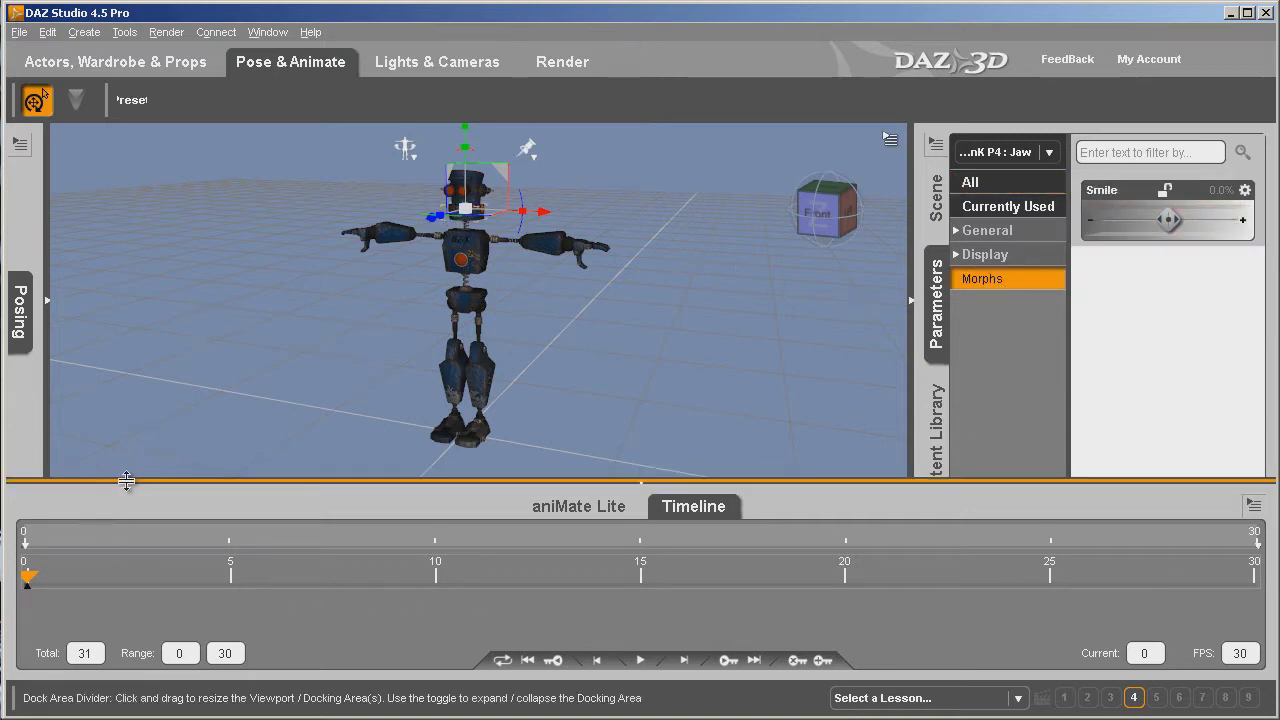
Set the jaw's Smile morph to 100% at frame 1 and return the timeline to frame 0.
drag(35, 582, 50, 583)
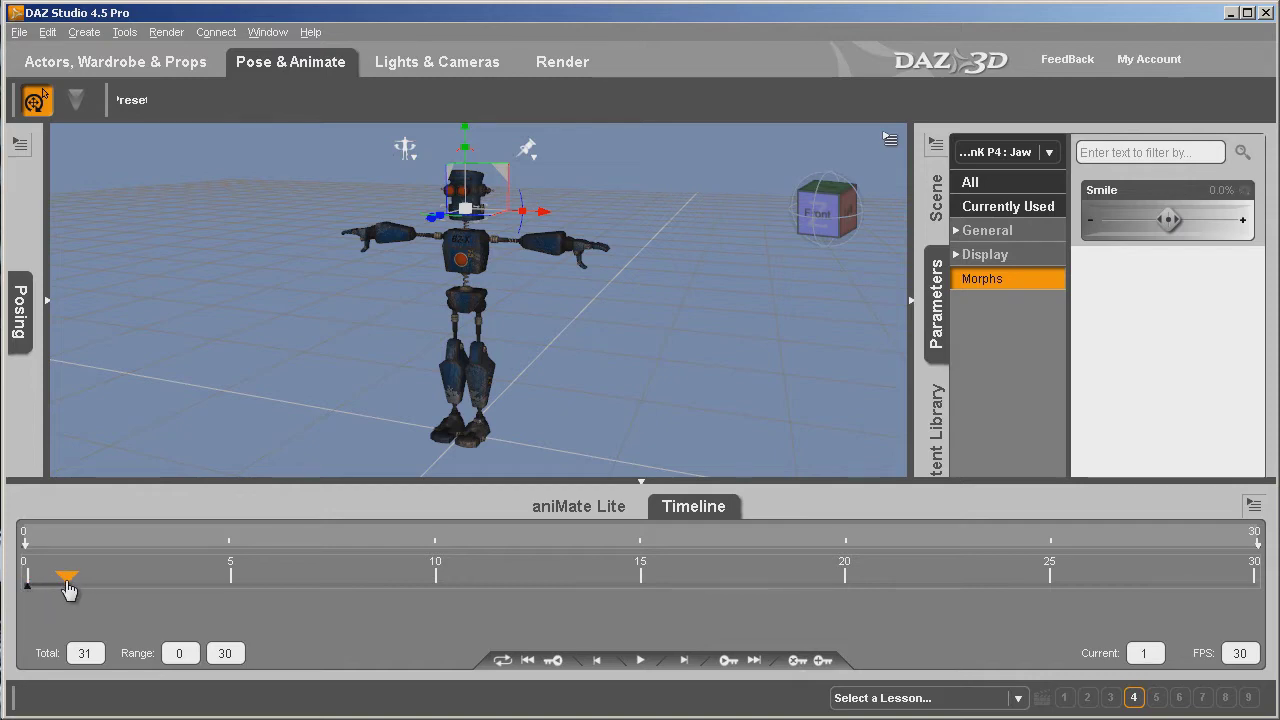
click(1219, 190)
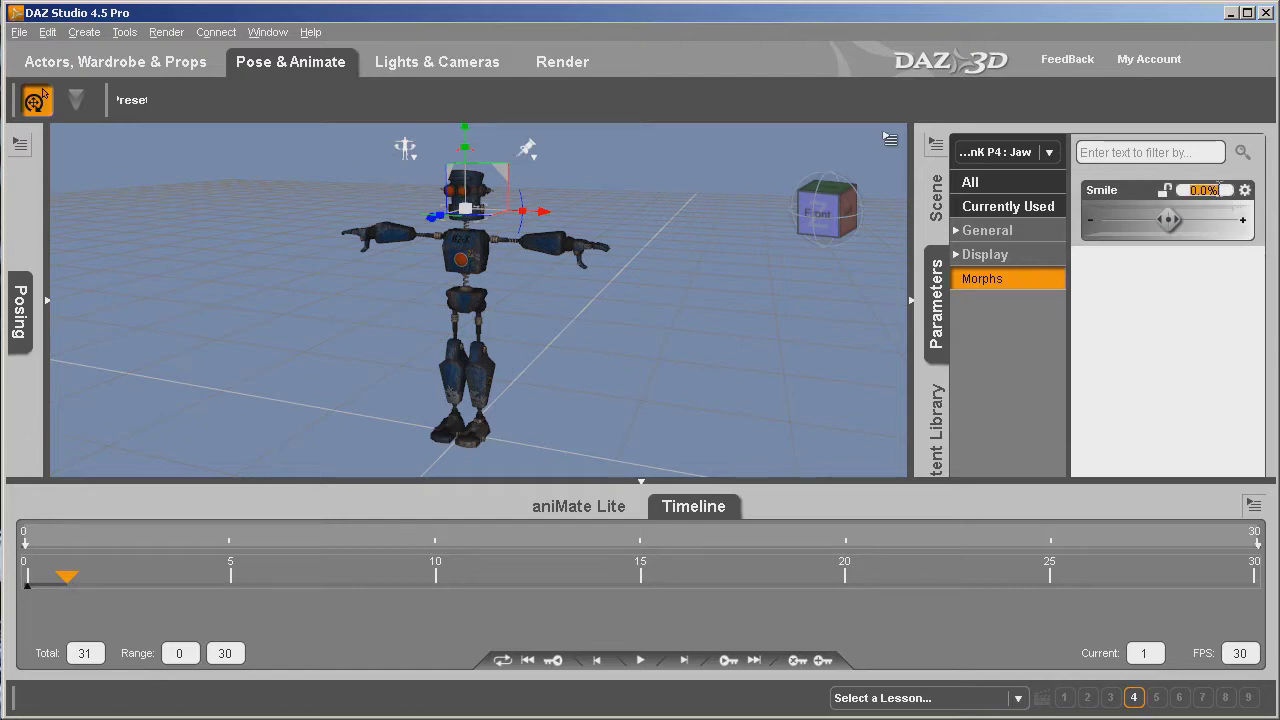
text(100)
key(Return)
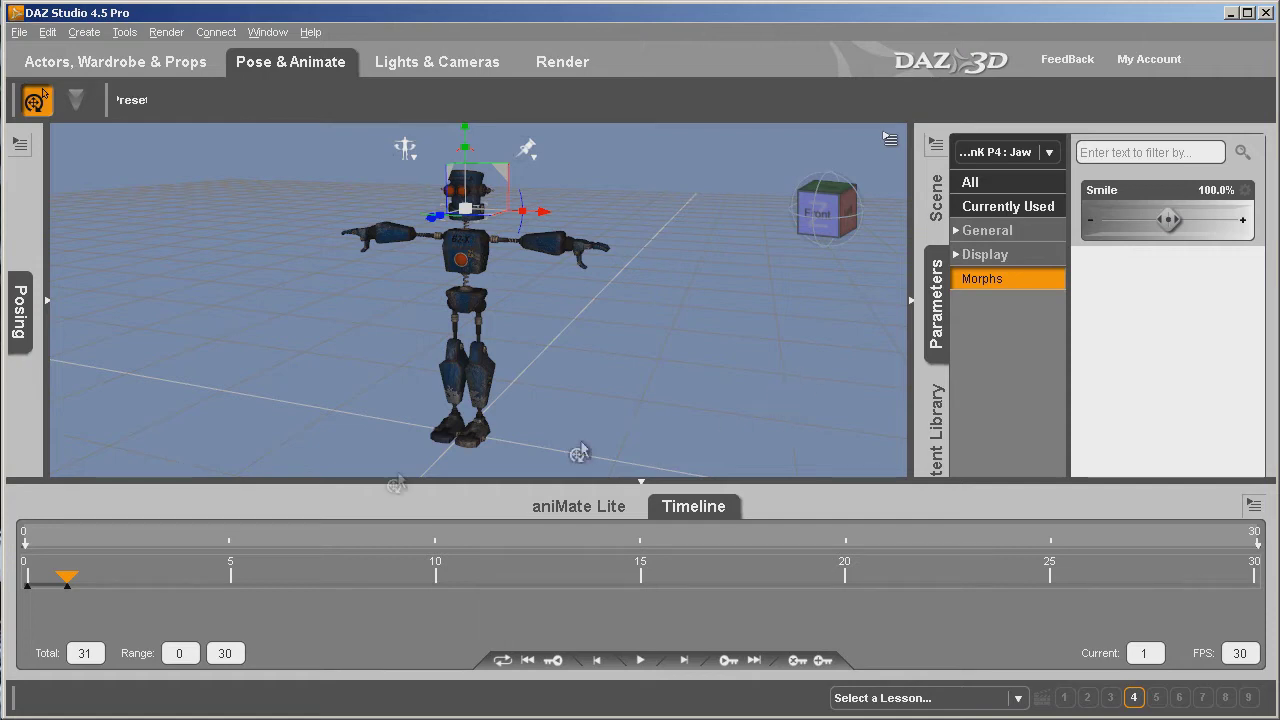
click(31, 580)
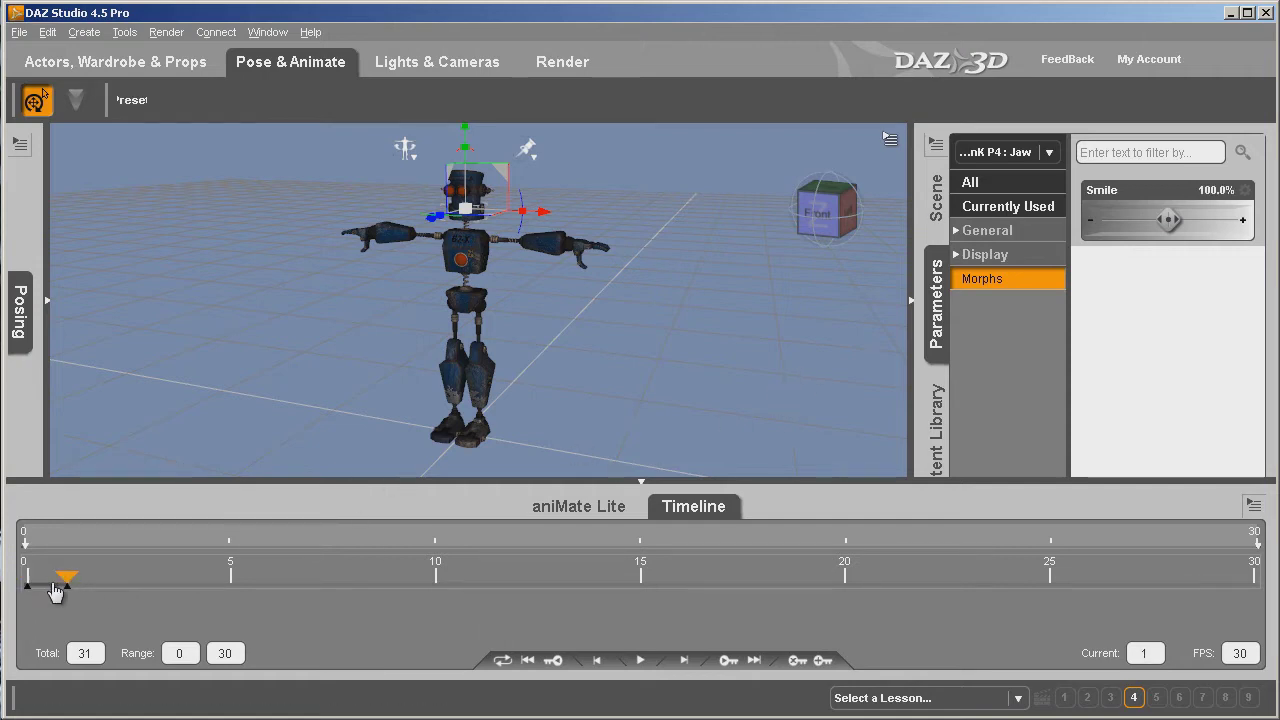
Export the scene as Autodesk FBX to the !!!work folder, replacing the existing klank file.
click(16, 33)
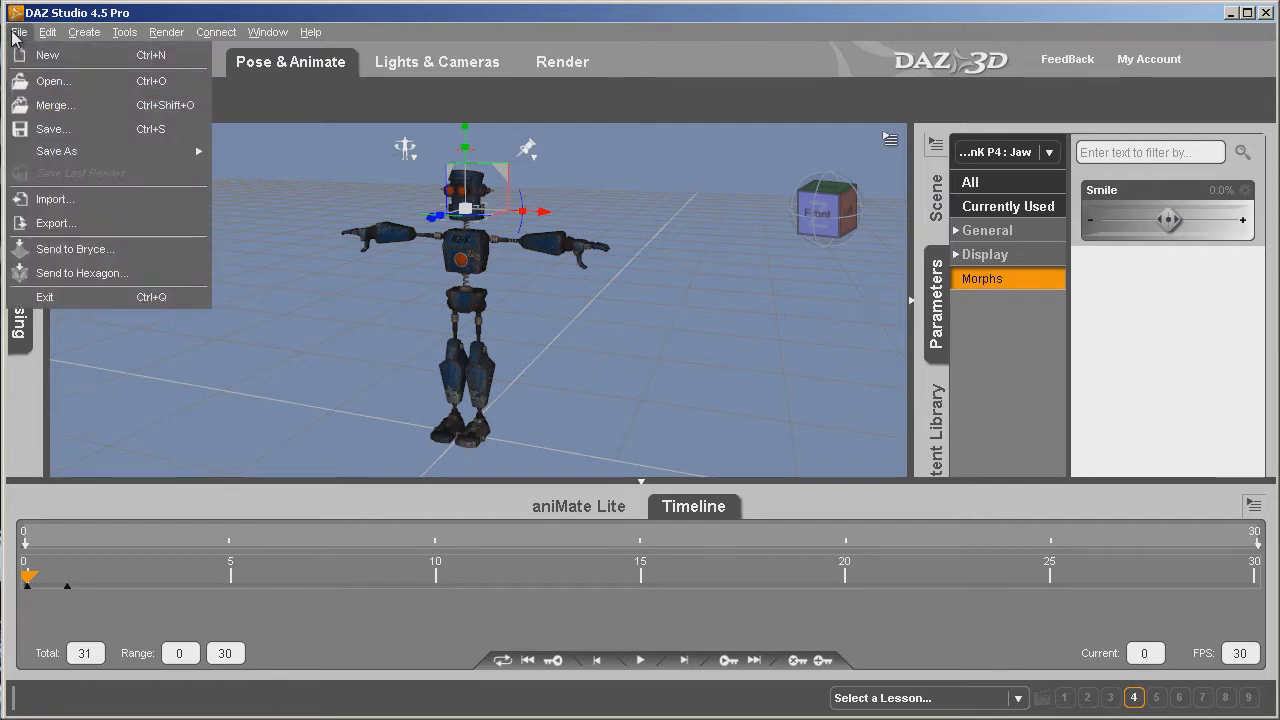
mouse_move(70, 151)
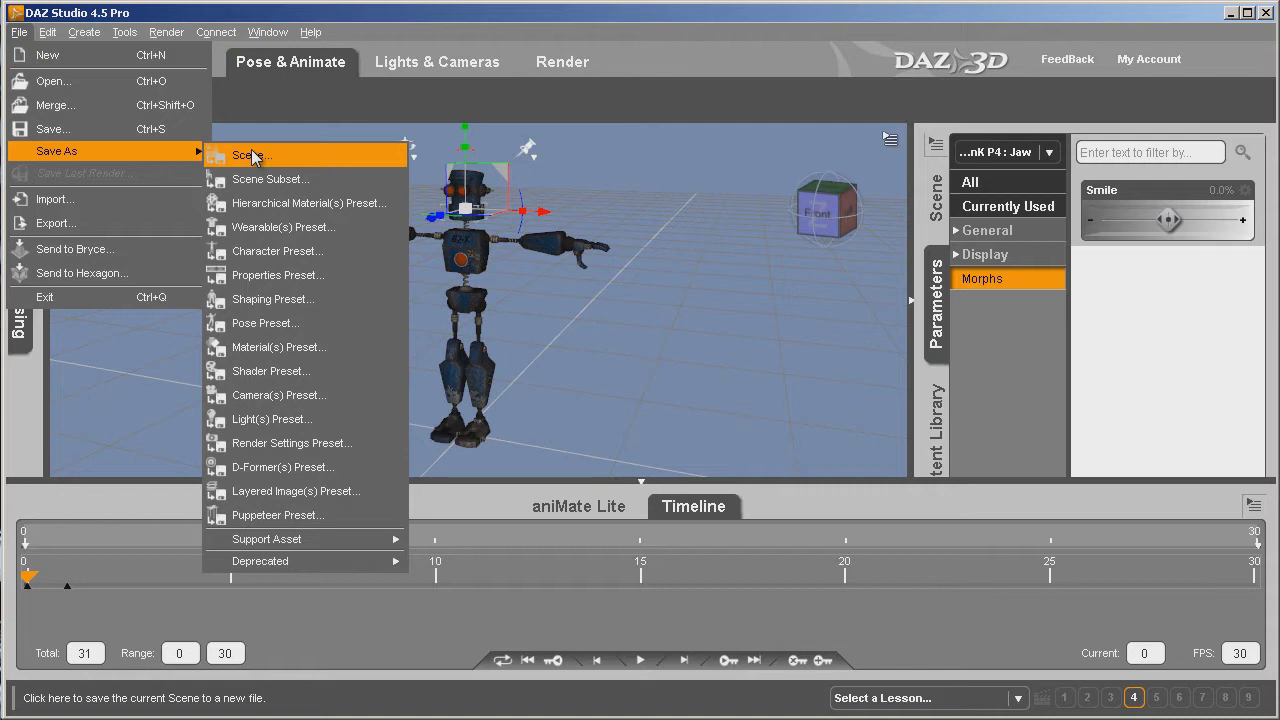
click(53, 224)
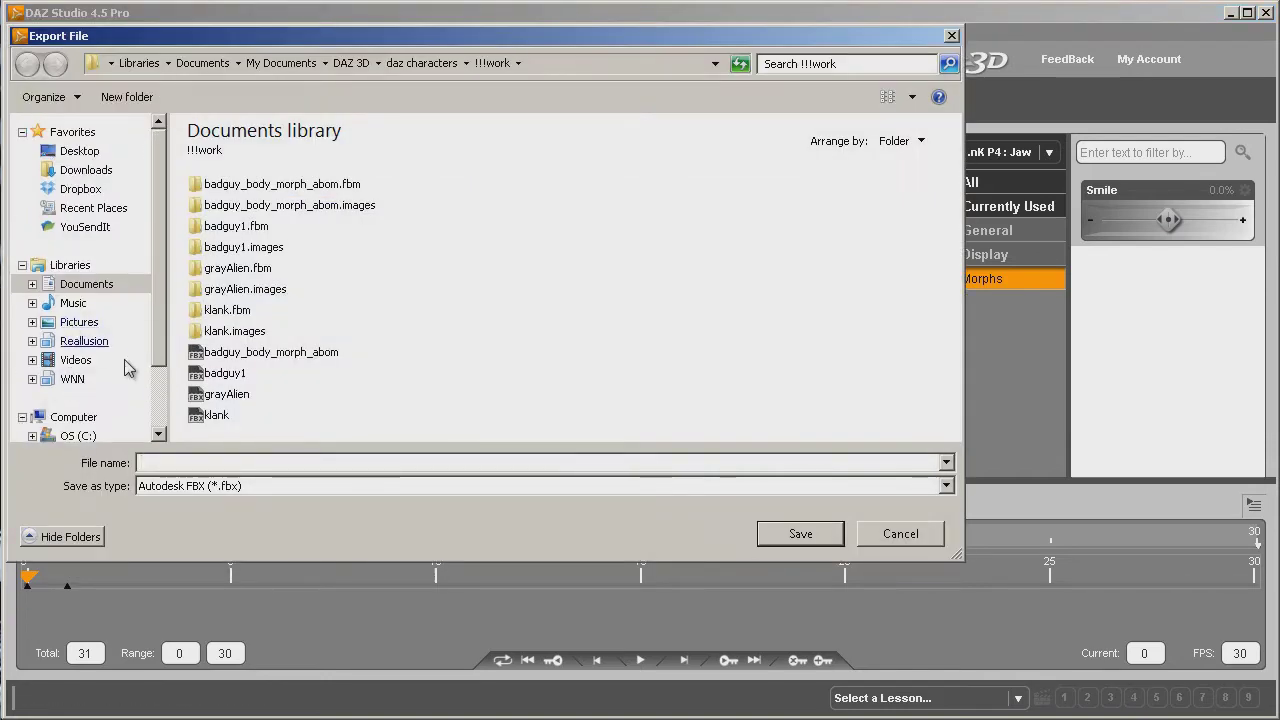
click(199, 415)
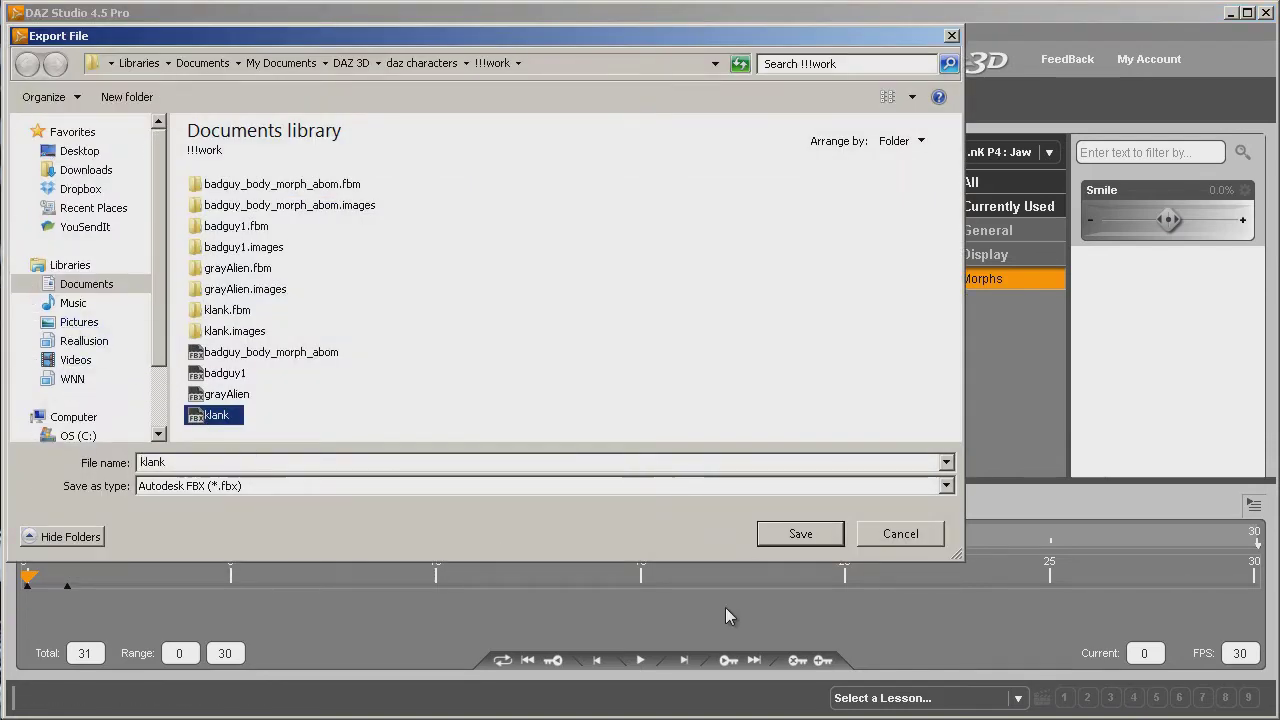
click(805, 535)
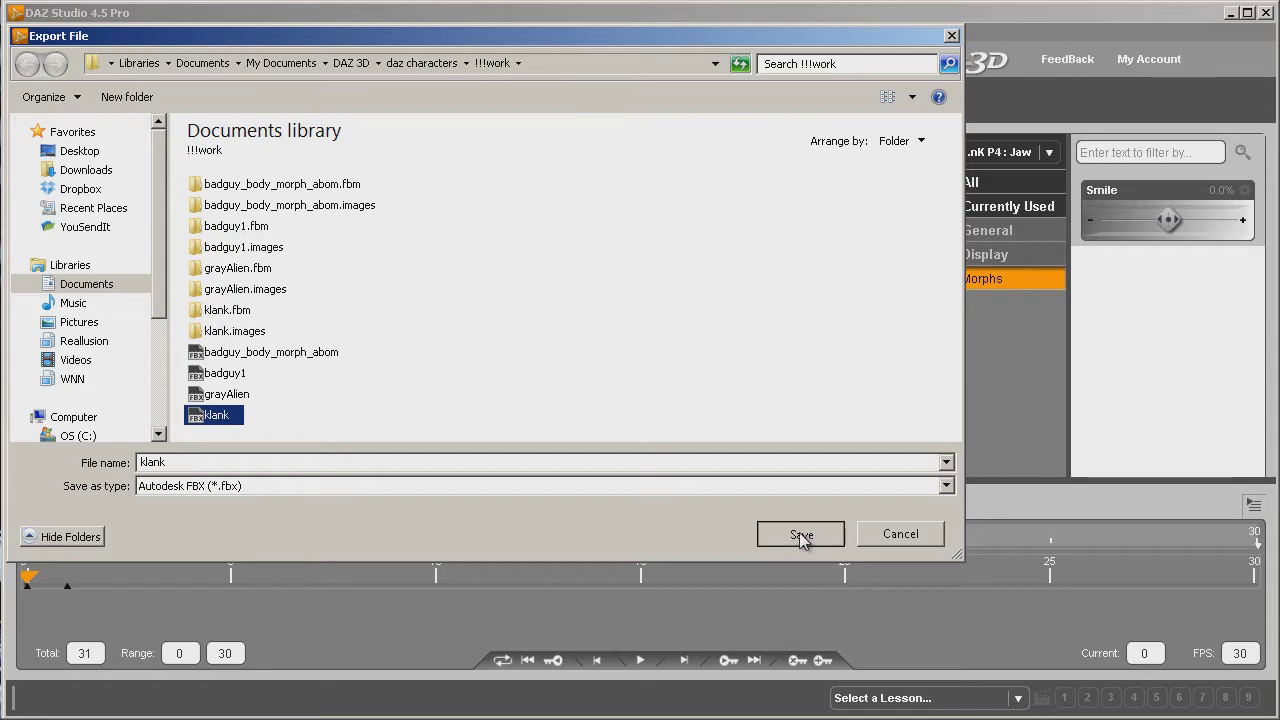
click(600, 389)
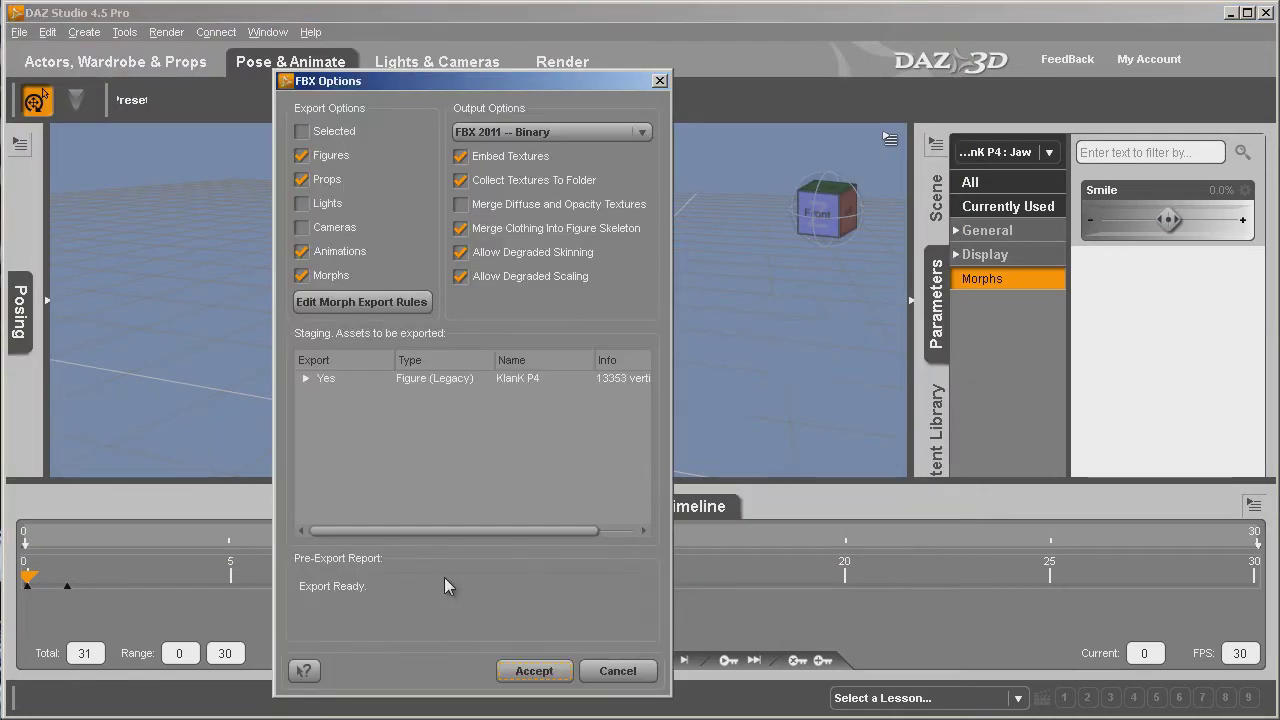
Review the morph export rules and accept the FBX 2011 -- Binary options with Figures, Props, Animations and Morphs included.
click(342, 312)
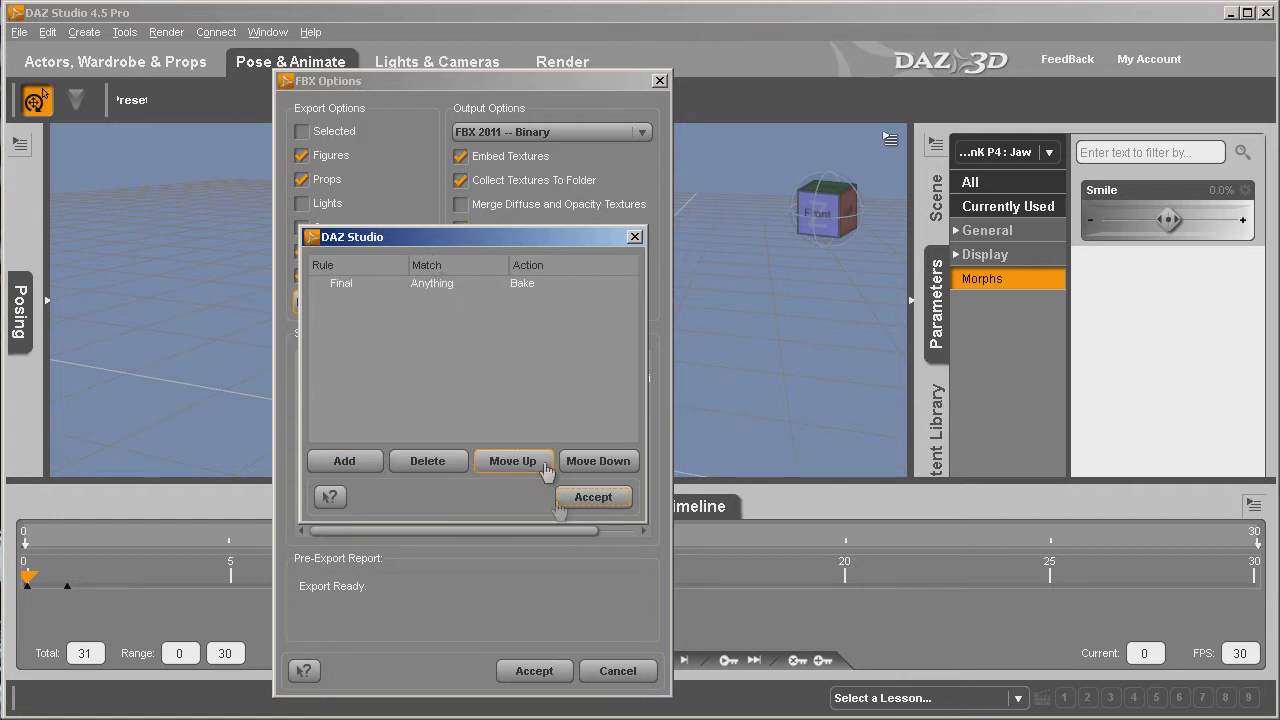
click(634, 238)
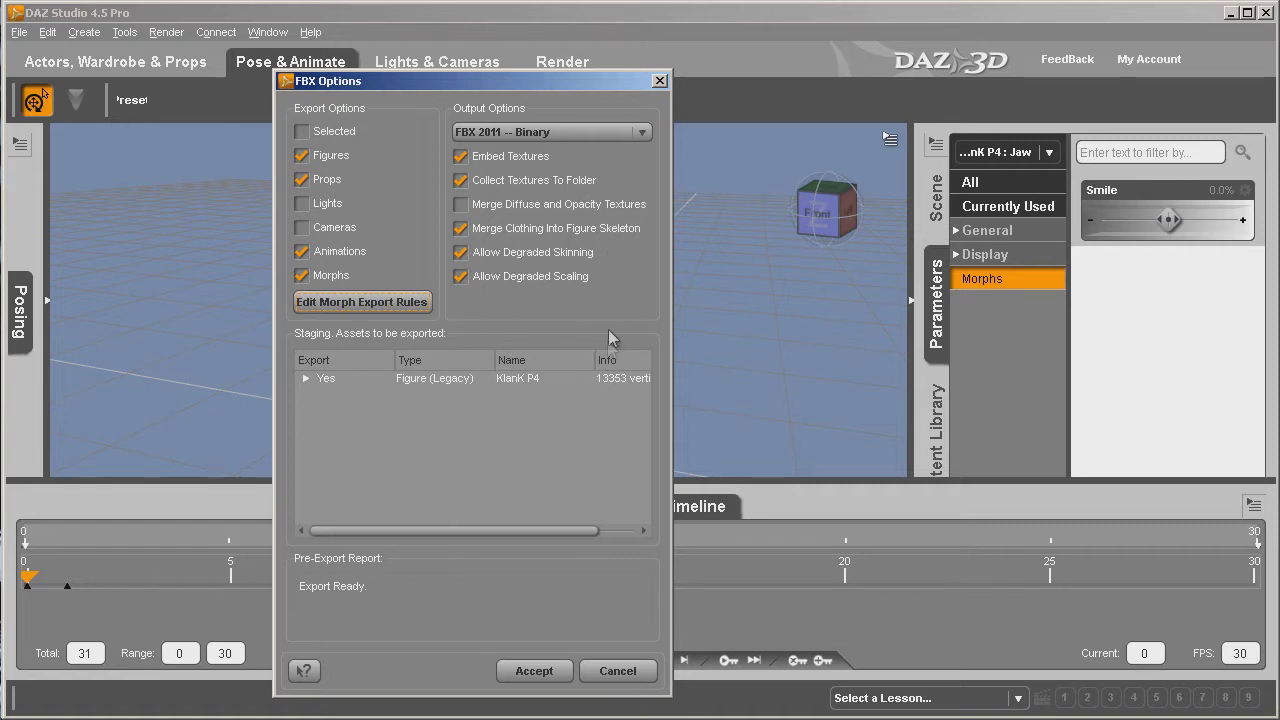
click(546, 676)
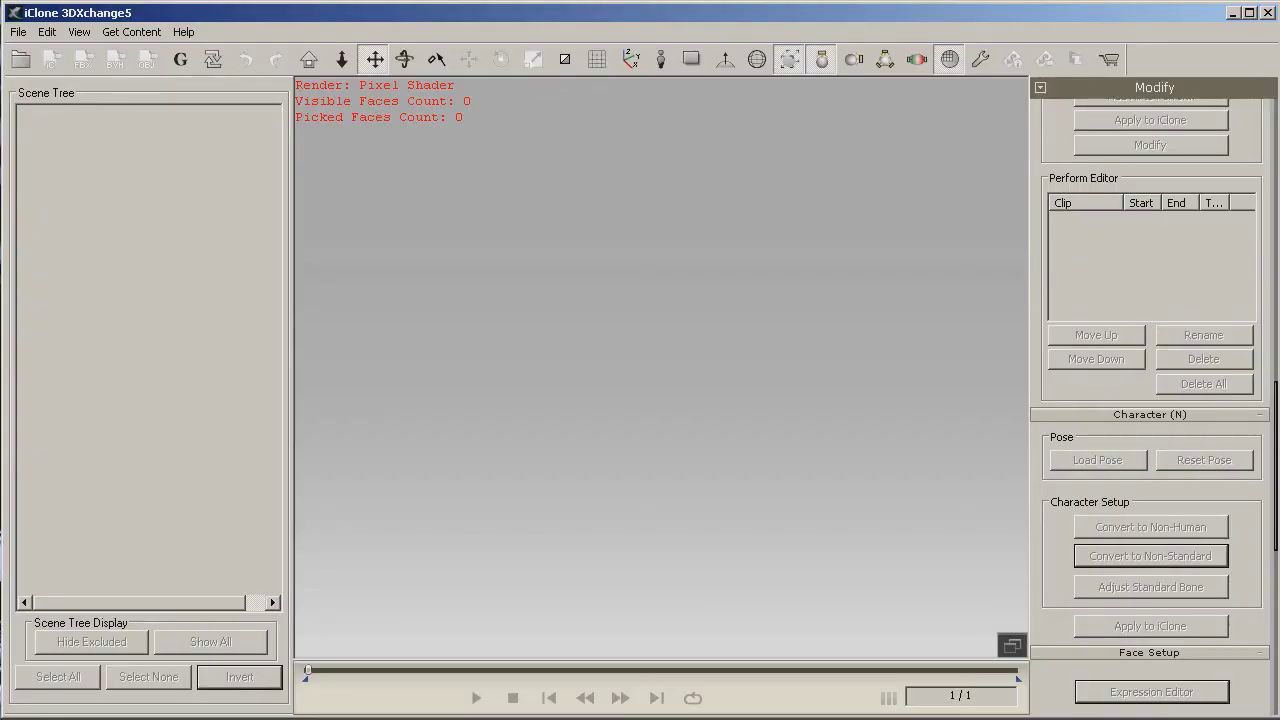
Switch to iClone 3DXchange5 and import the klank FBX file with Import Animation off.
click(20, 59)
double_click(540, 411)
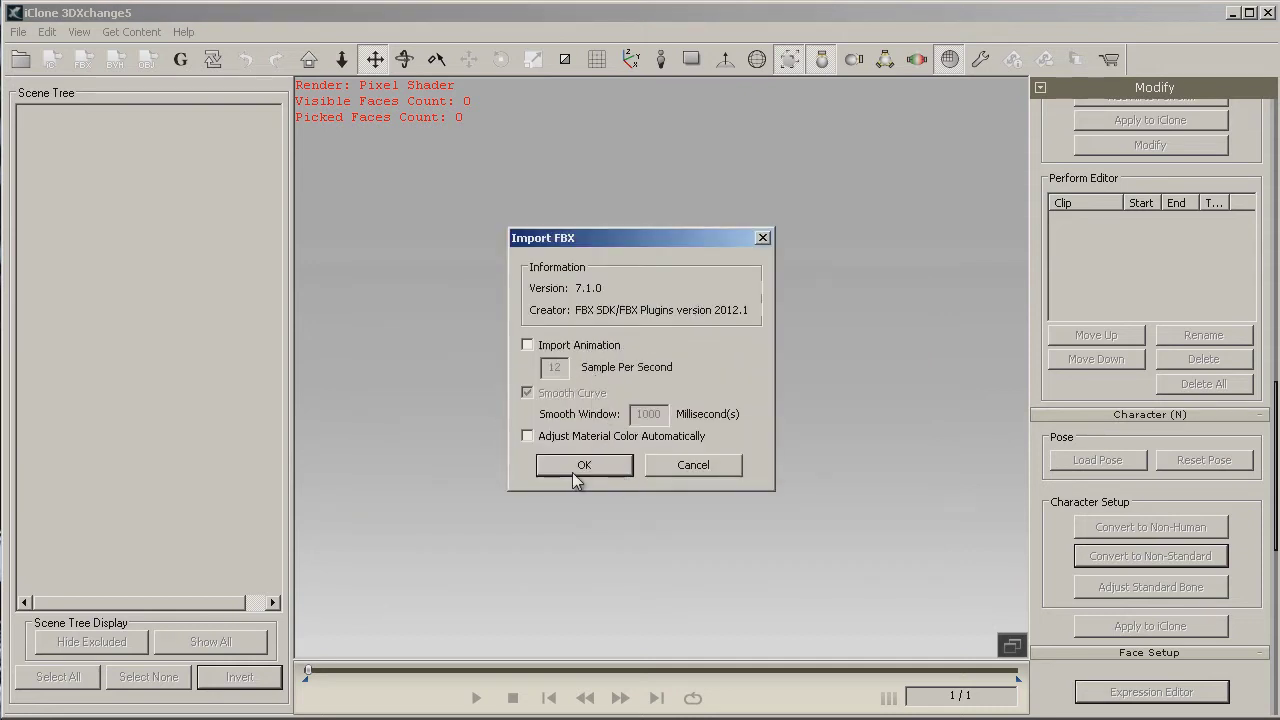
click(568, 465)
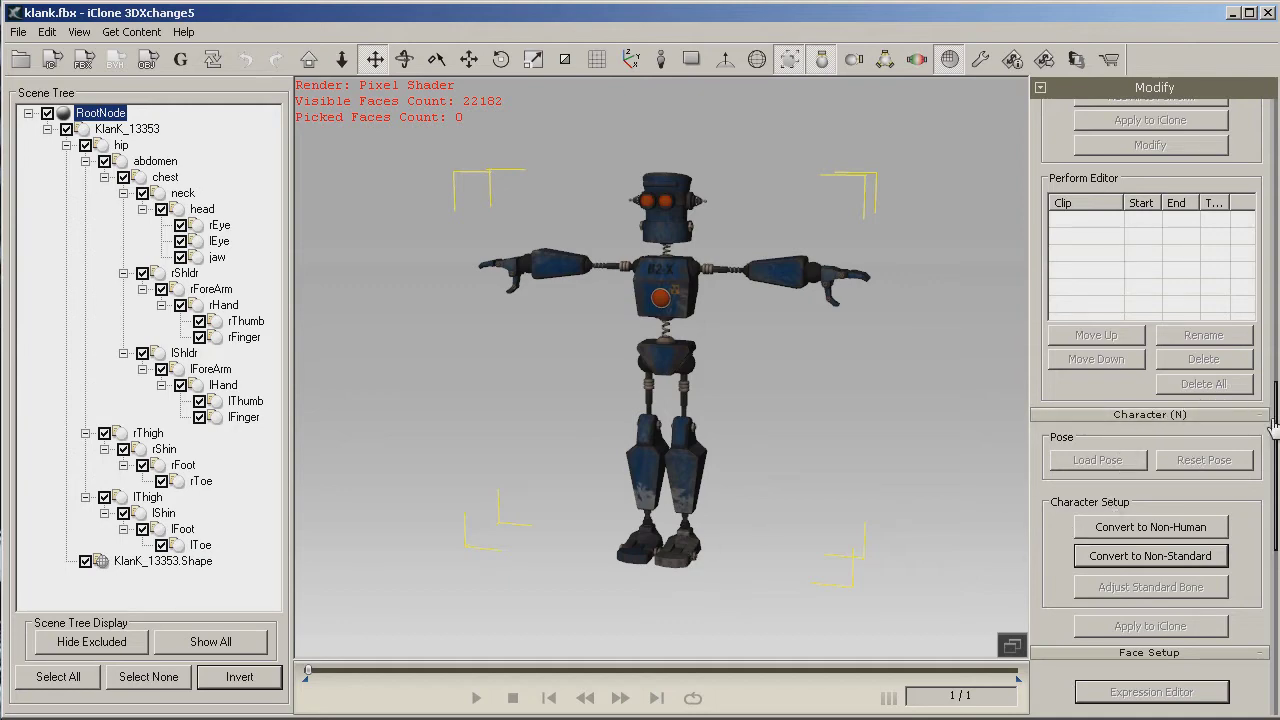
Examine the jaw.Smile morph on the robot's face close up by alternating it with the KlanK_13353.Shape base in the Morph List.
drag(1273, 432, 1274, 518)
click(1130, 470)
click(1134, 454)
click(1135, 469)
click(1127, 452)
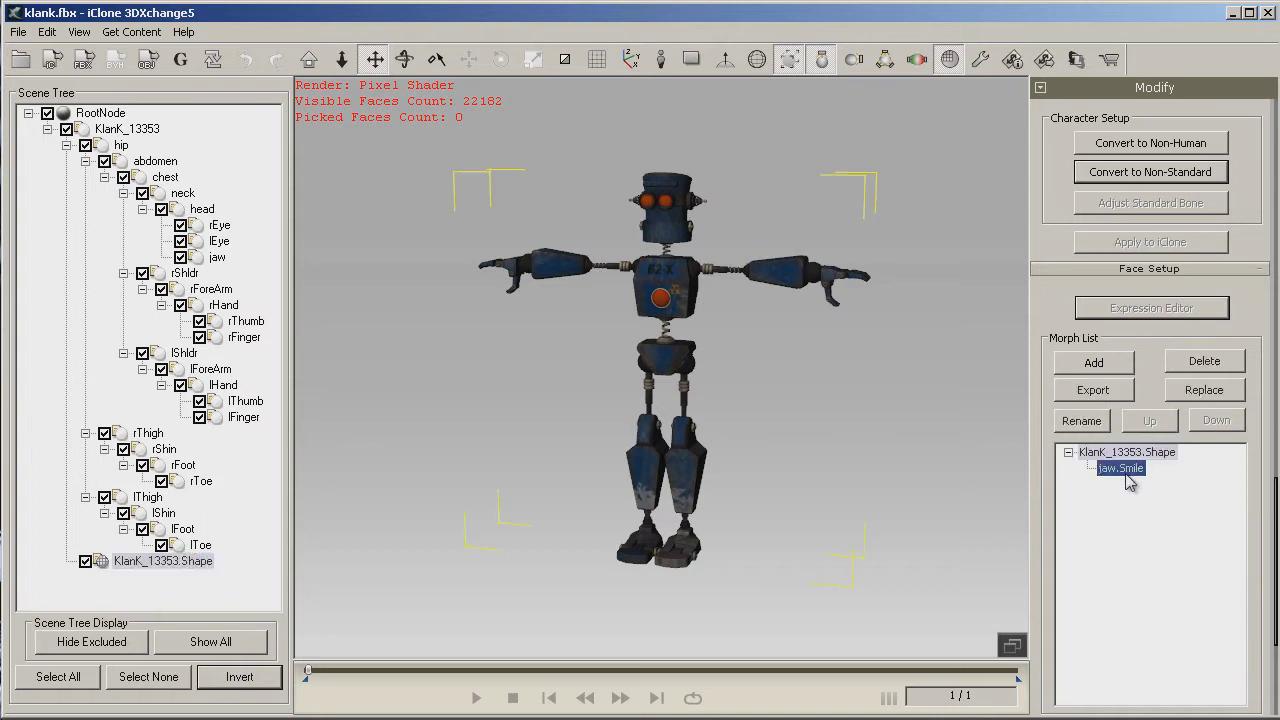
click(484, 212)
scroll(484, 212, up, 5)
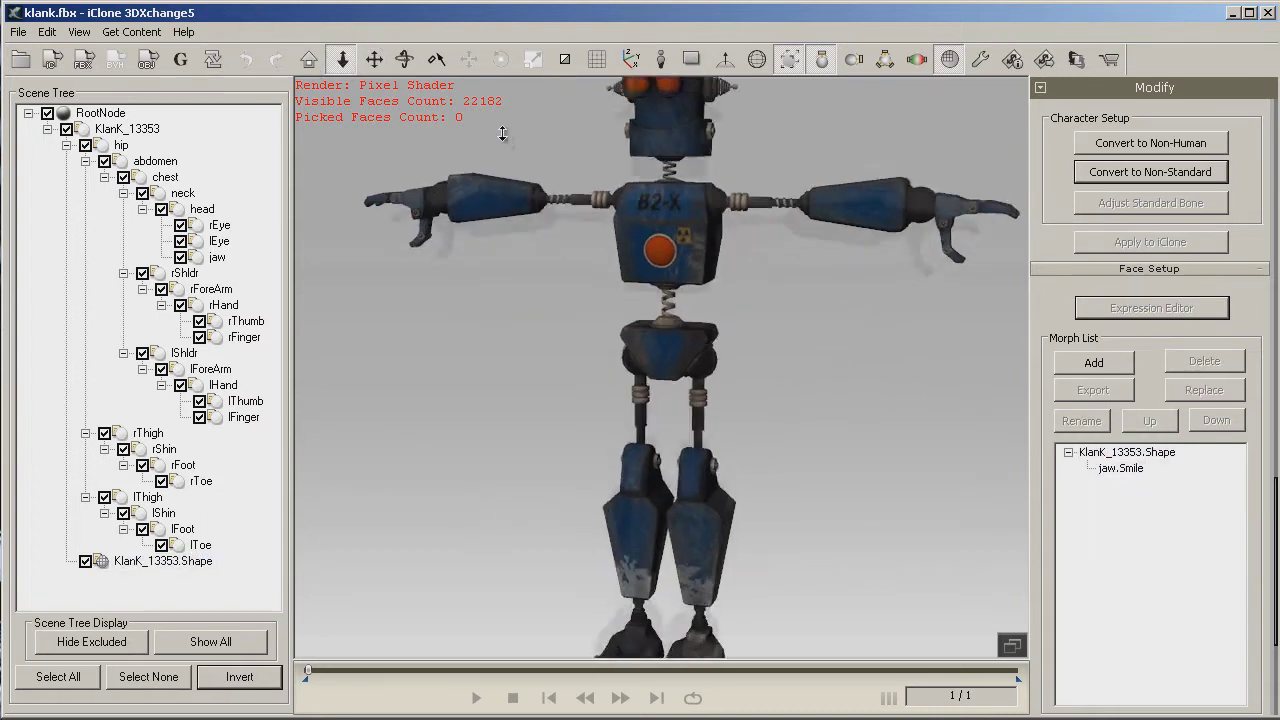
middle_drag(653, 247, 653, 377)
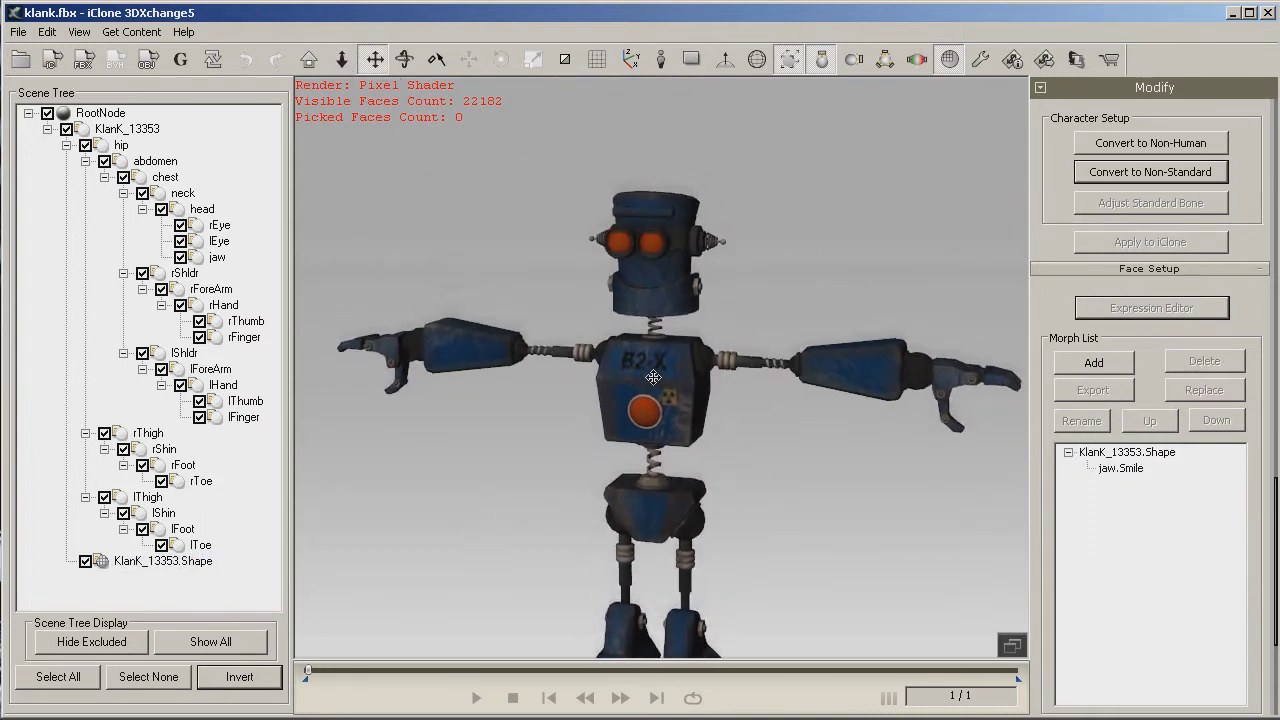
click(1124, 468)
click(1148, 454)
click(1135, 468)
click(1145, 454)
click(1125, 469)
click(1130, 454)
click(1125, 469)
click(1130, 454)
click(1126, 472)
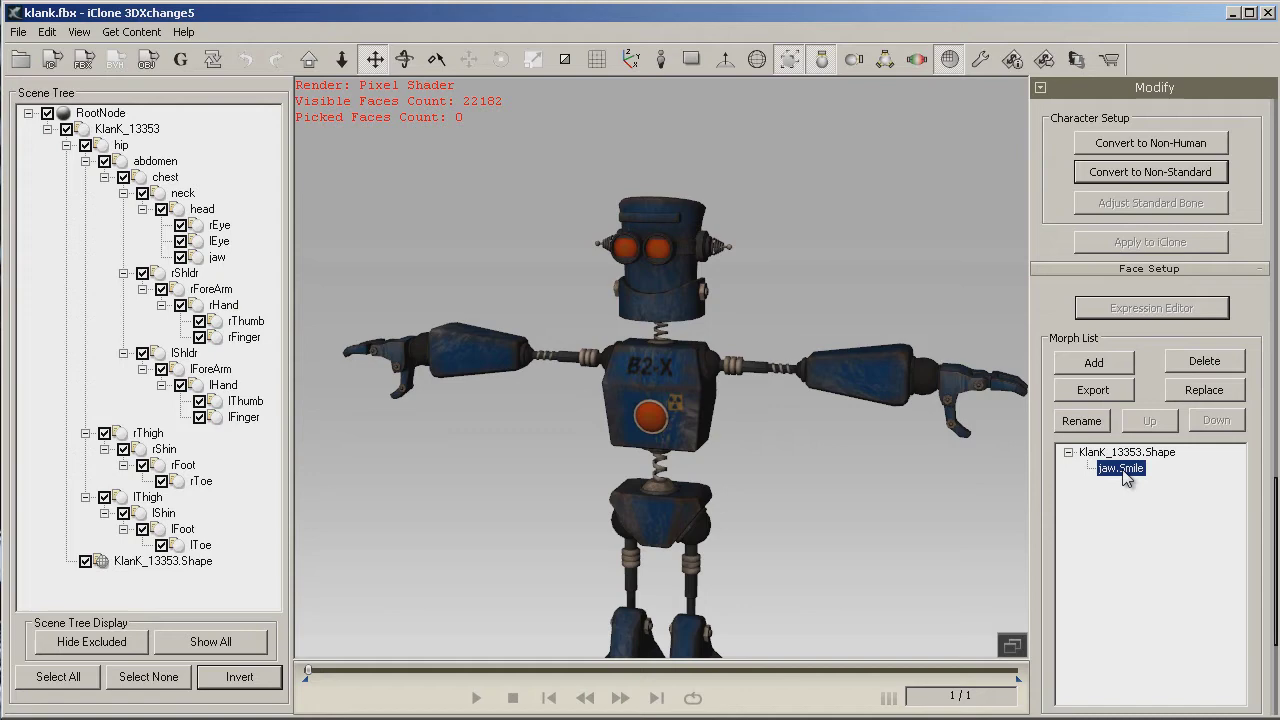
Start converting the robot to a non-standard character and map its right foot, shin and thigh bones to the characterization template.
click(1131, 174)
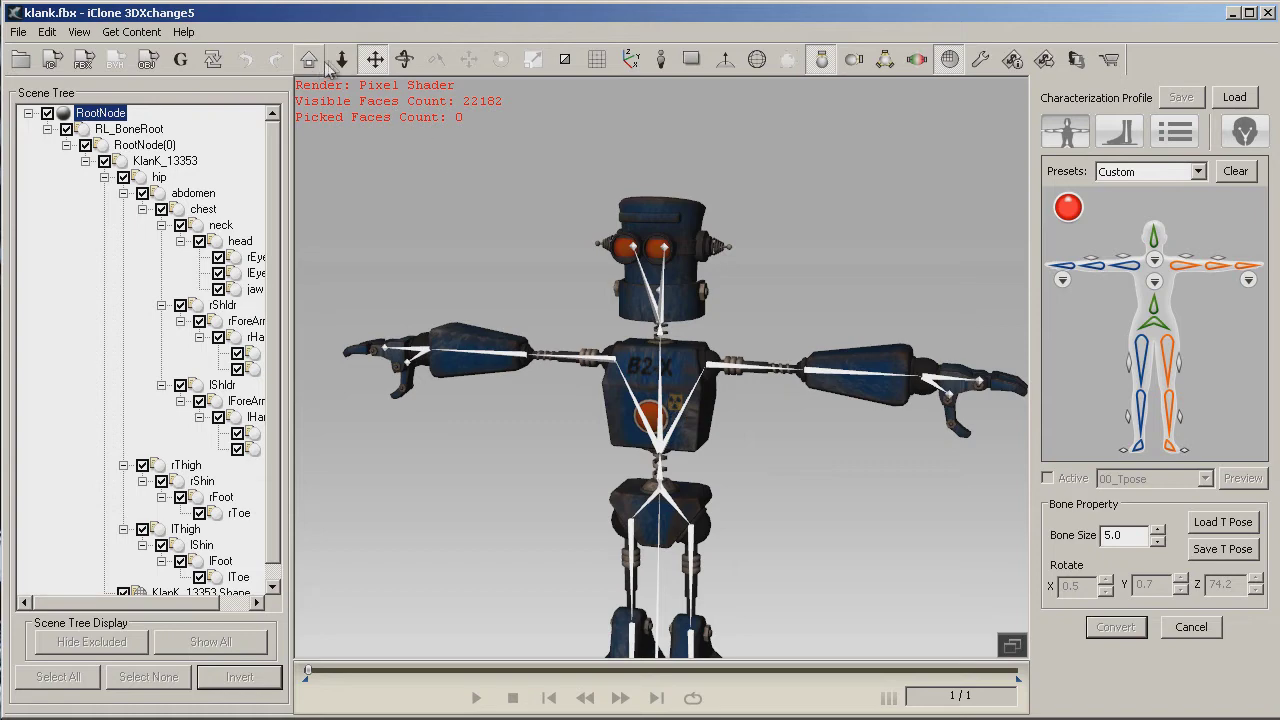
middle_drag(706, 400, 736, 187)
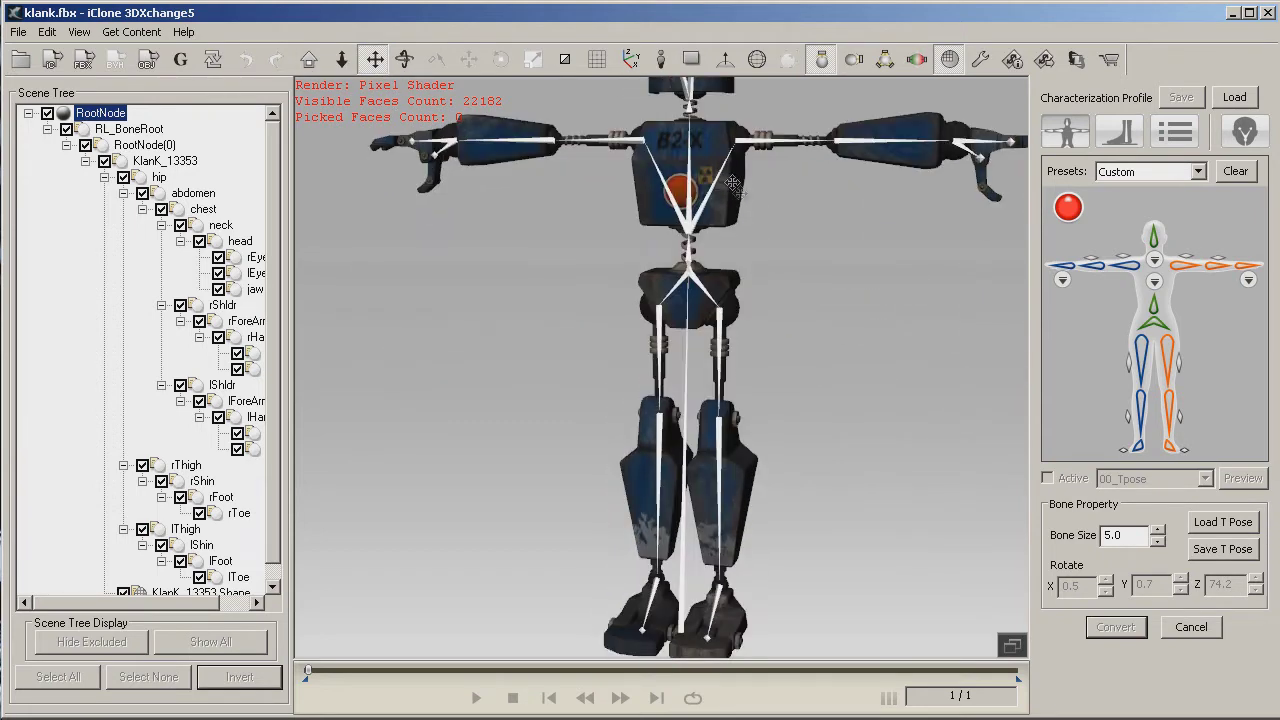
click(1140, 449)
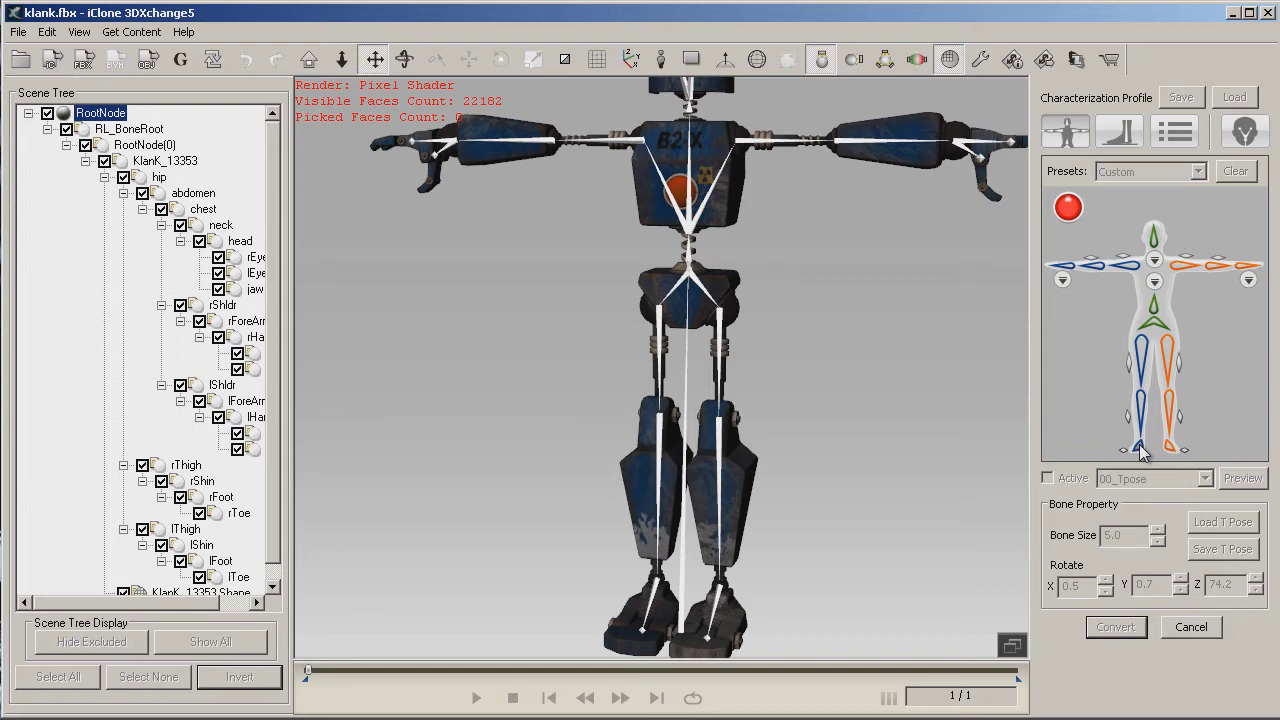
click(654, 598)
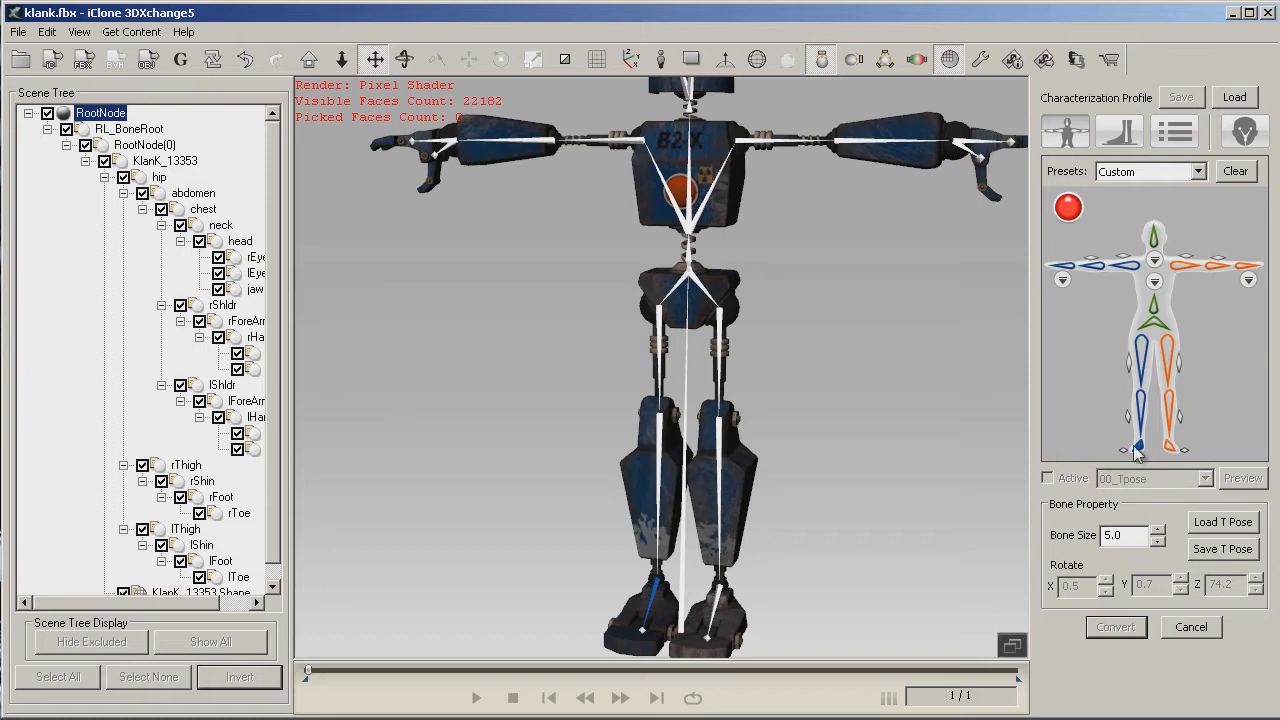
click(1141, 410)
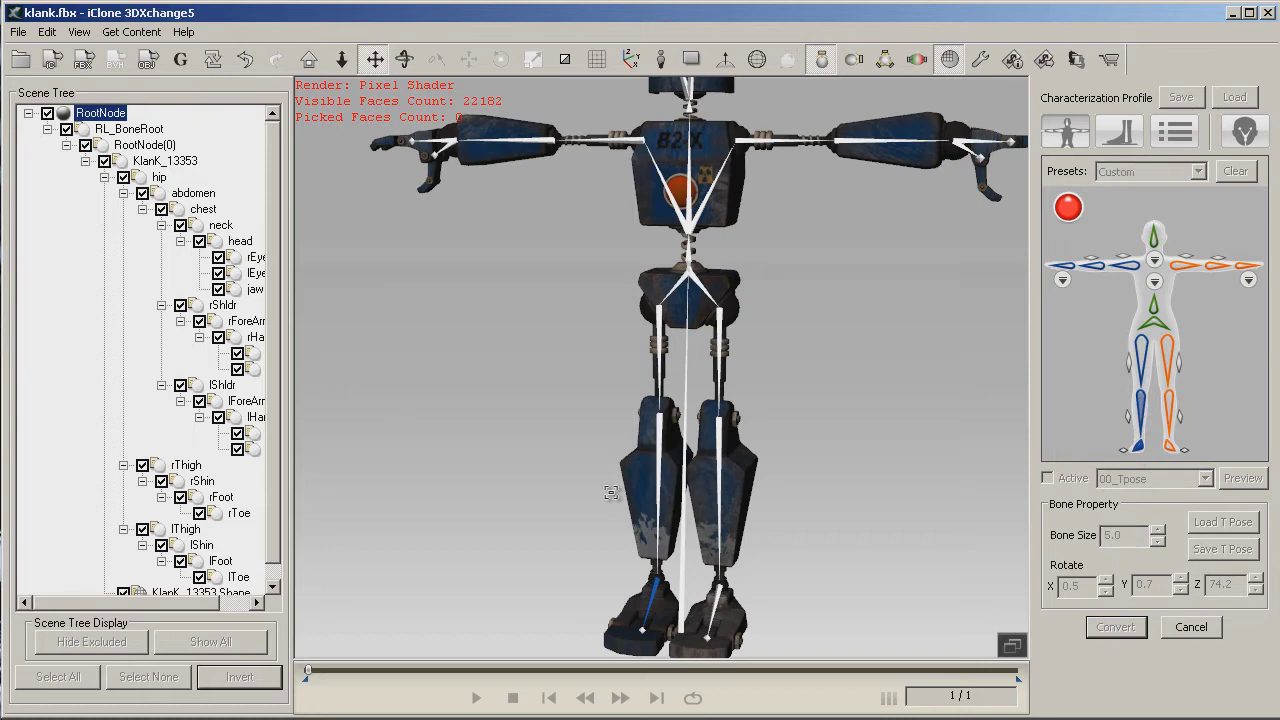
click(658, 425)
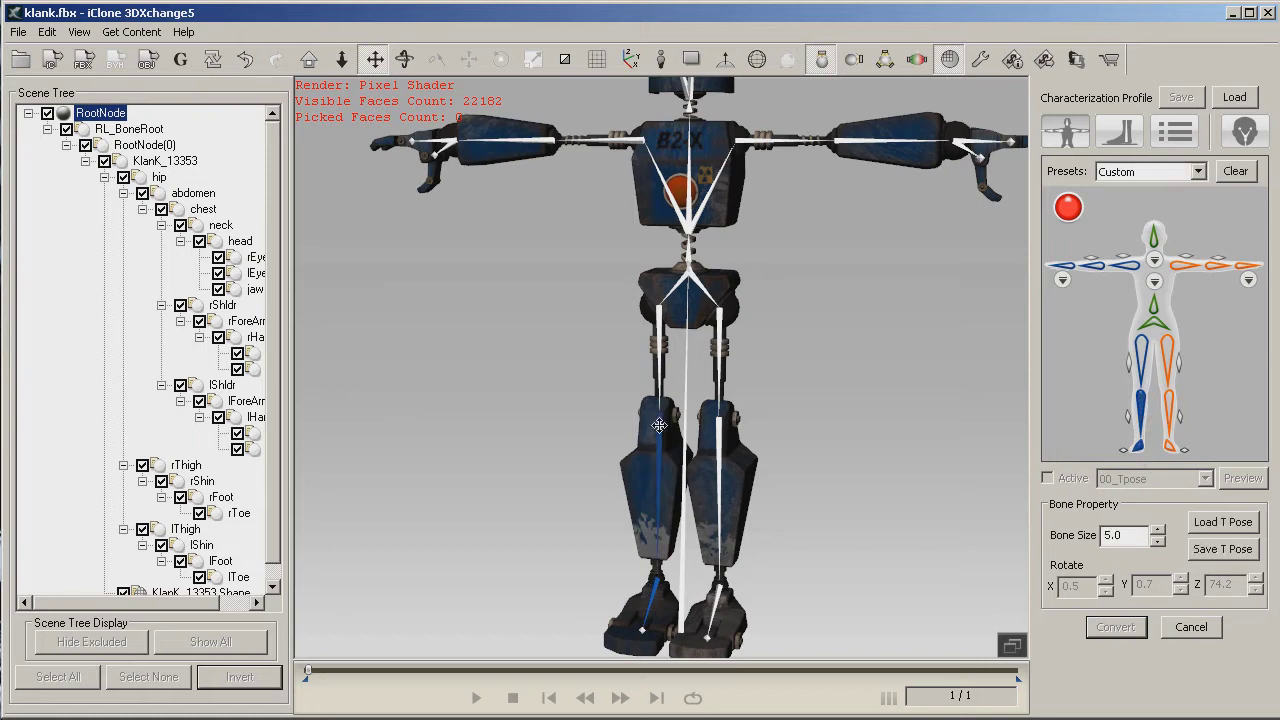
click(1142, 346)
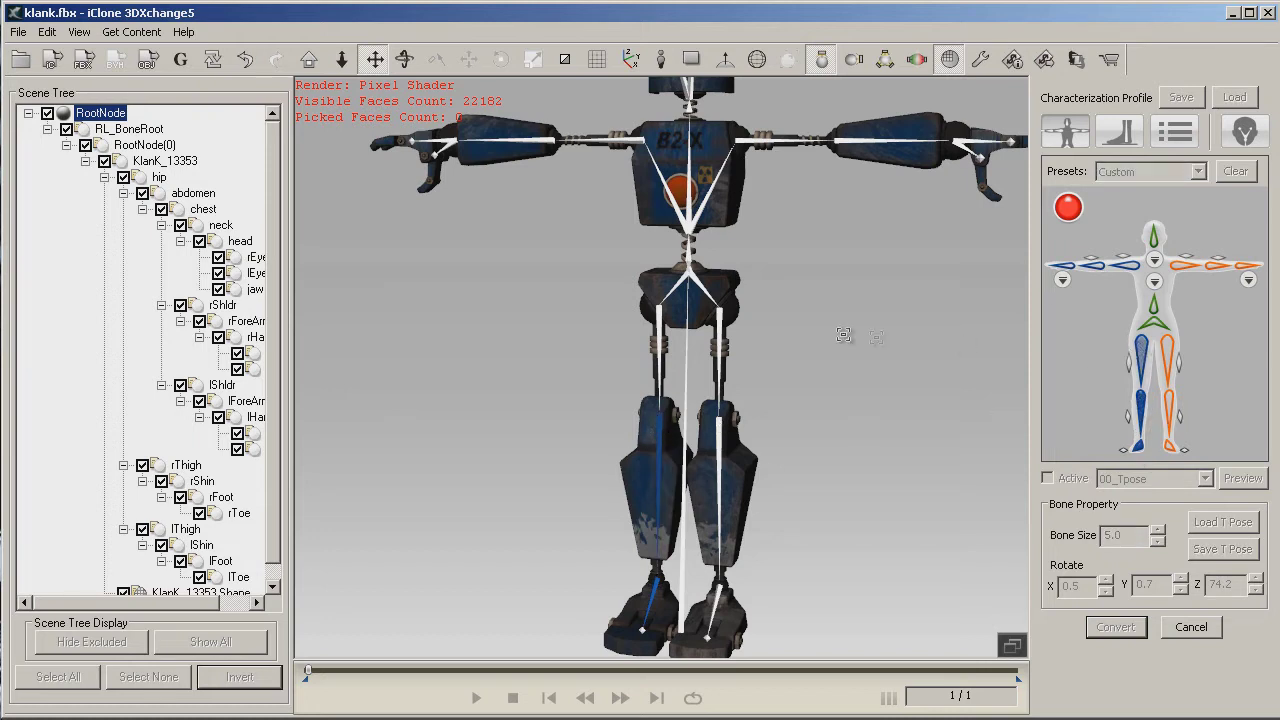
click(657, 315)
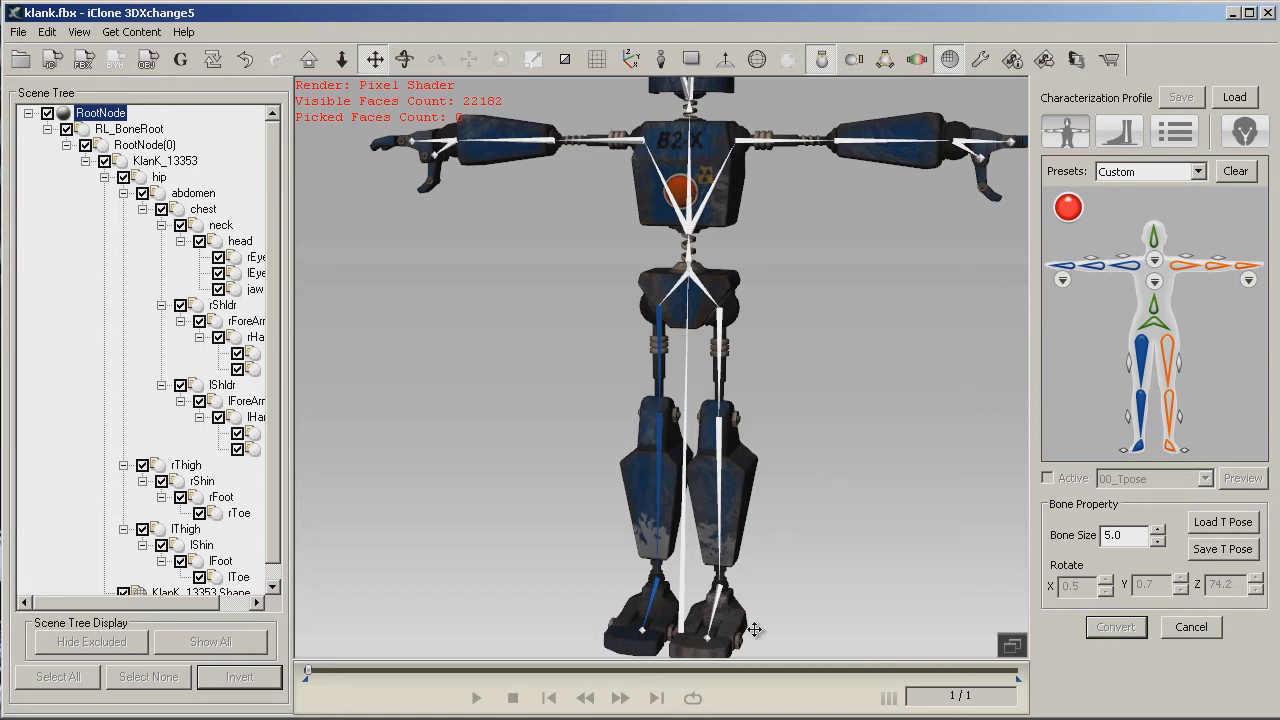
Map the robot's left thigh, shin and foot bones to the matching left leg slots of the characterization template.
click(1170, 358)
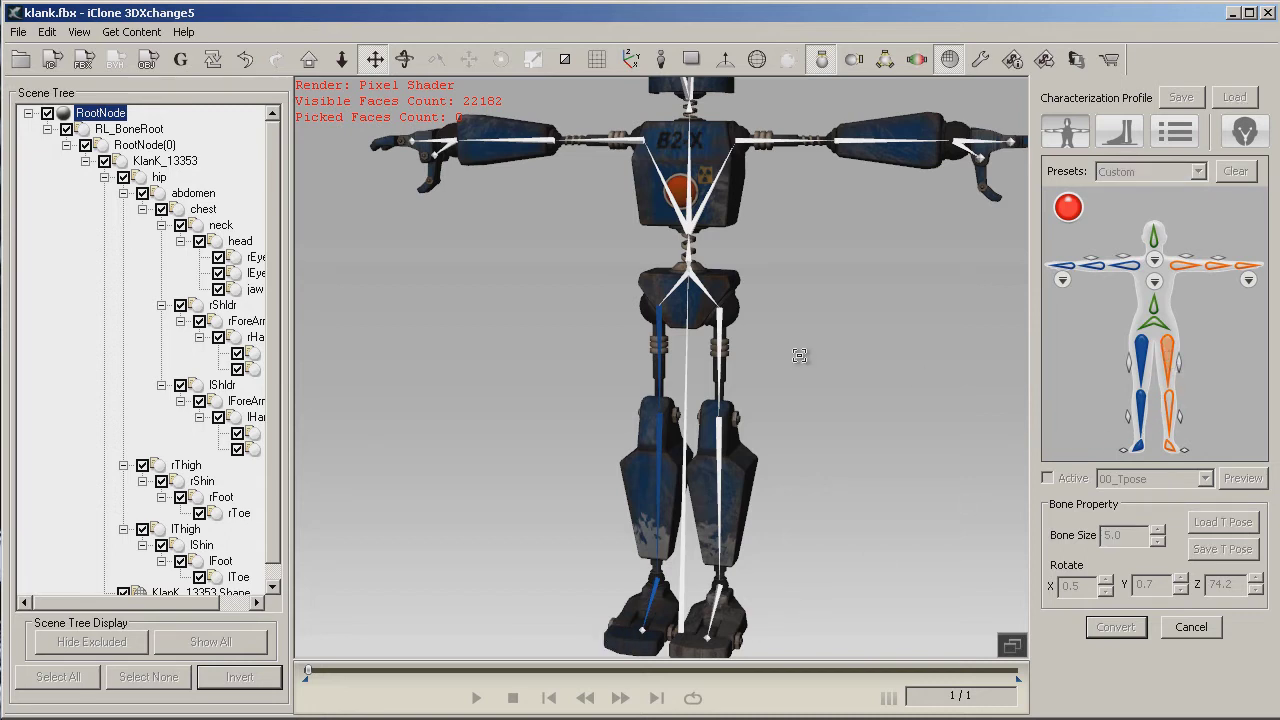
click(720, 316)
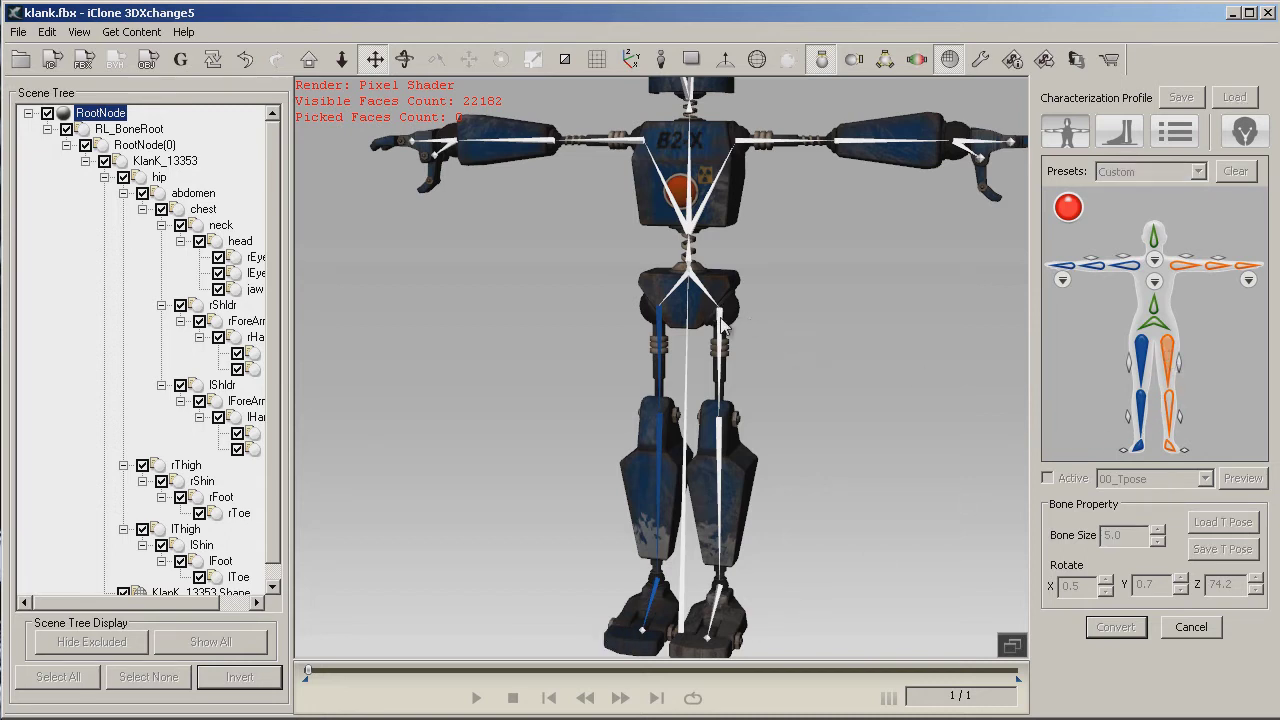
click(1173, 408)
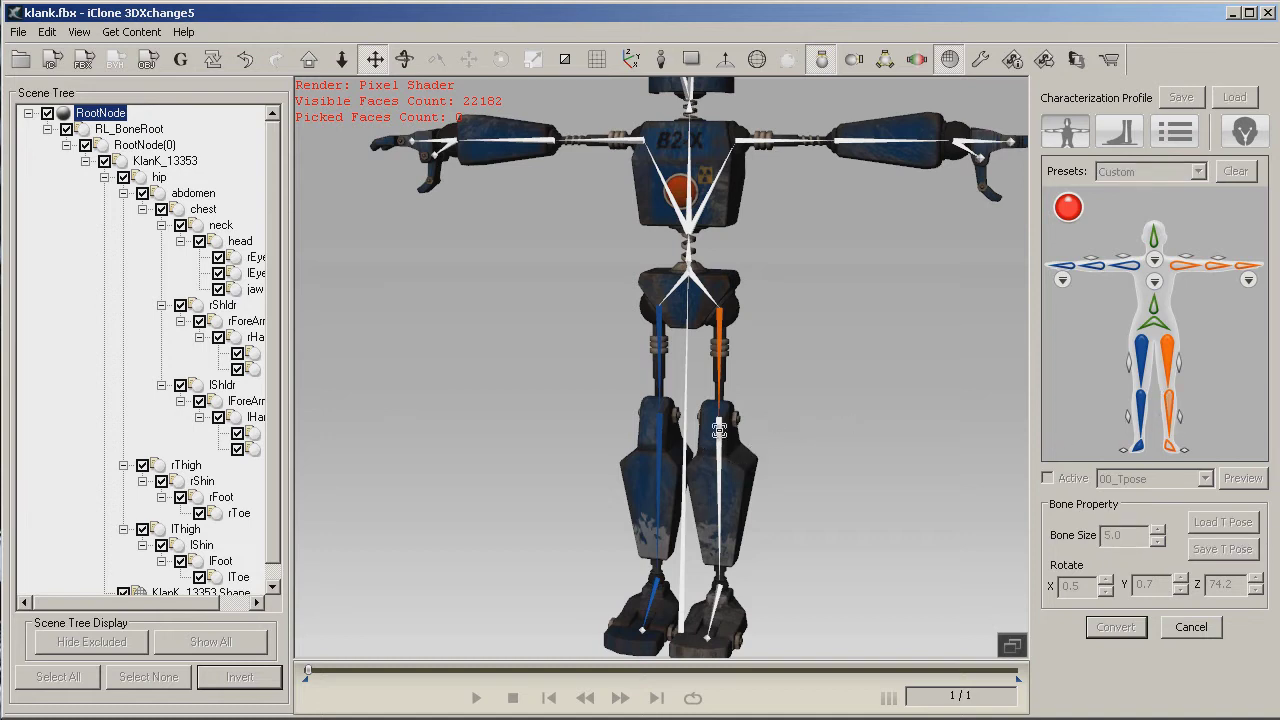
click(719, 430)
click(1168, 448)
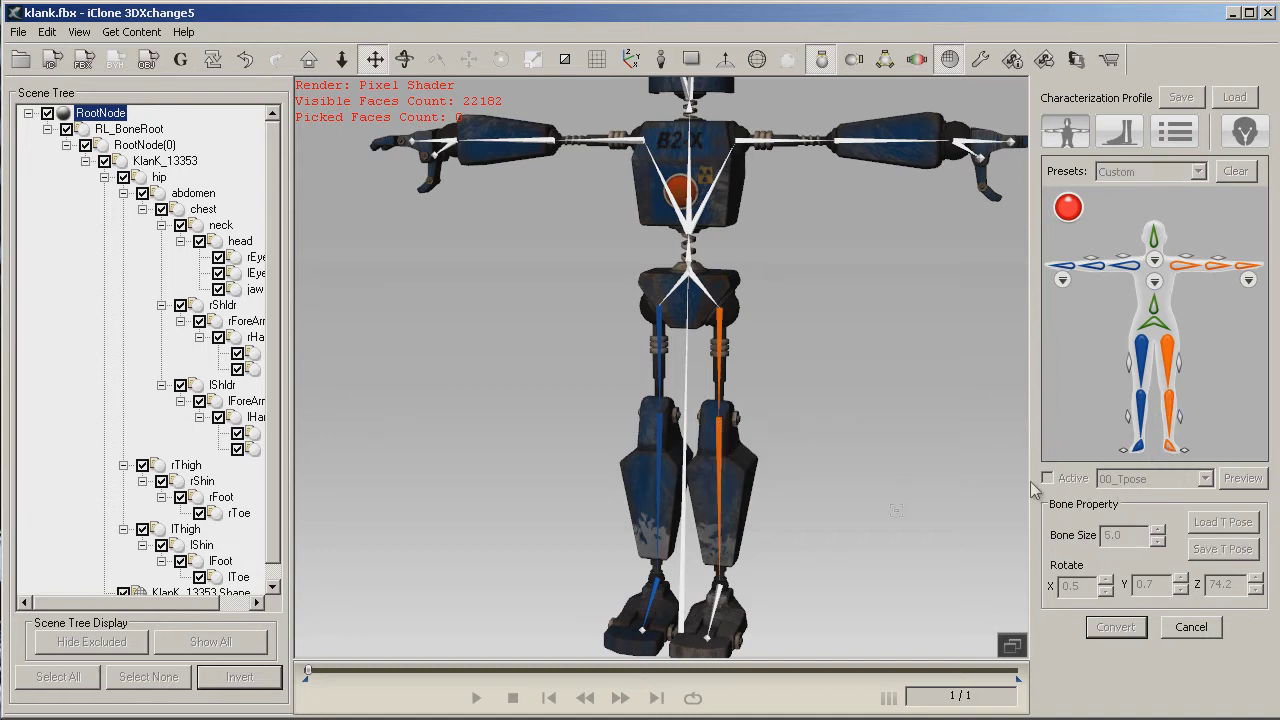
click(716, 602)
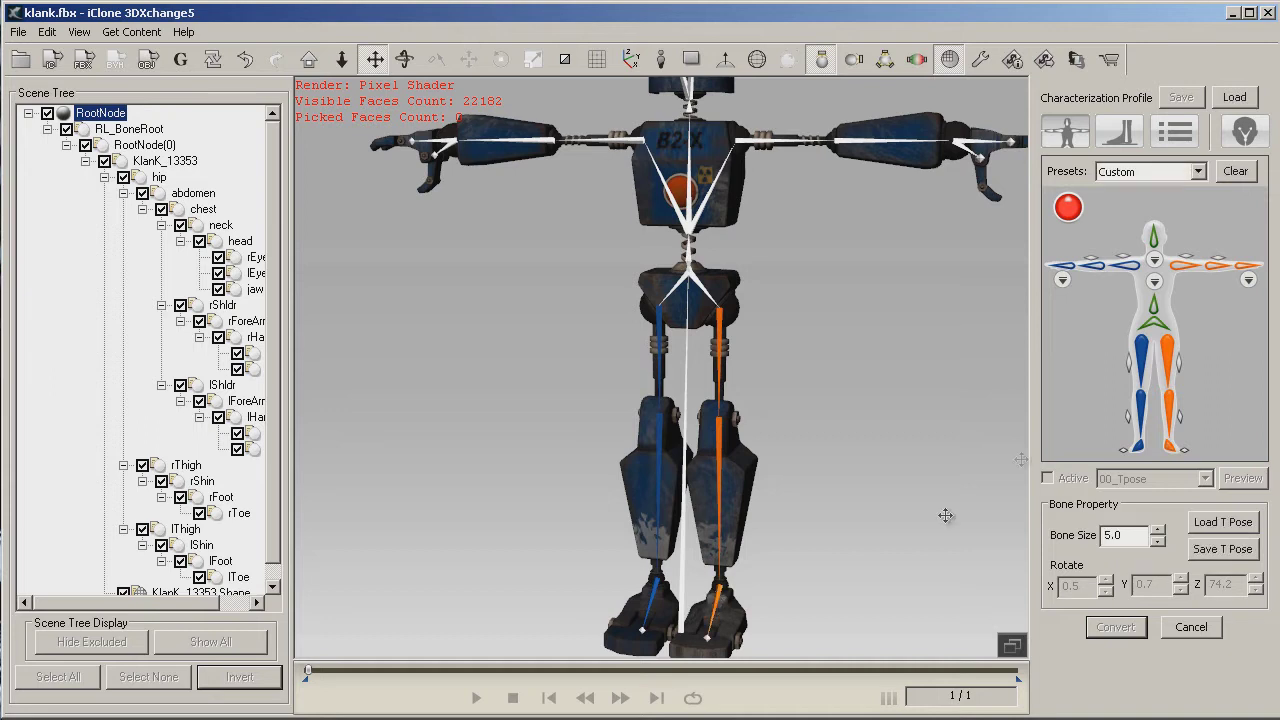
Map the robot's hip bone to the template's pelvis and its abdomen bone to the spine slot above it.
click(1155, 326)
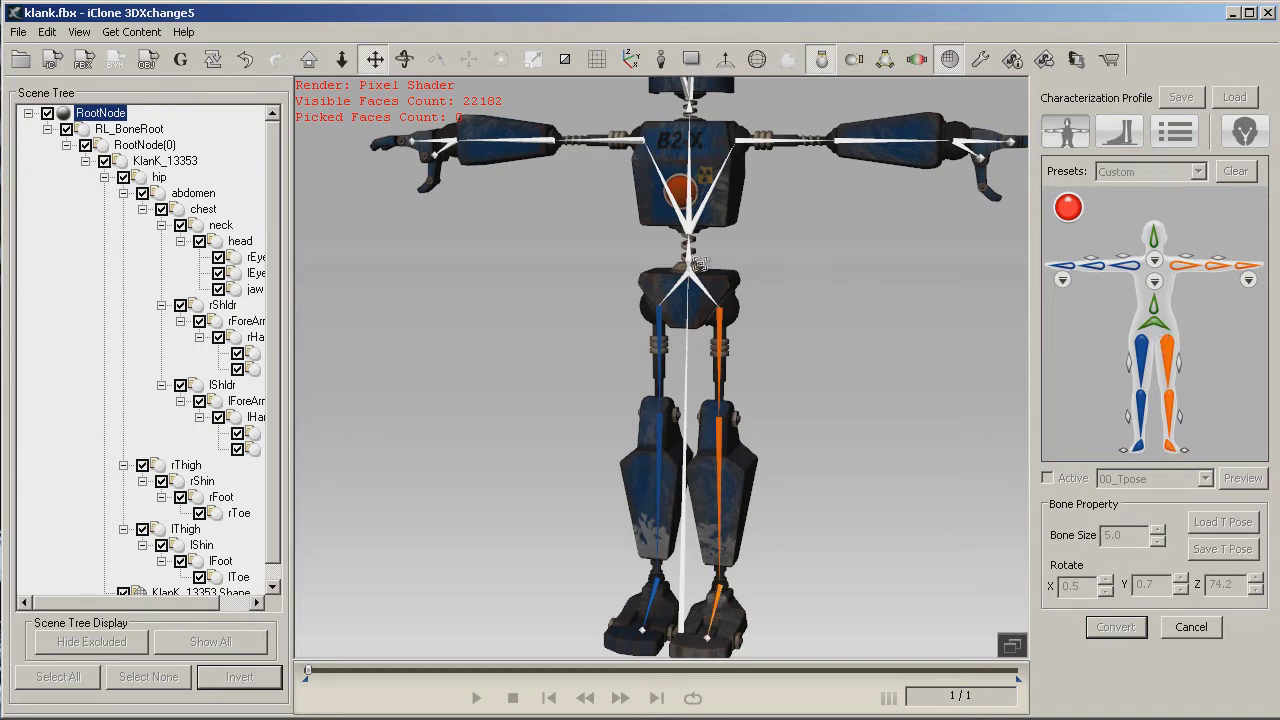
click(1160, 326)
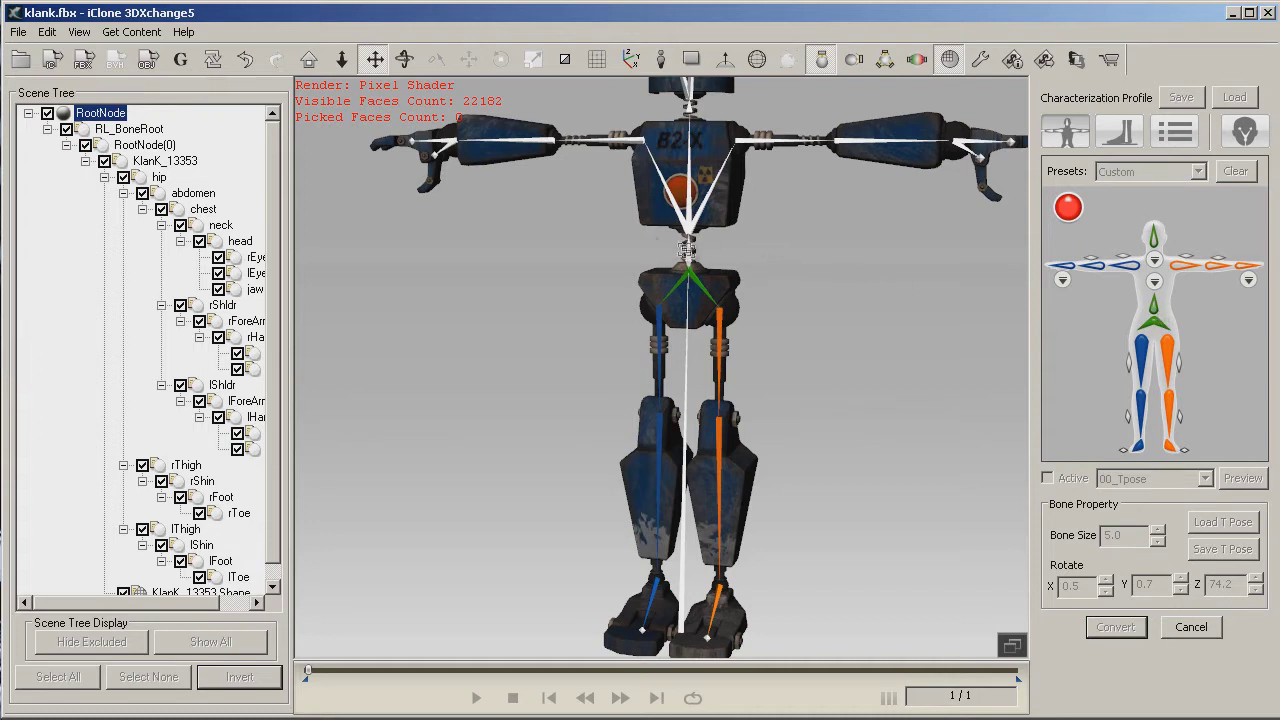
click(687, 256)
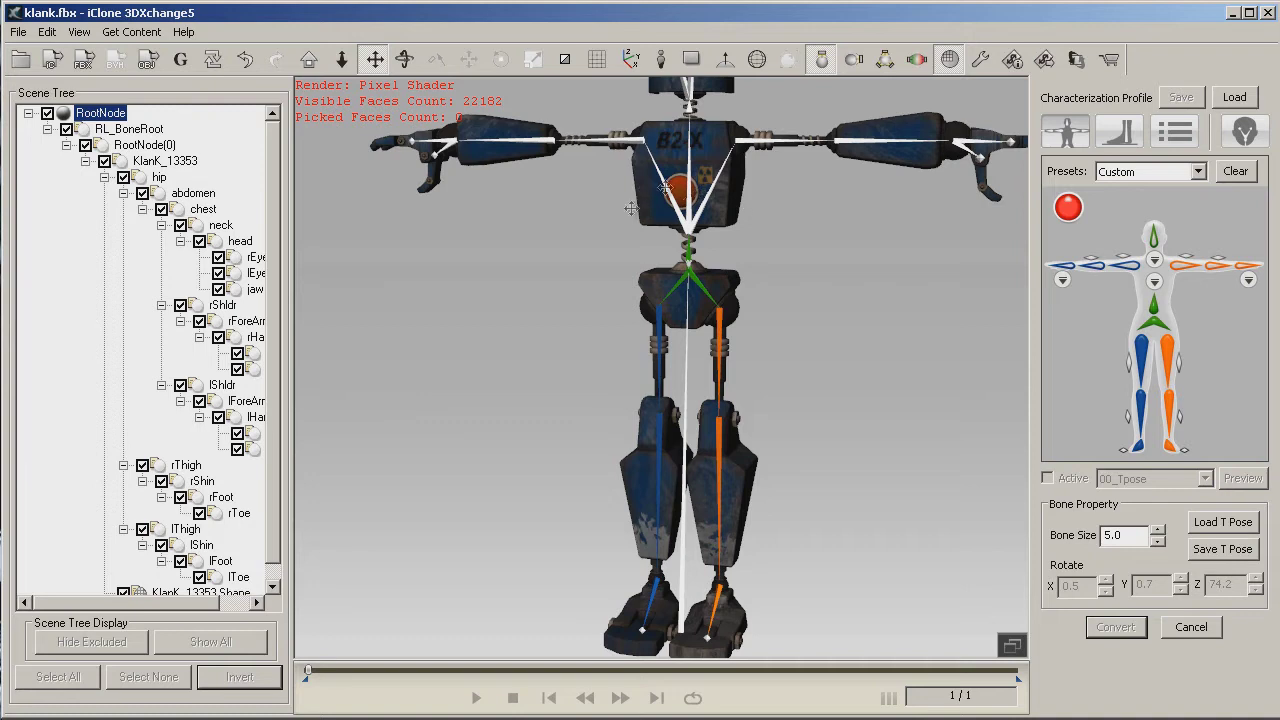
Map the robot's right upper arm, forearm and hand bones to the template's right arm slots.
click(1133, 273)
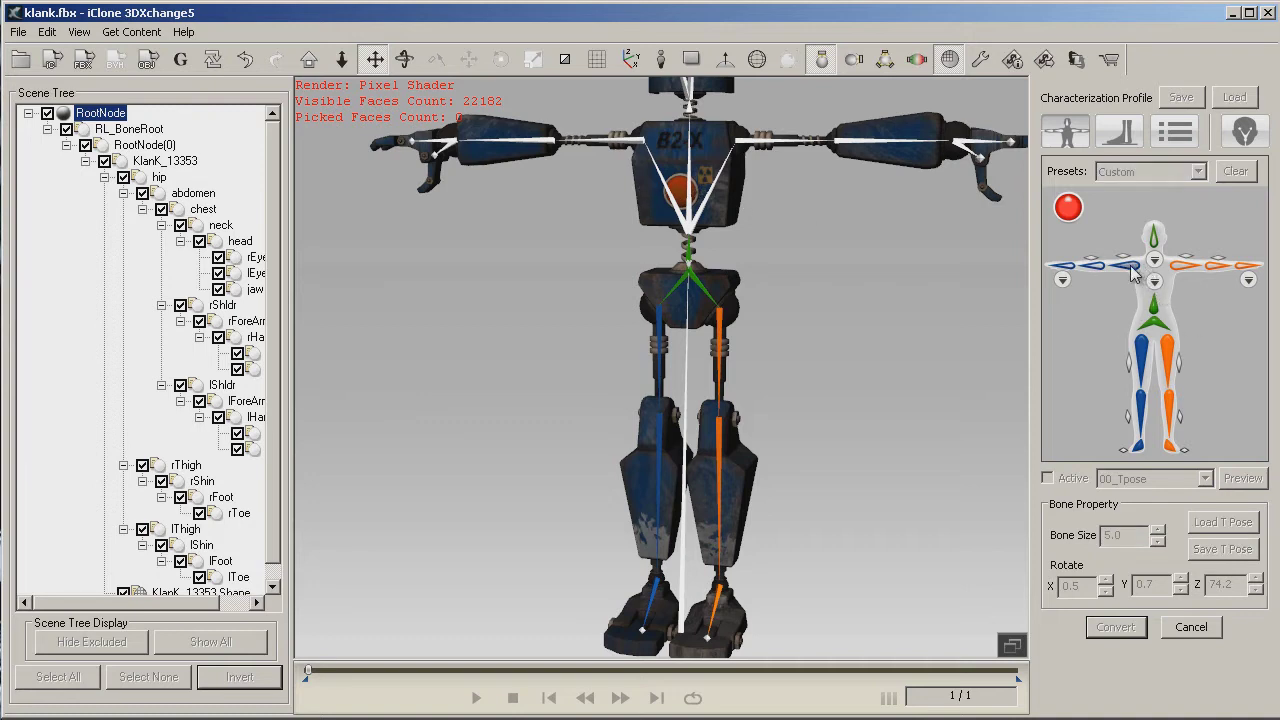
click(634, 140)
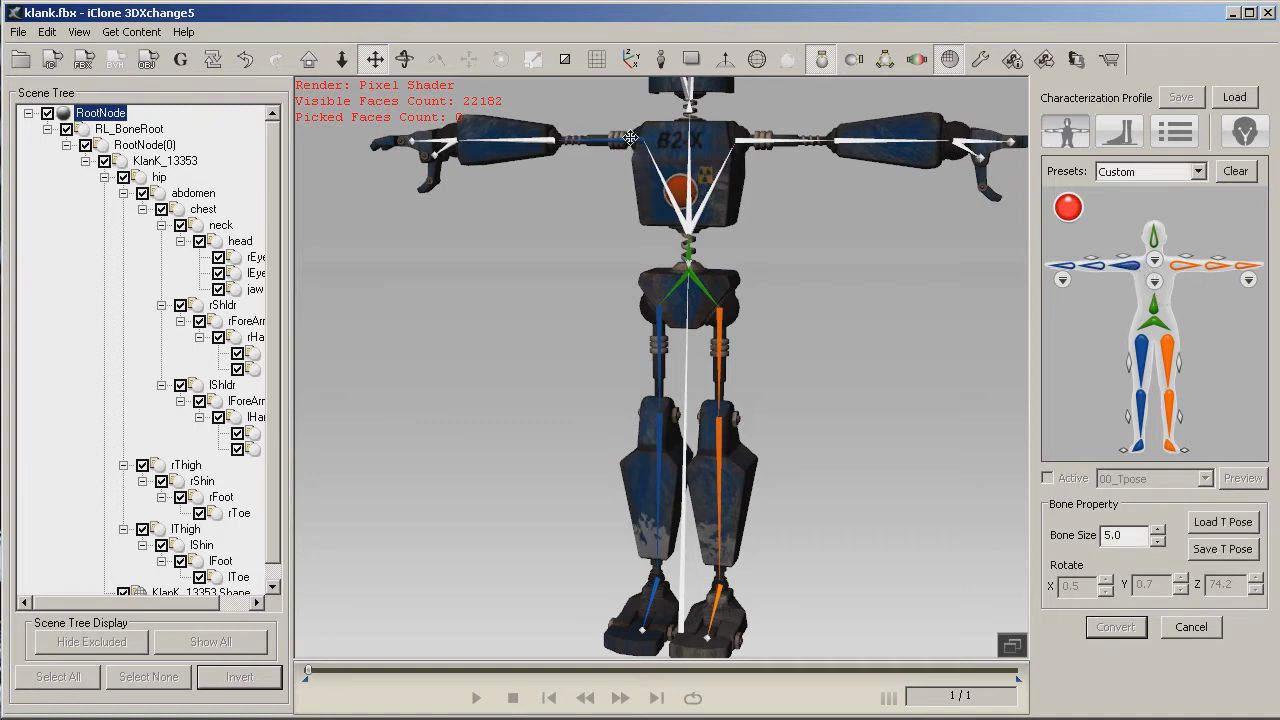
click(1095, 267)
click(518, 138)
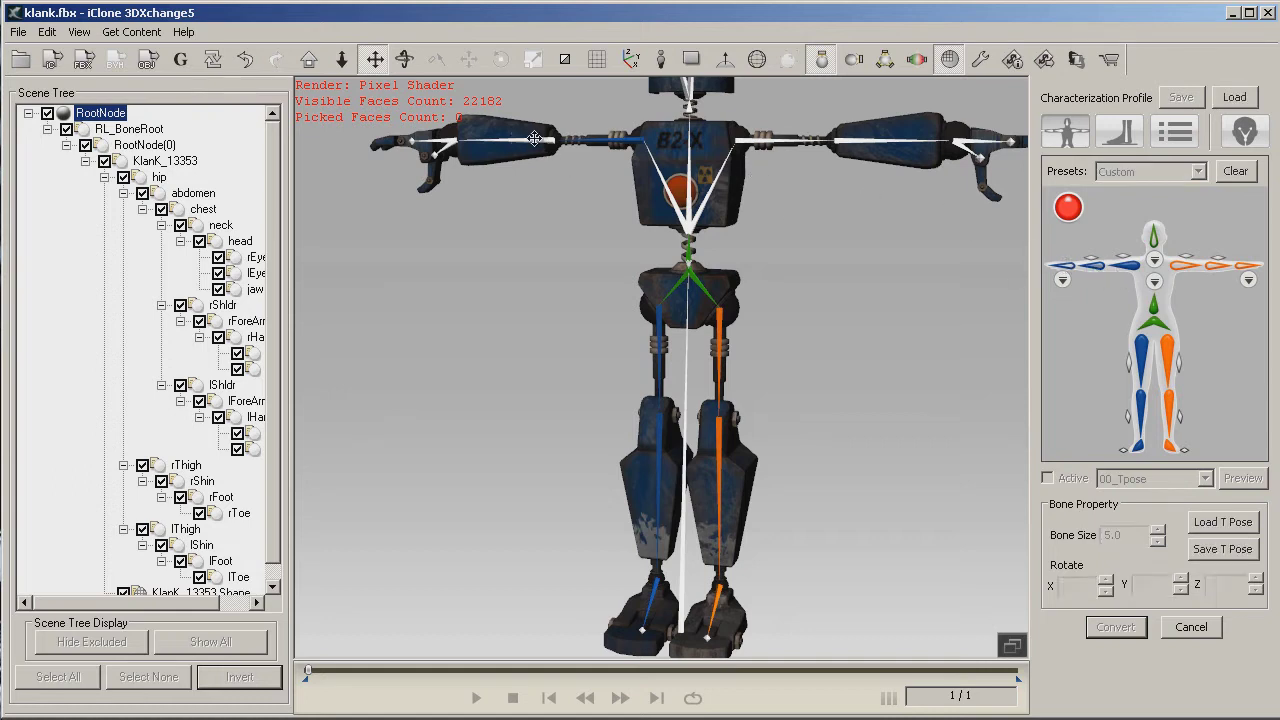
click(1066, 268)
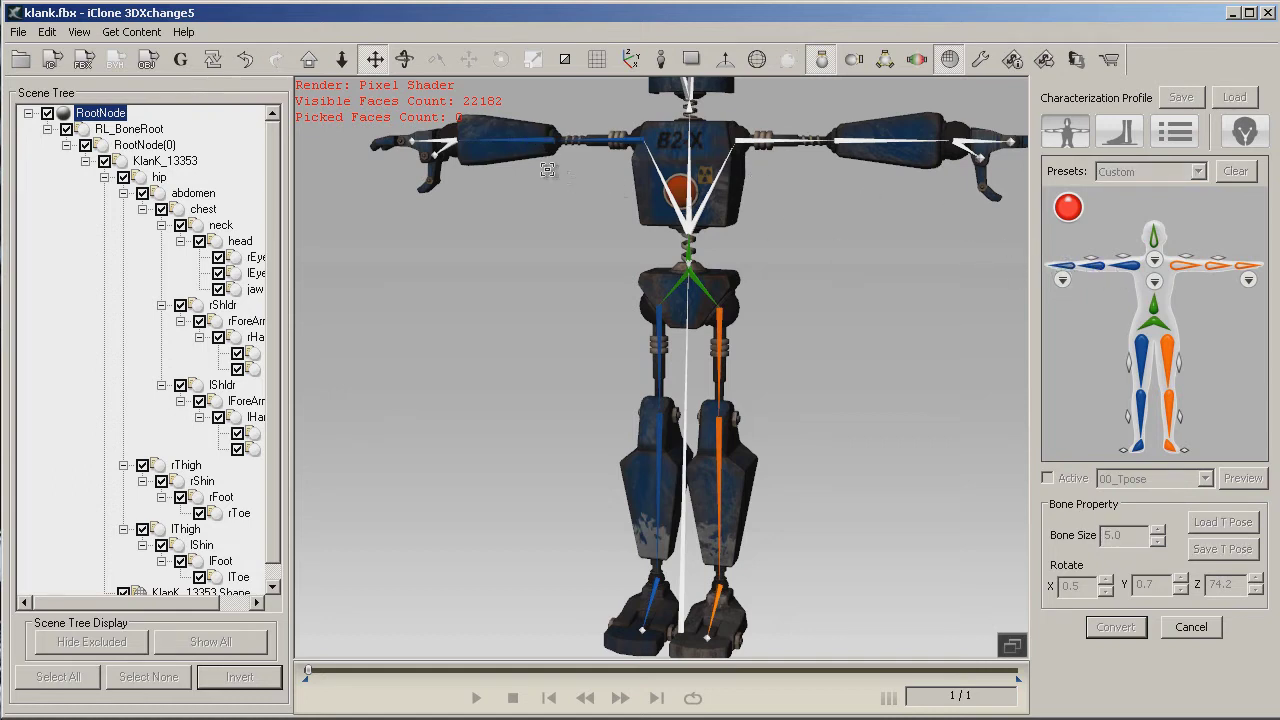
click(449, 145)
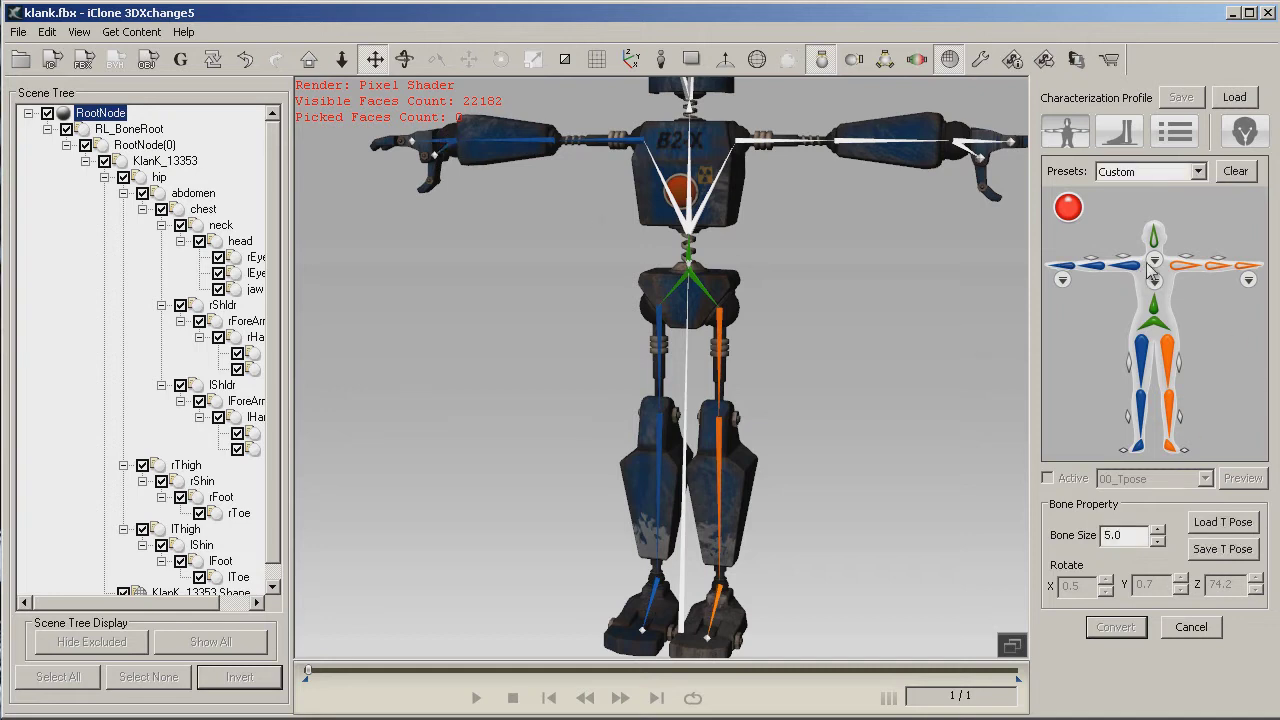
Map the left upper arm, forearm and hand bones to the template's left arm, and the neck bone to its head slot.
click(1189, 266)
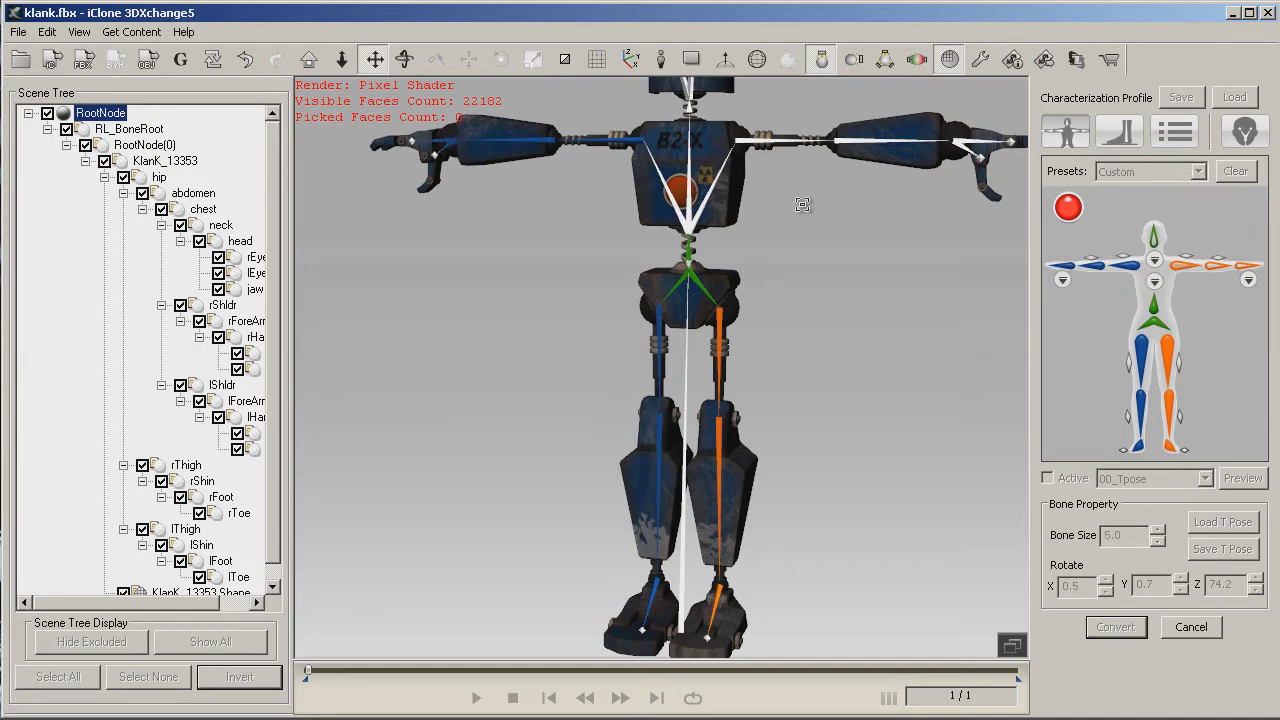
click(751, 141)
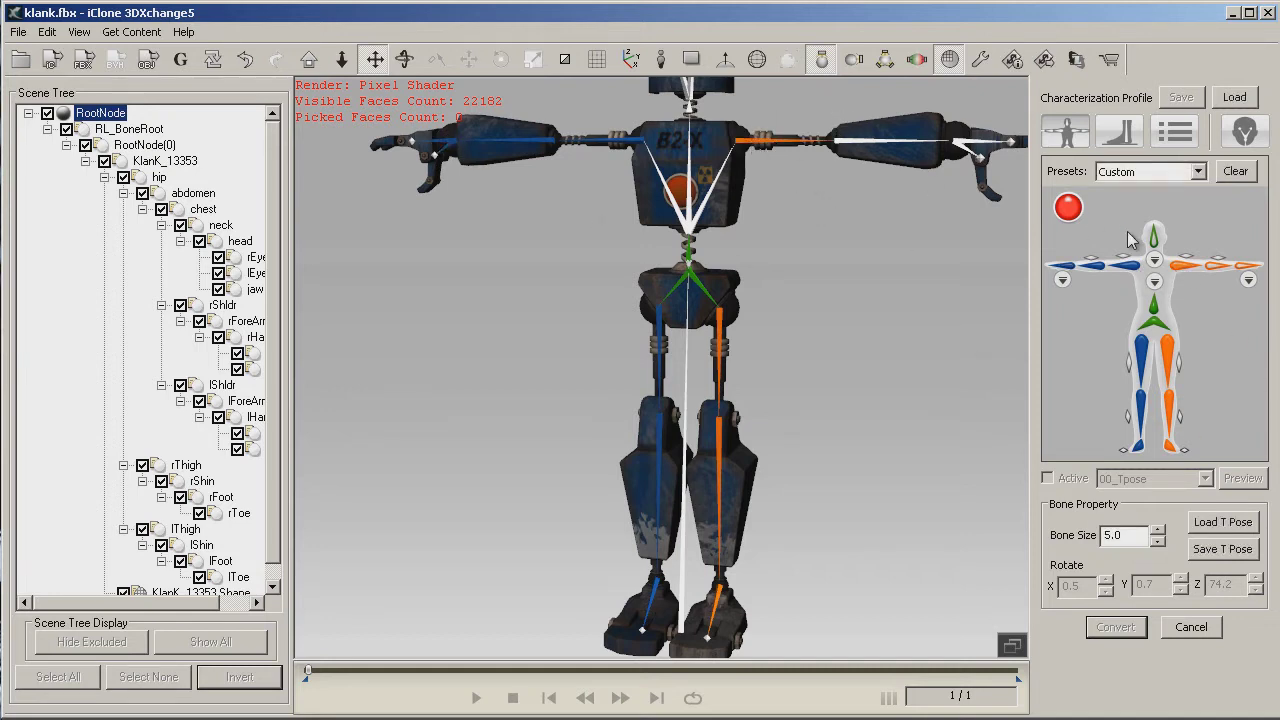
click(1221, 266)
click(843, 150)
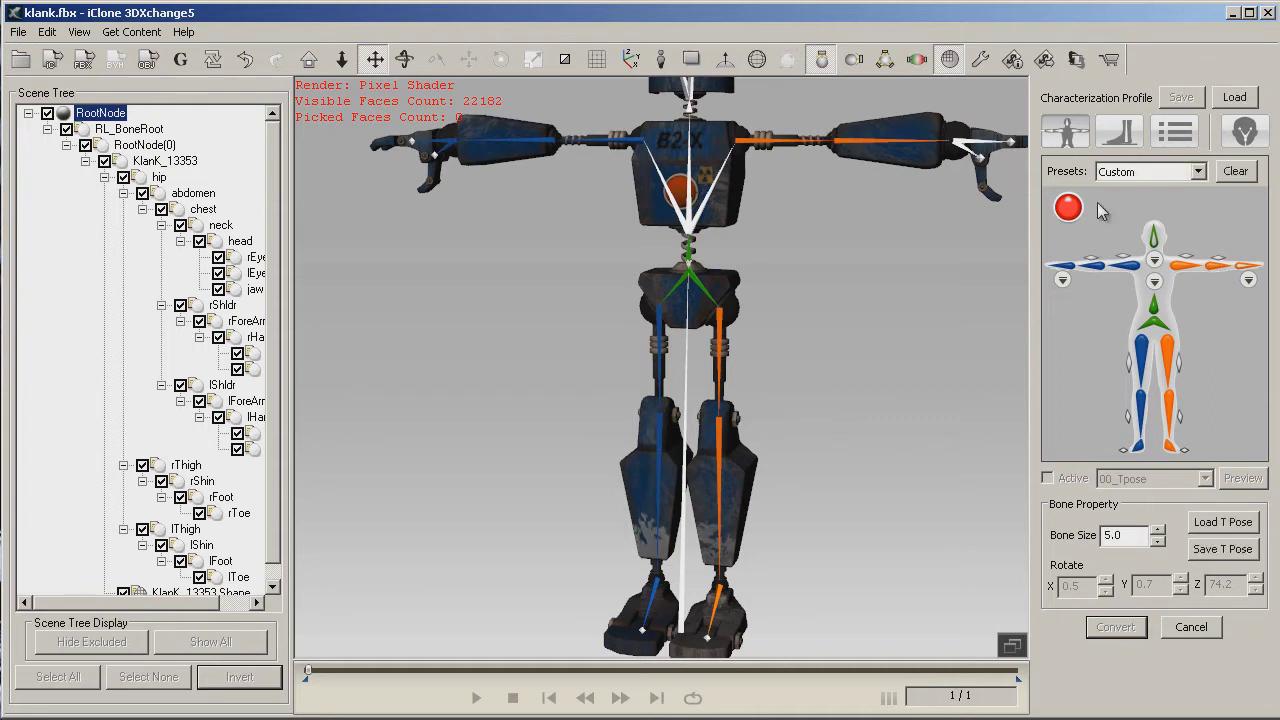
click(1244, 266)
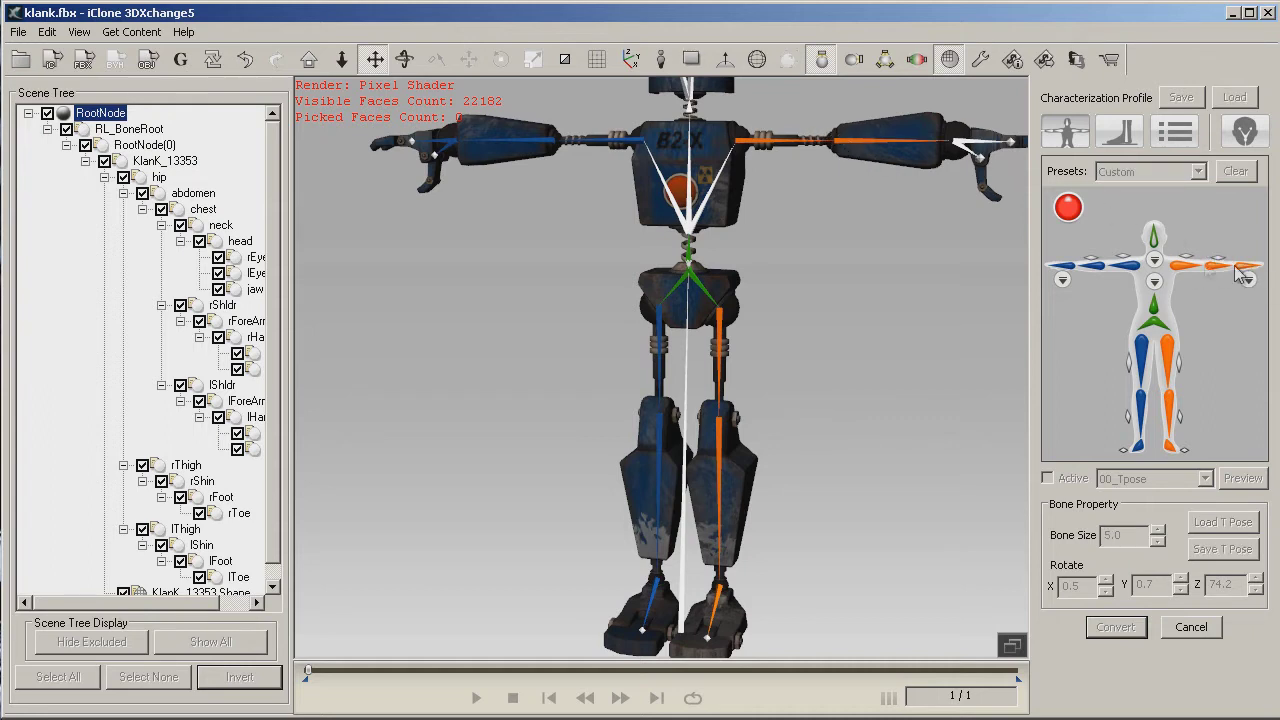
click(960, 145)
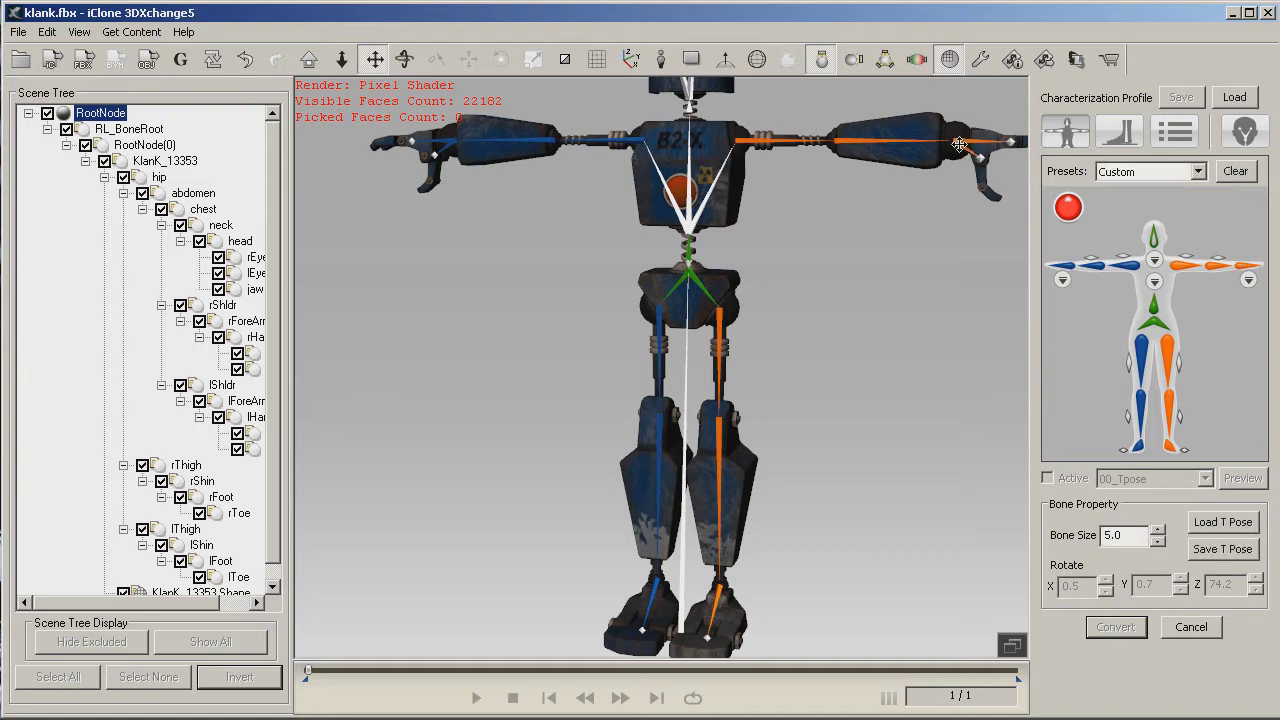
click(1154, 260)
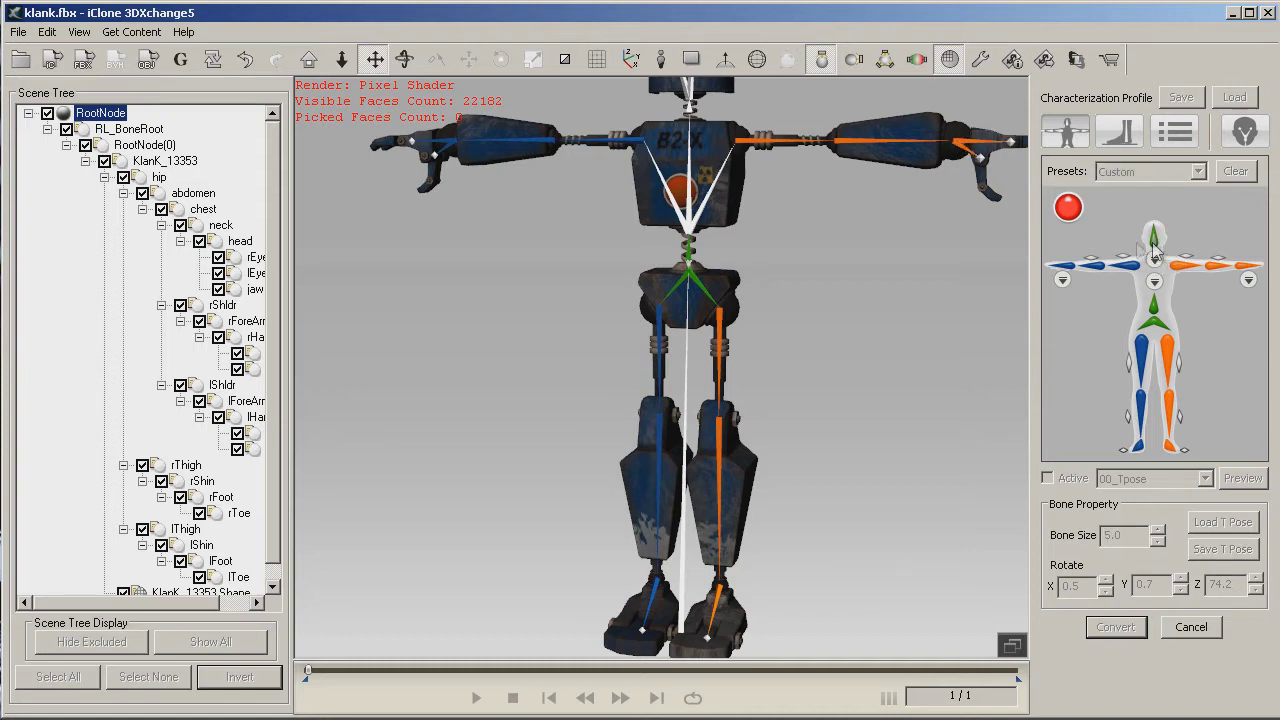
click(689, 107)
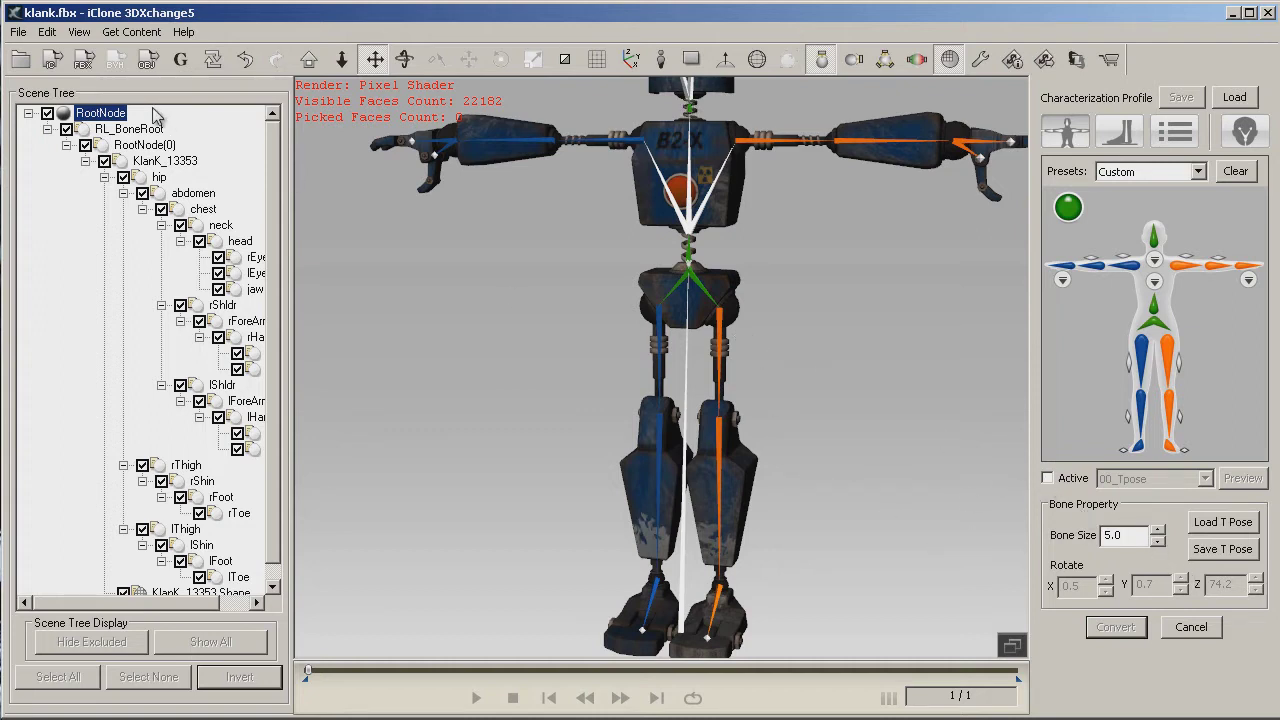
Map the robot's left thumb and finger bones to the base thumb and index finger slots of the left hand template.
click(405, 59)
drag(613, 244, 936, 396)
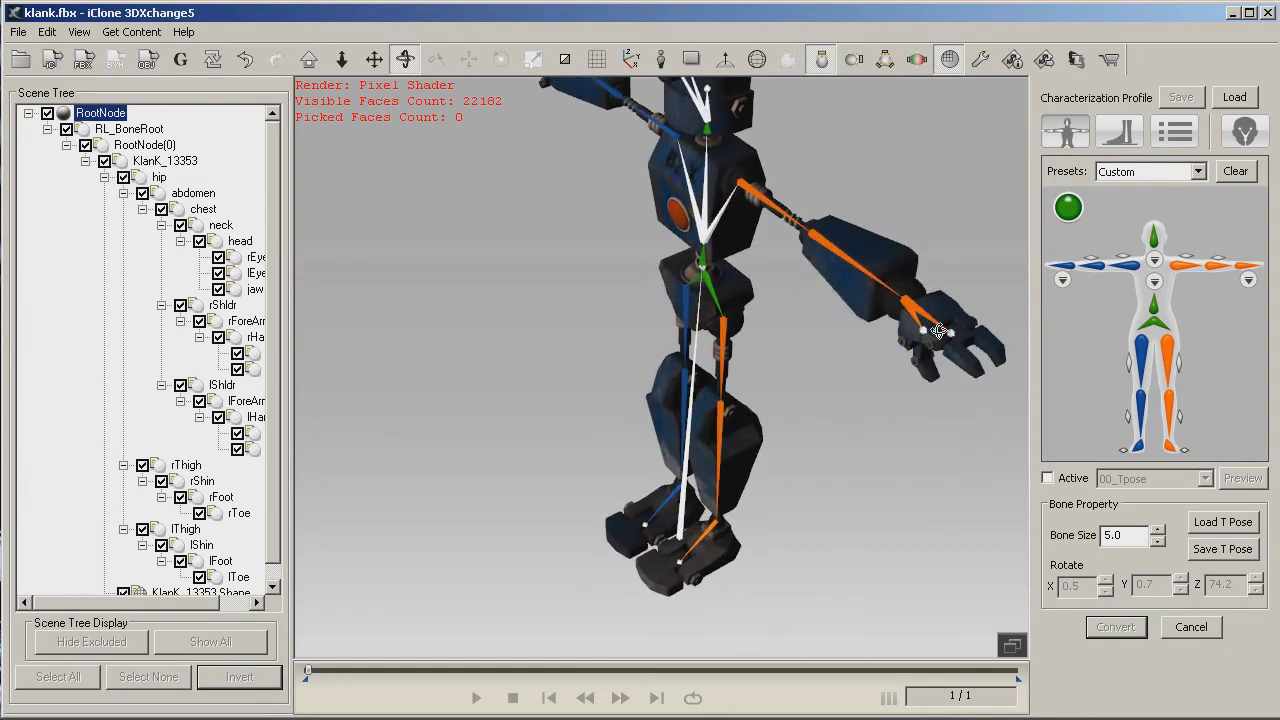
click(1249, 281)
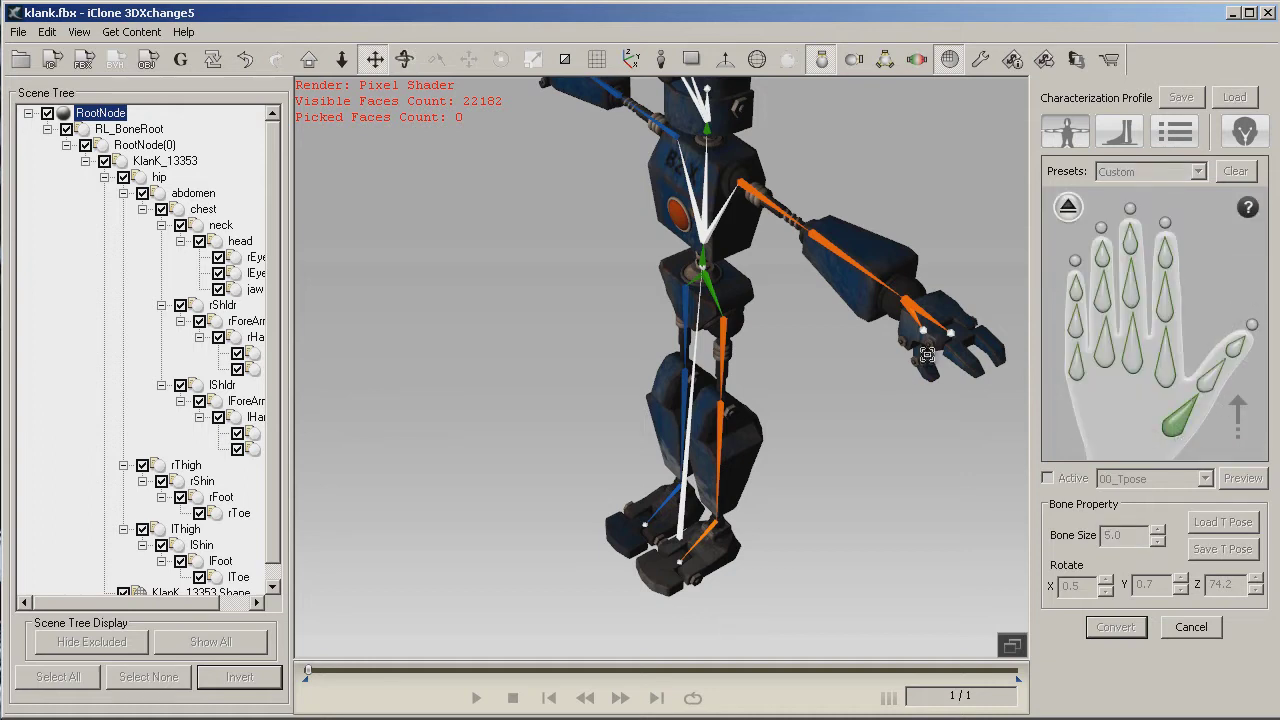
click(922, 332)
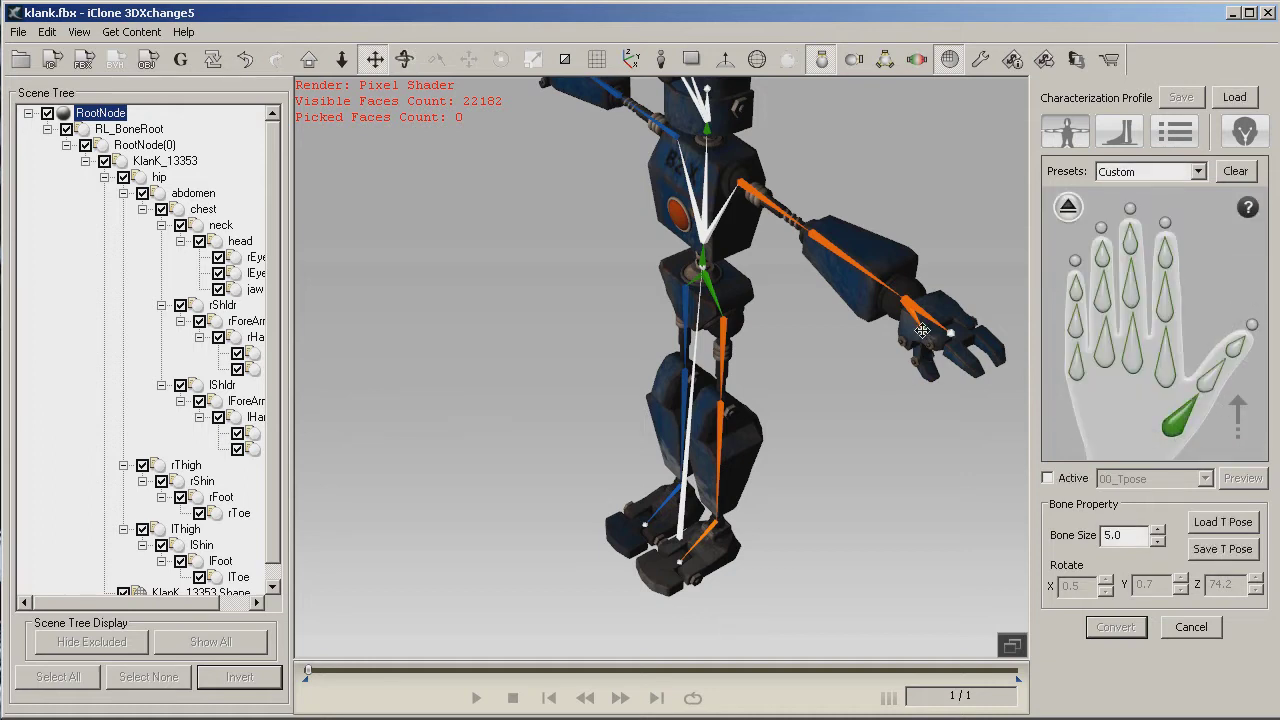
click(1170, 372)
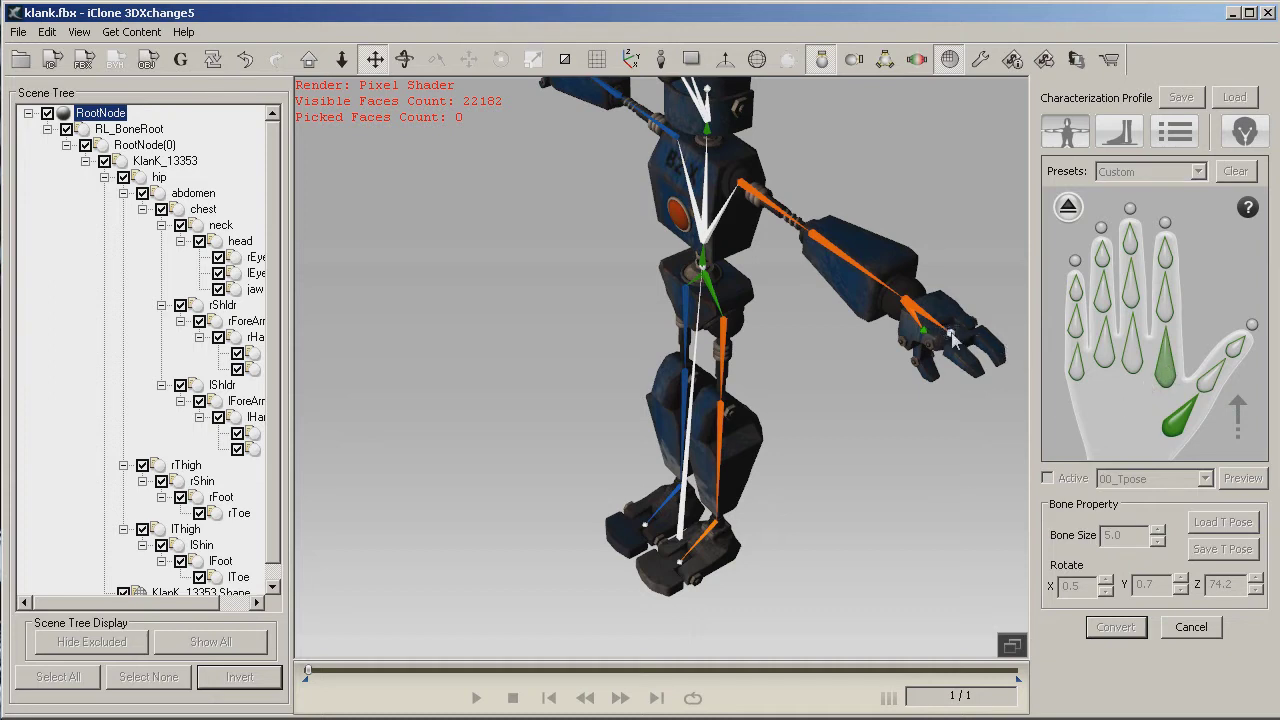
click(952, 338)
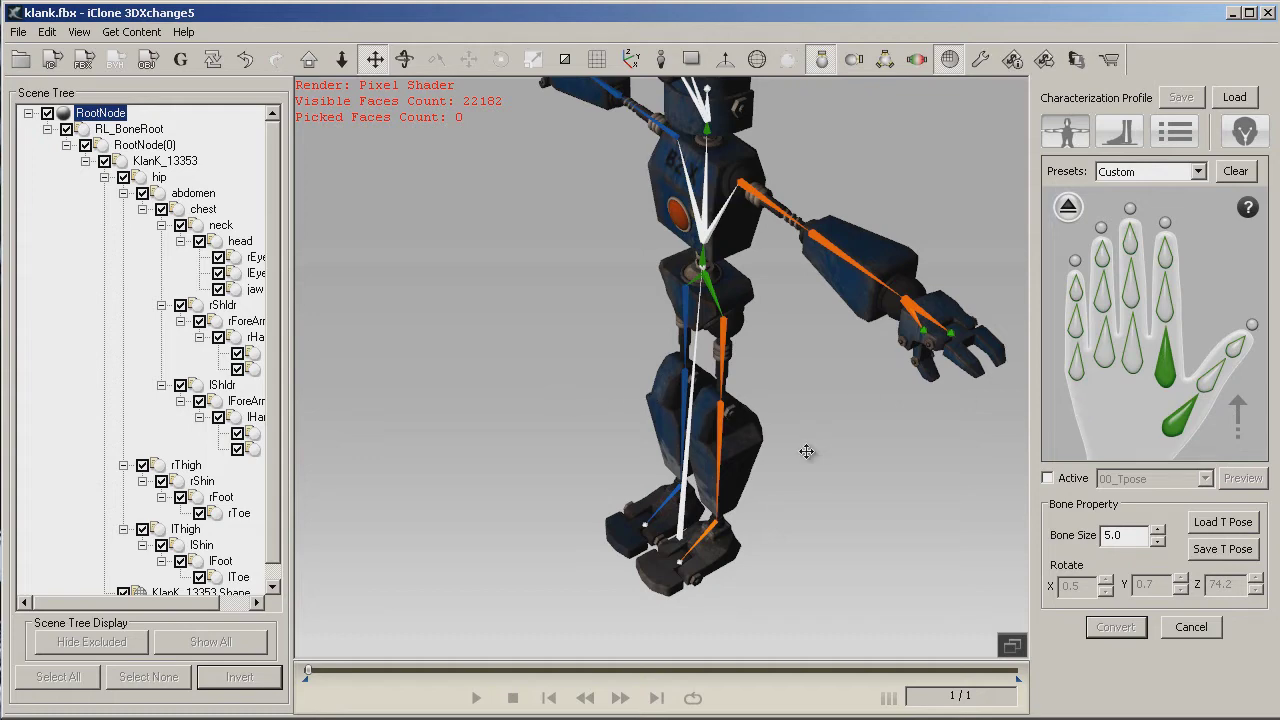
Map the robot's right thumb and finger bones to the base thumb and index finger slots of the right hand template.
click(405, 59)
drag(563, 430, 690, 395)
click(1068, 206)
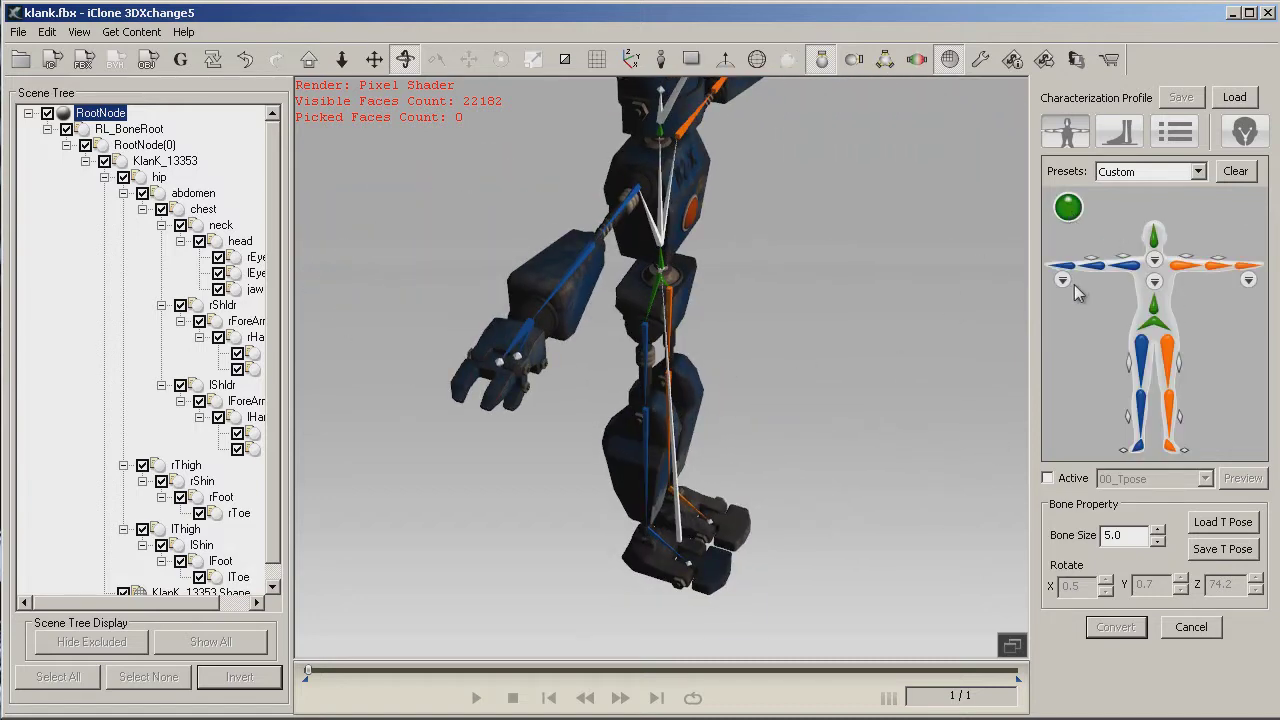
click(1062, 282)
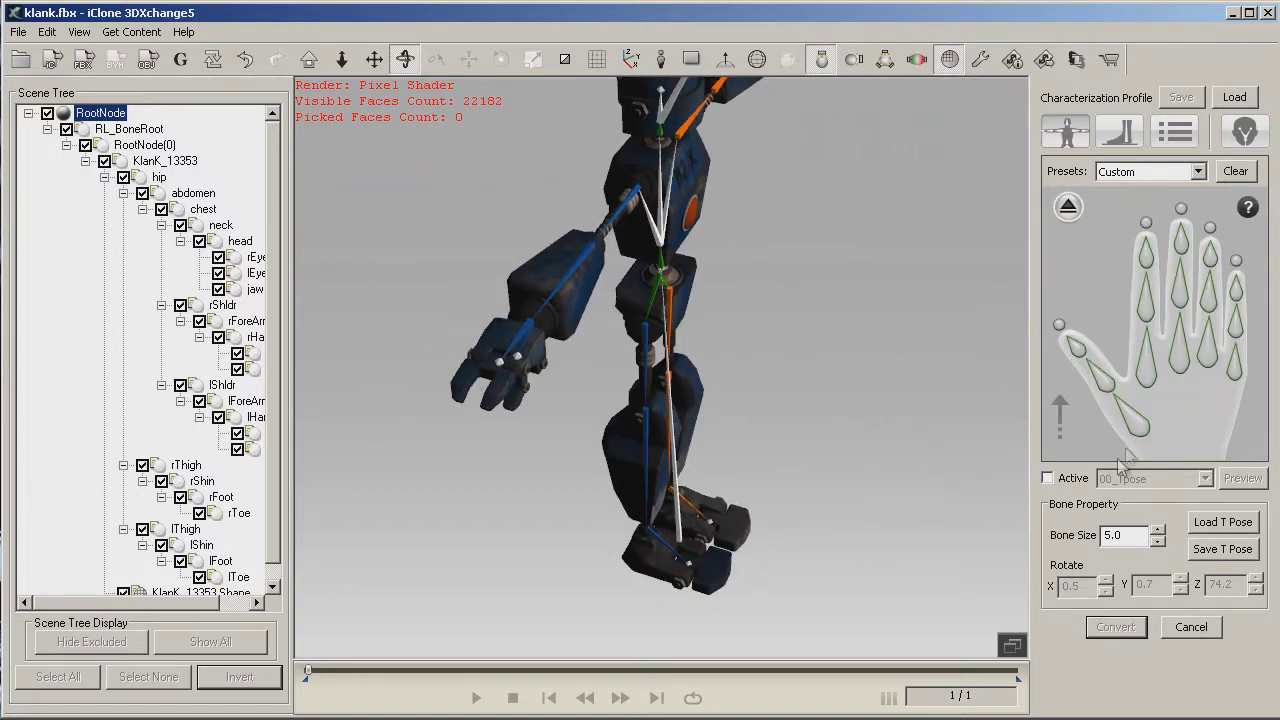
click(1143, 420)
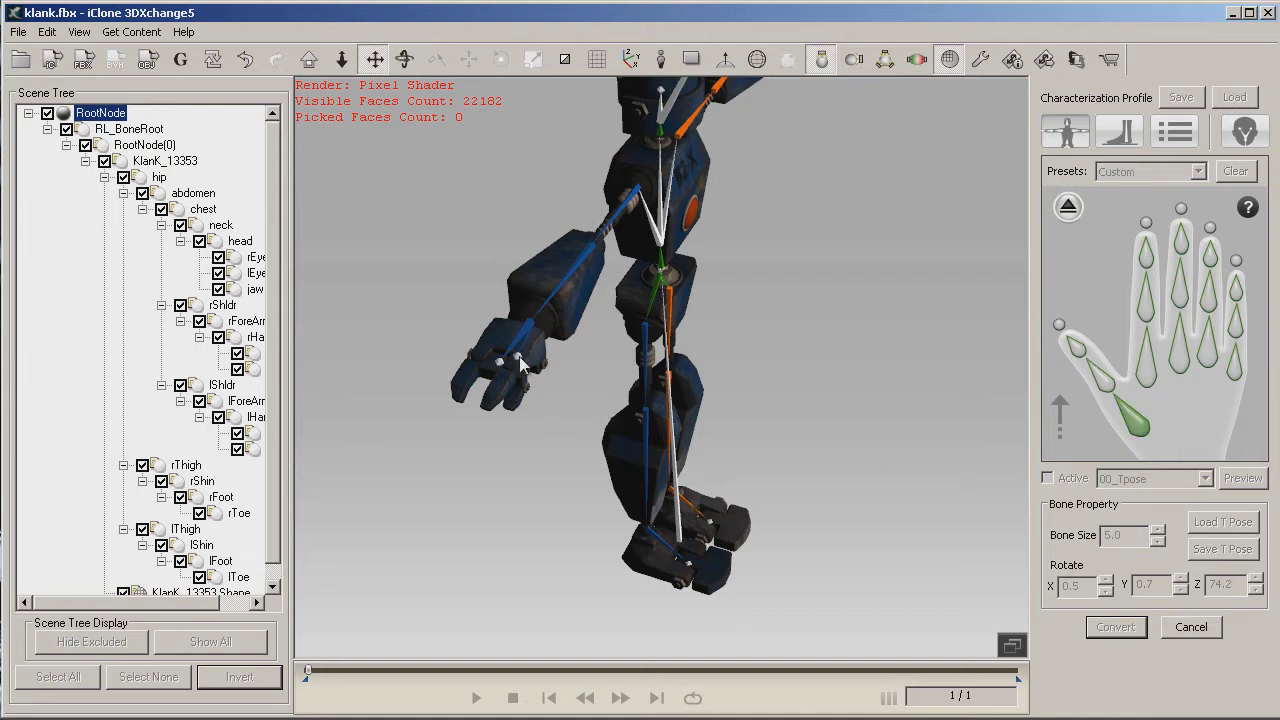
click(1150, 372)
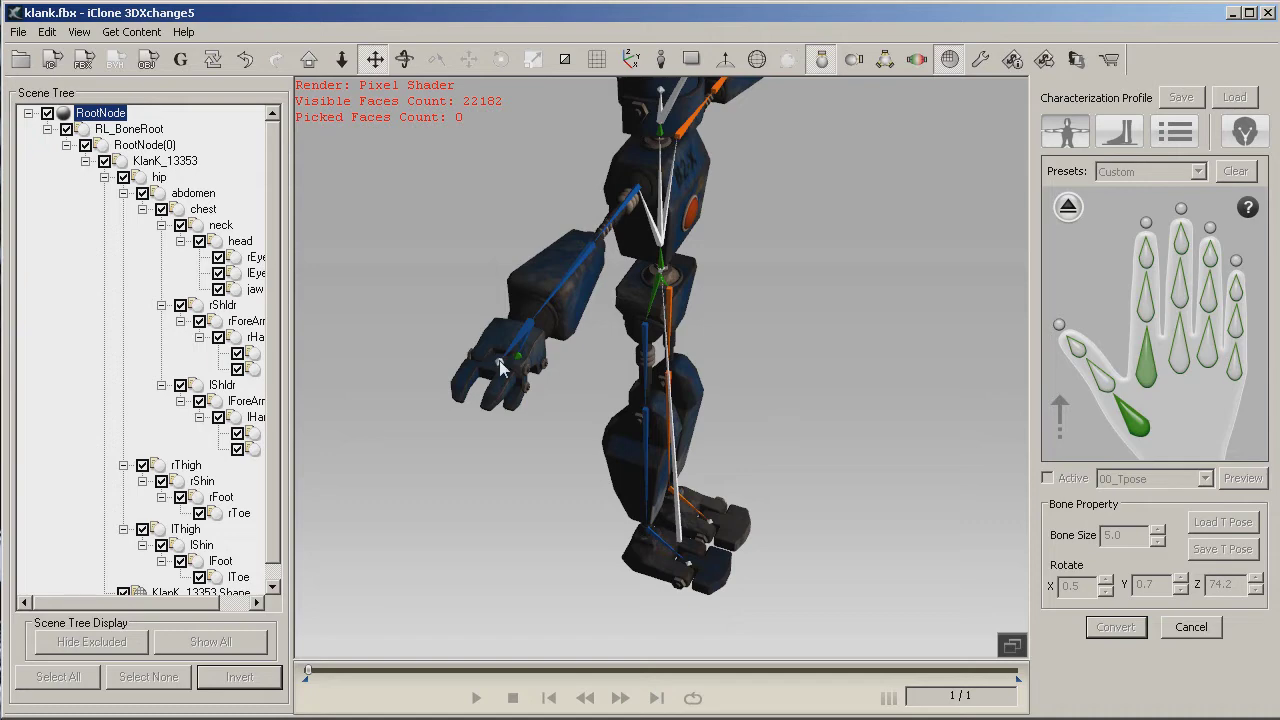
Bring up the face bone mapping with the whole robot seen from the front and activate the characterization.
click(405, 59)
drag(830, 346, 752, 140)
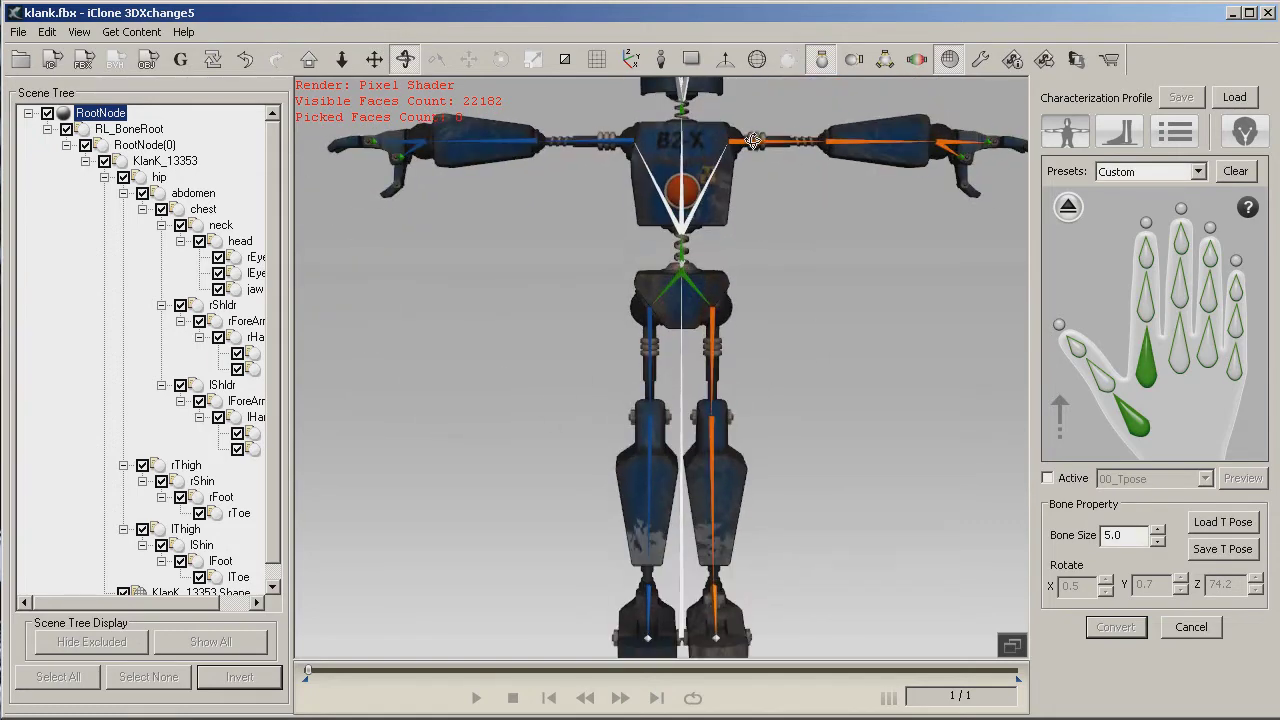
click(374, 59)
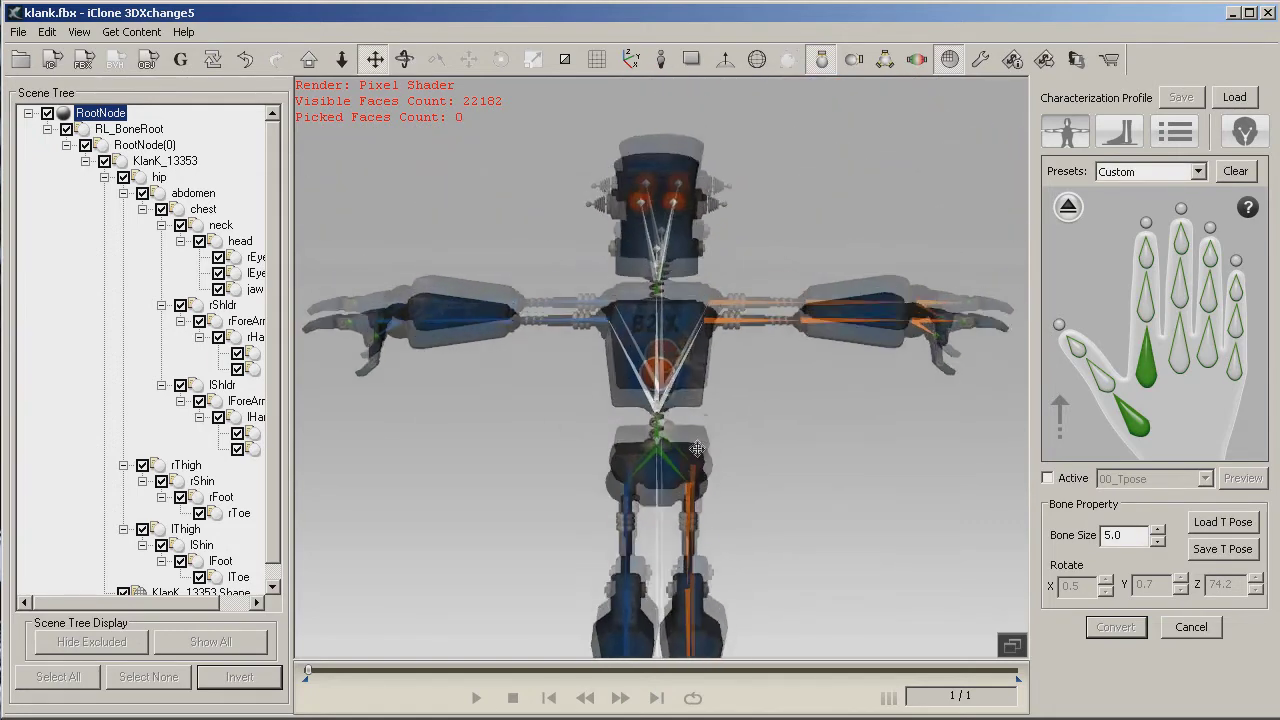
click(1255, 140)
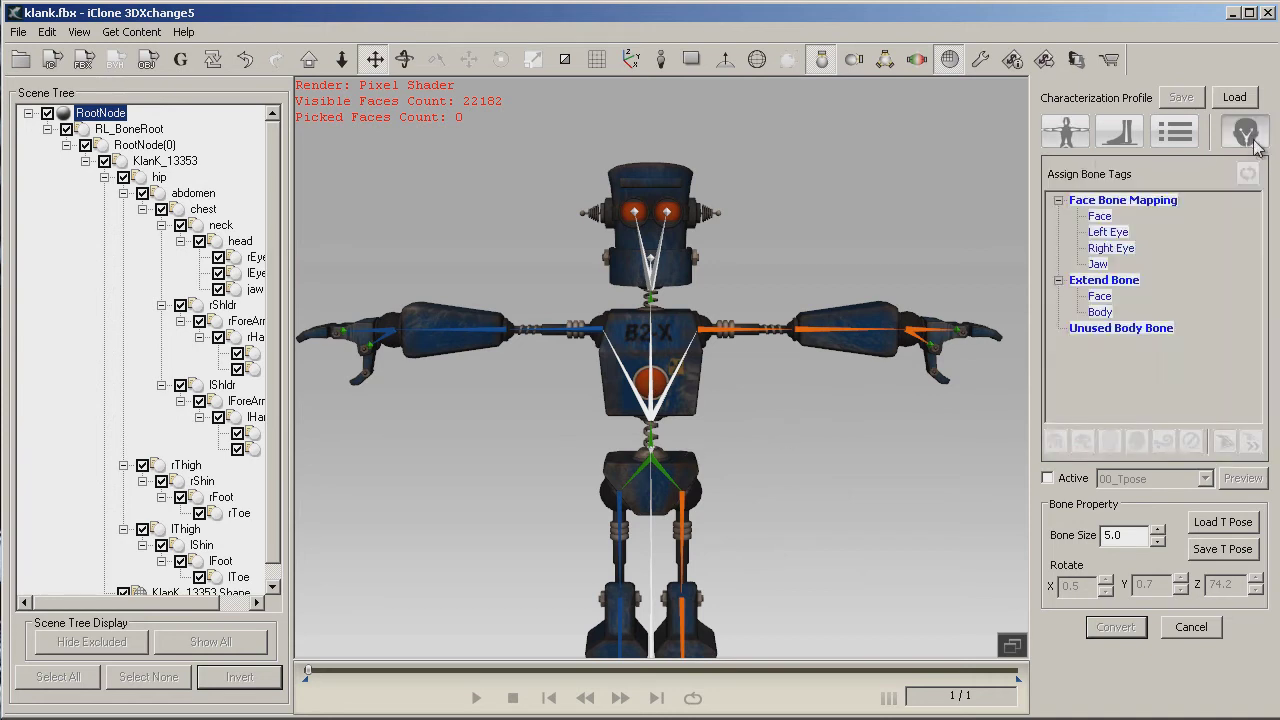
click(1047, 478)
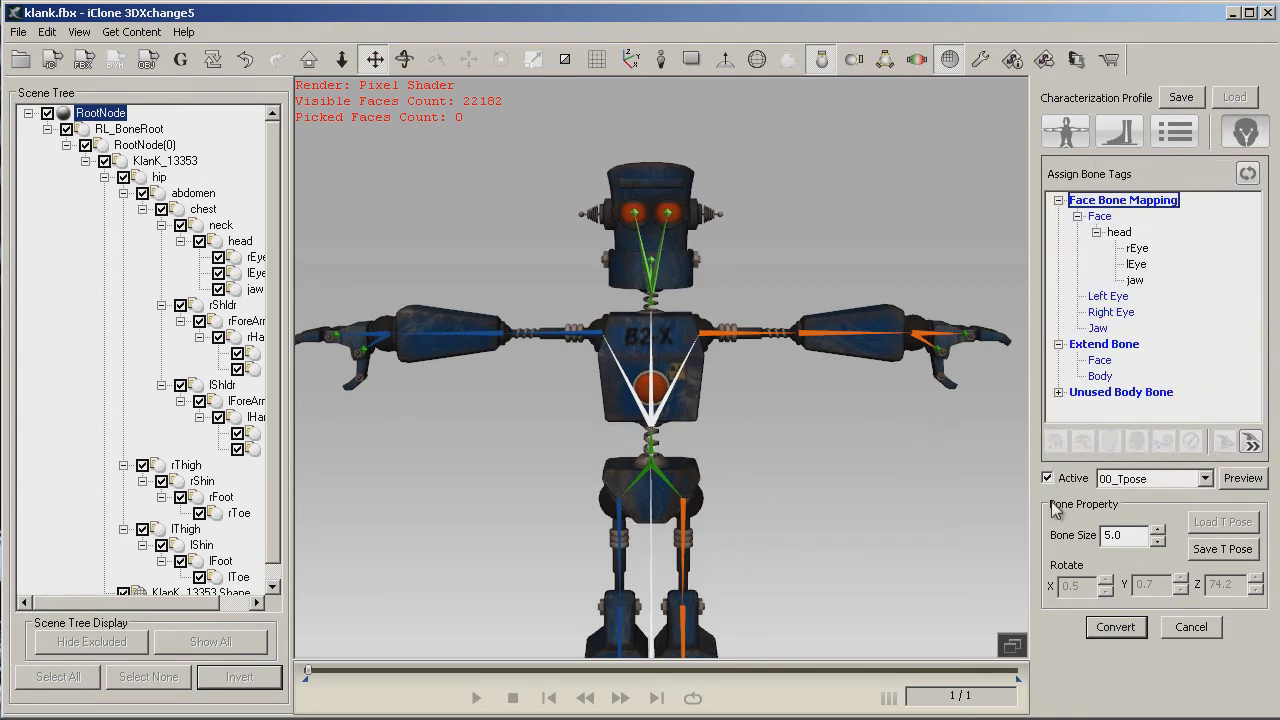
Tag the rEye bone as the Right Eye in the face bone mapping.
click(1137, 249)
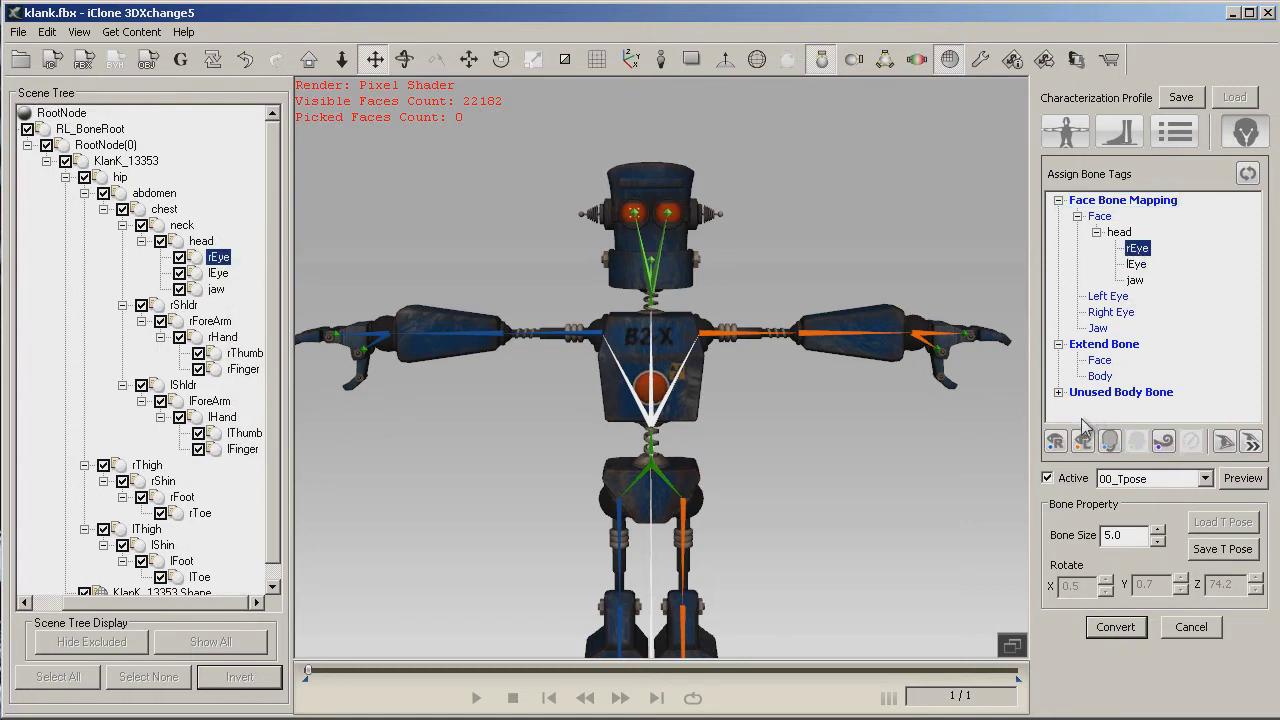
click(1056, 442)
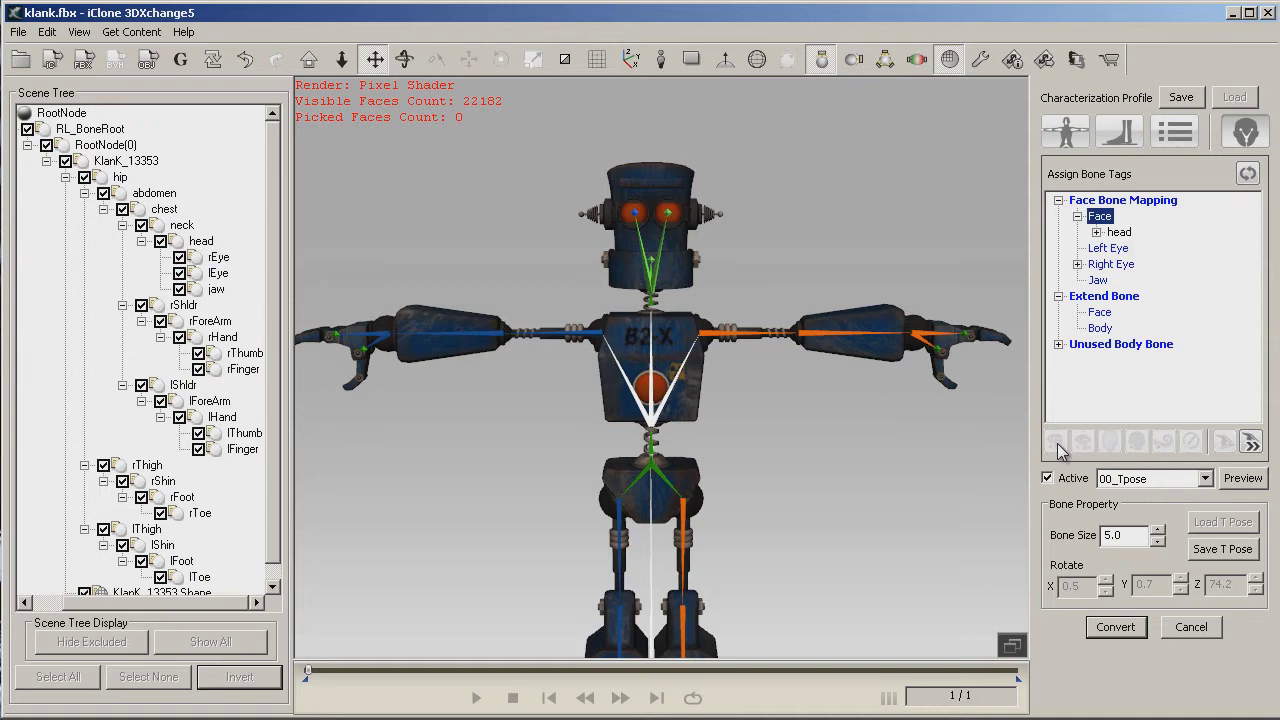
Tag the lEye bone as the Left Eye and the jaw bone as the Jaw in the face bone mapping.
click(1096, 232)
click(1135, 249)
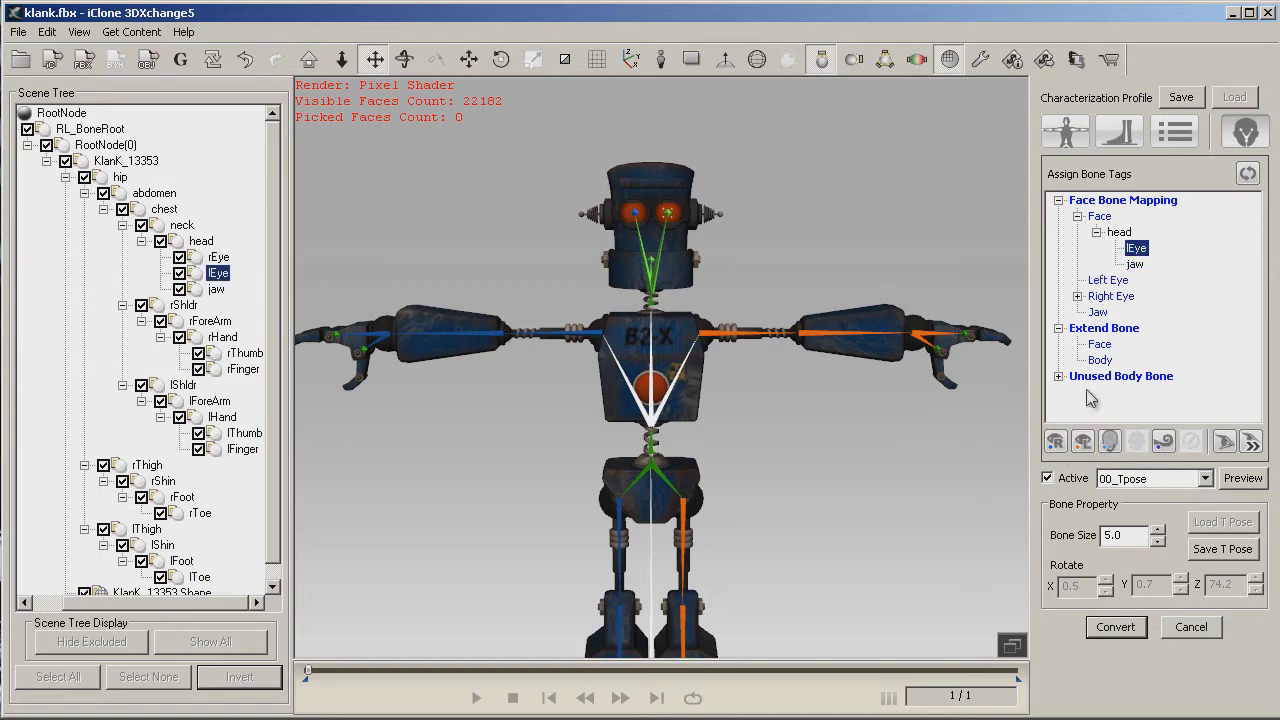
click(1083, 443)
click(1096, 232)
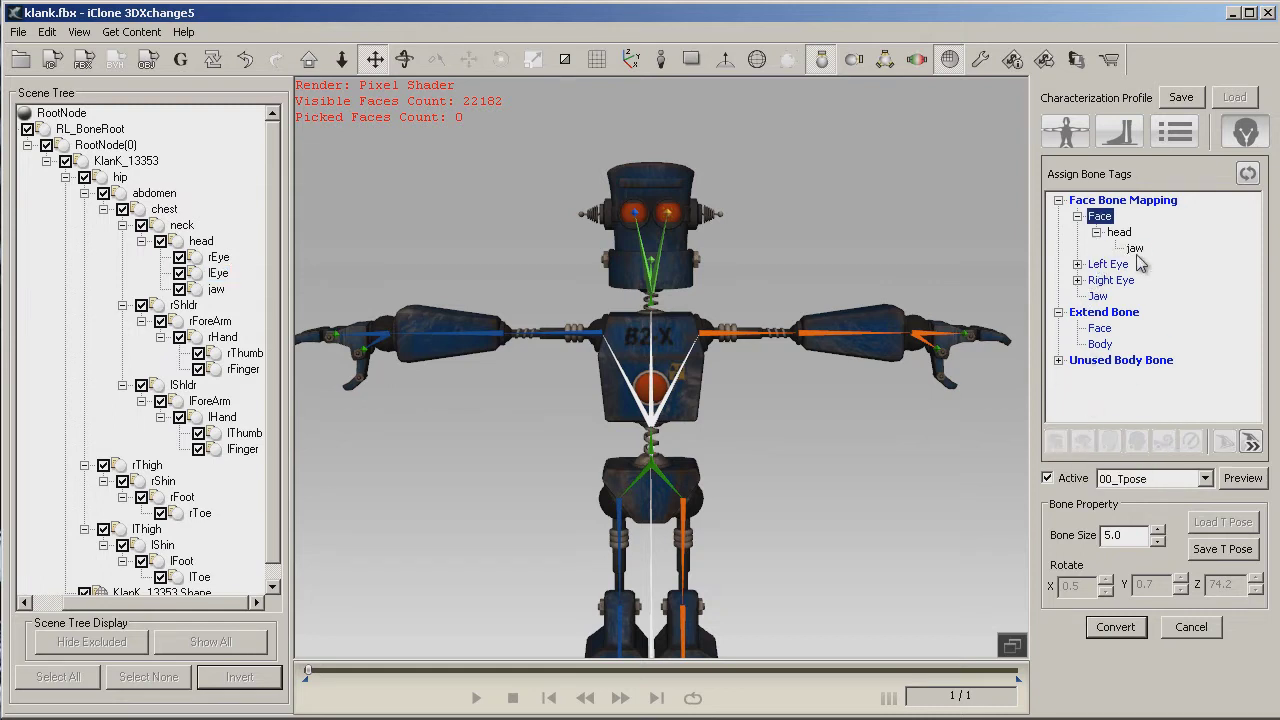
click(1136, 249)
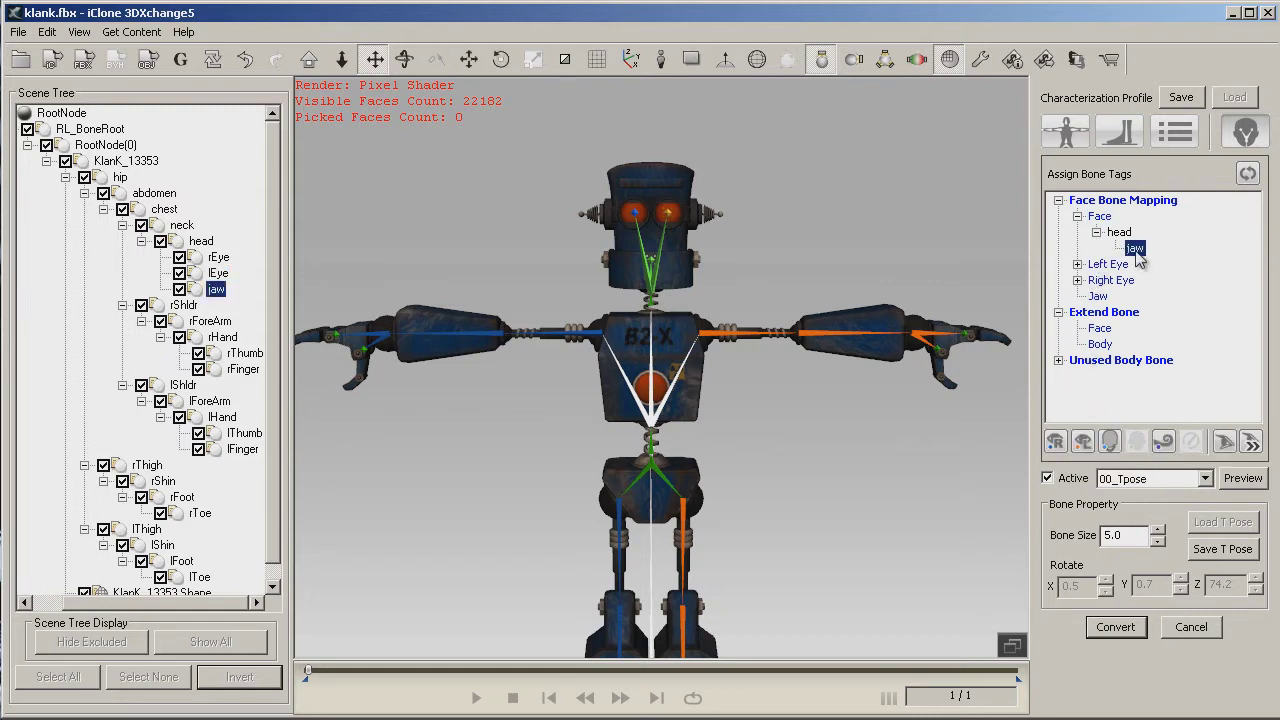
click(1110, 443)
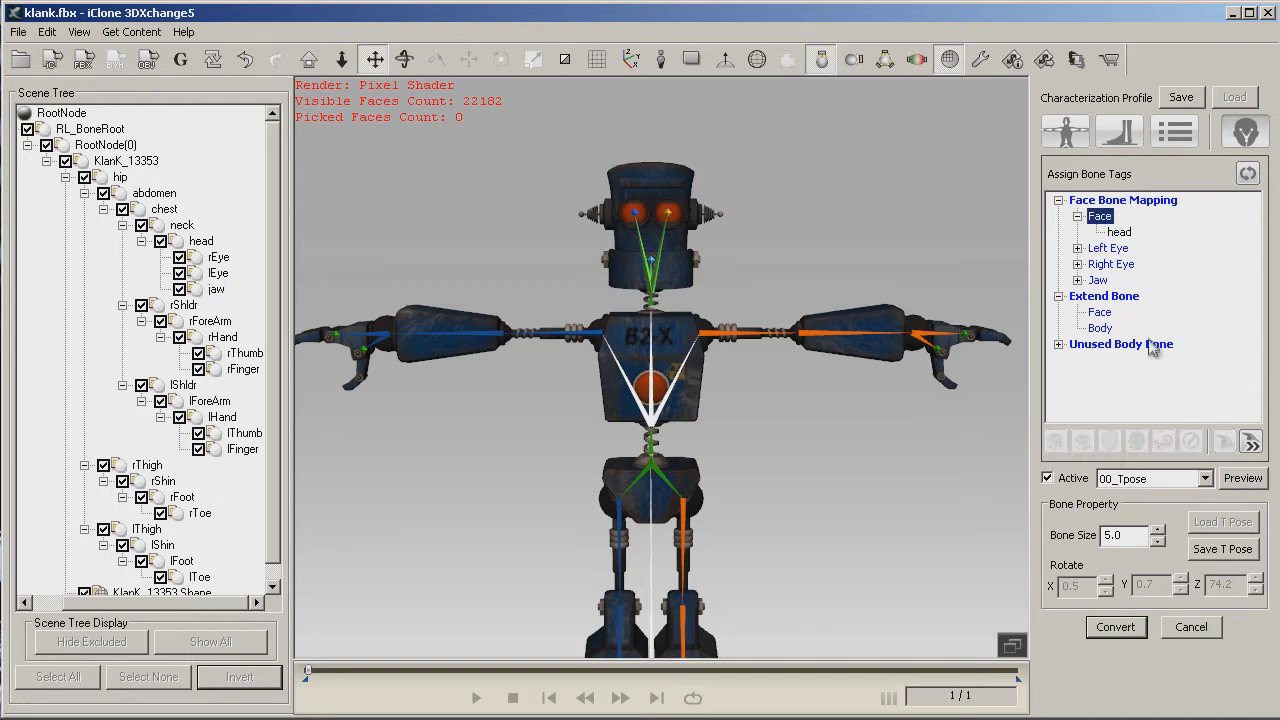
Assign the unused lToe and rToe bones to the Body group of the extend bones and list that group.
click(1059, 344)
click(1098, 360)
click(1163, 441)
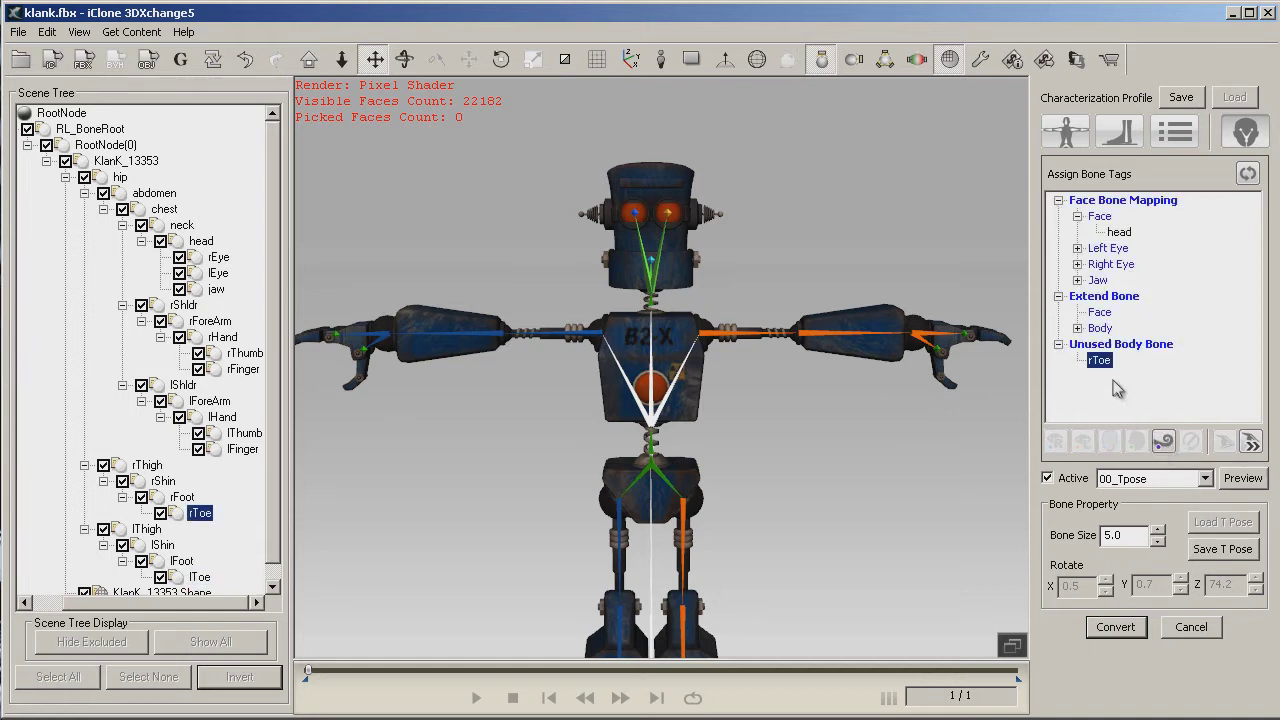
click(1163, 441)
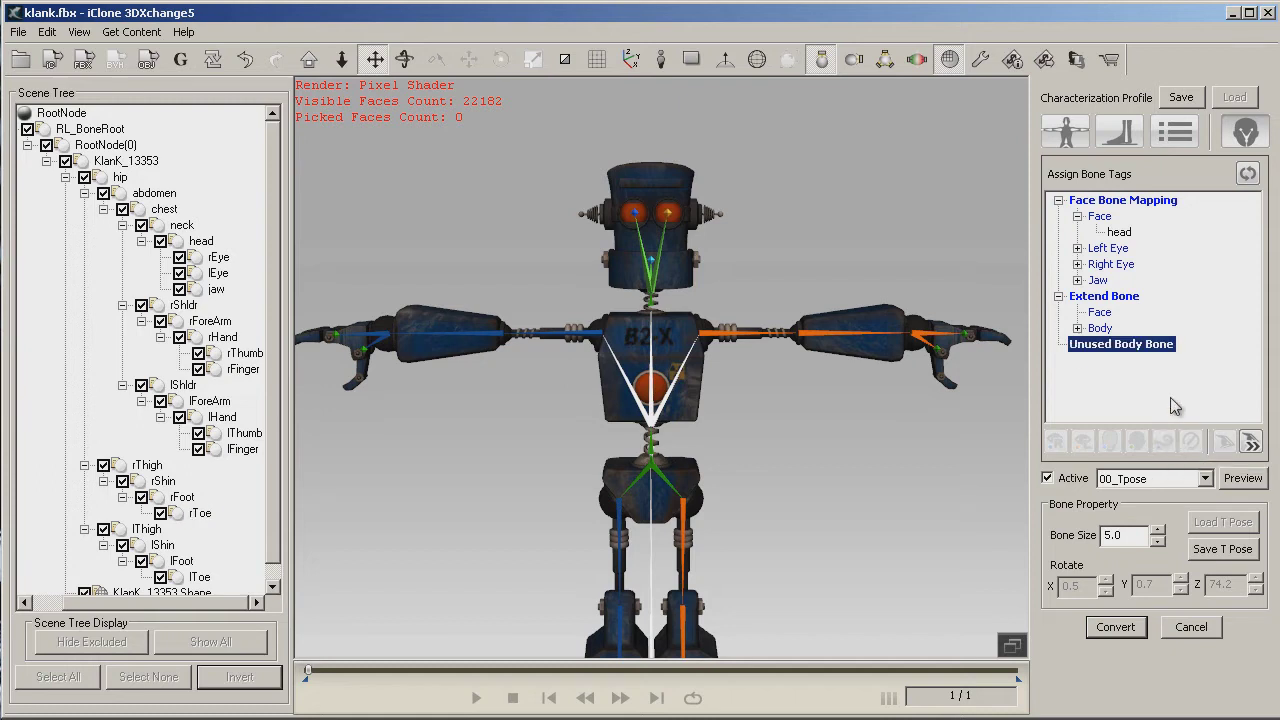
click(1077, 328)
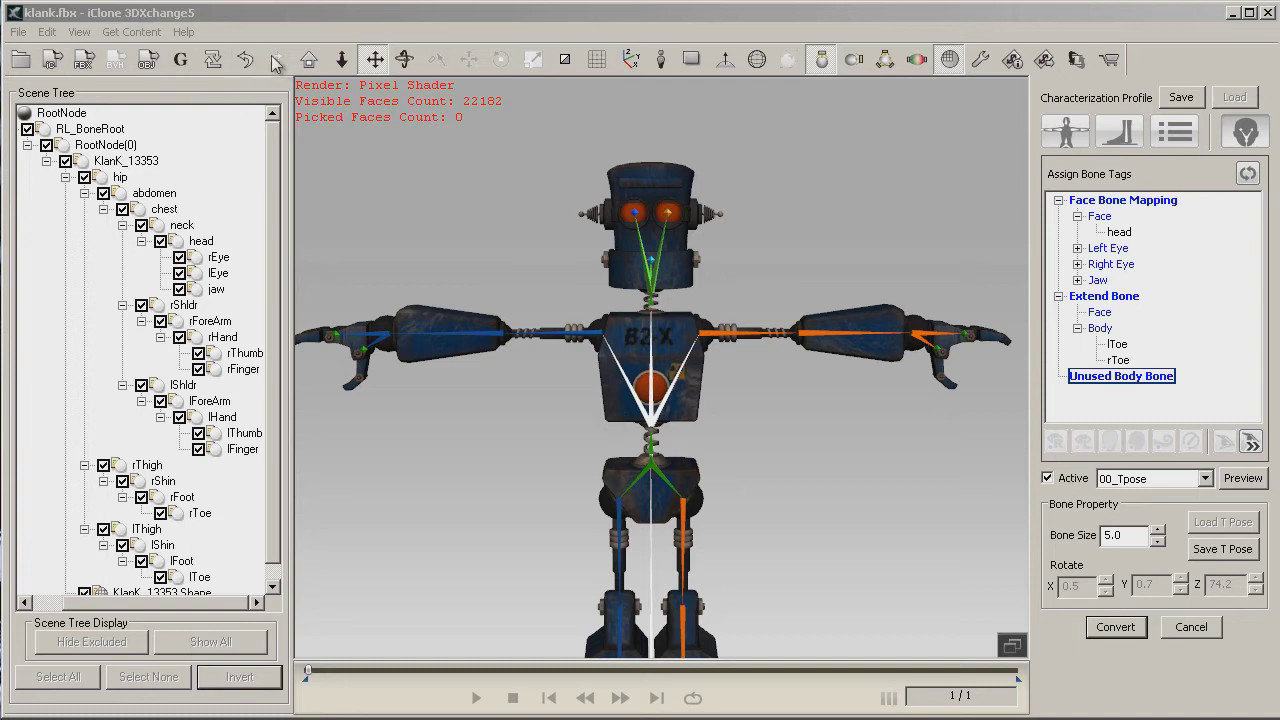
Preview the 11_Basic Walk motion on the robot with the whole body in view, and stop the playback.
click(380, 64)
right_drag(645, 440, 643, 372)
scroll(640, 380, down, 5)
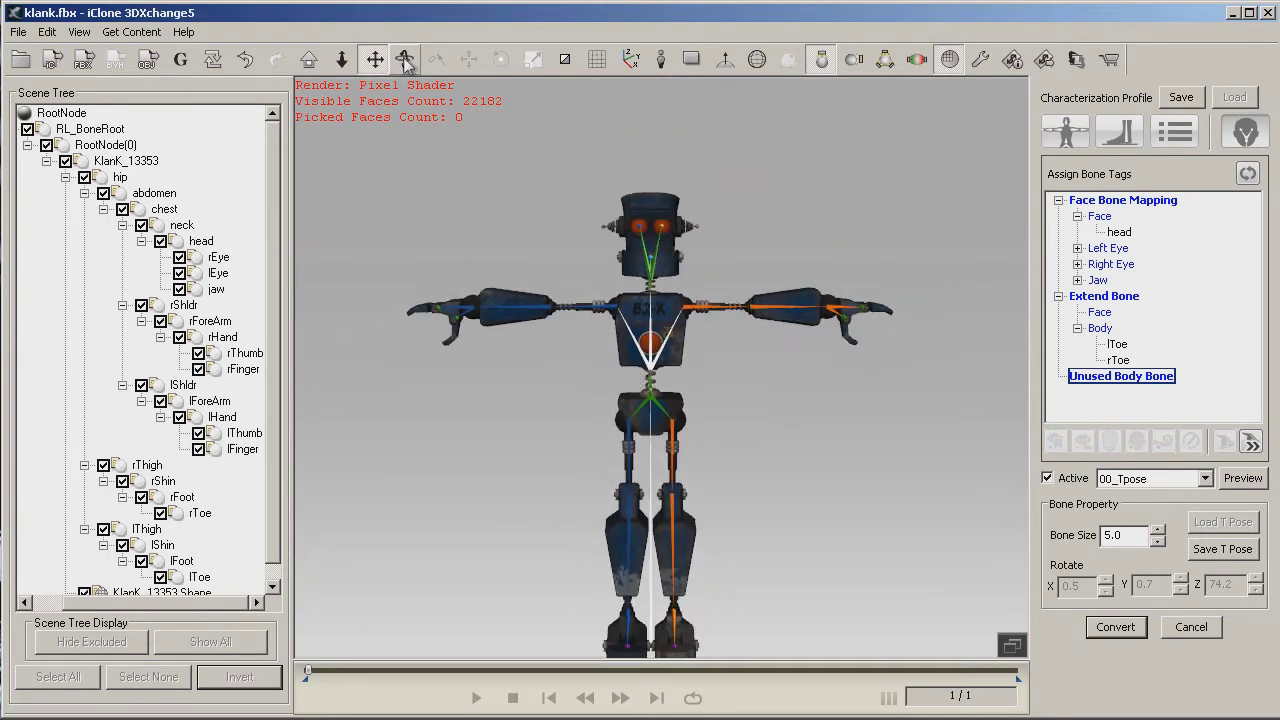
click(405, 60)
drag(662, 421, 420, 500)
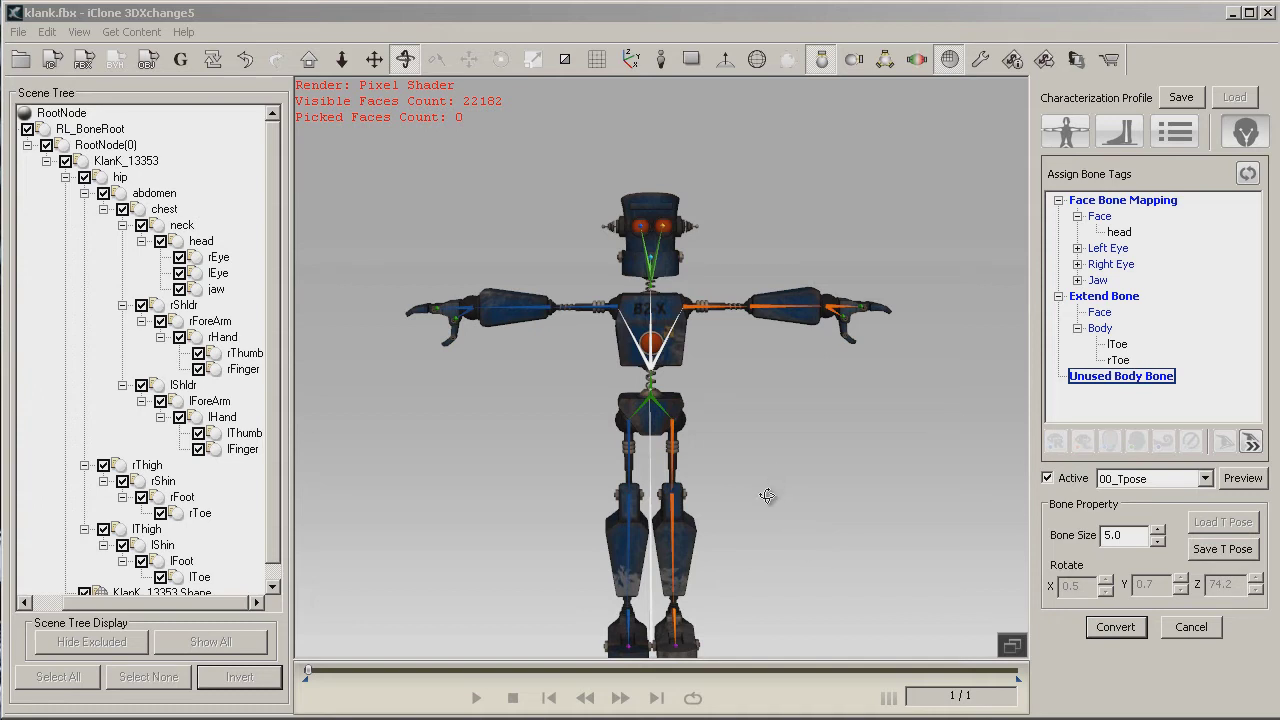
click(1206, 479)
click(1150, 636)
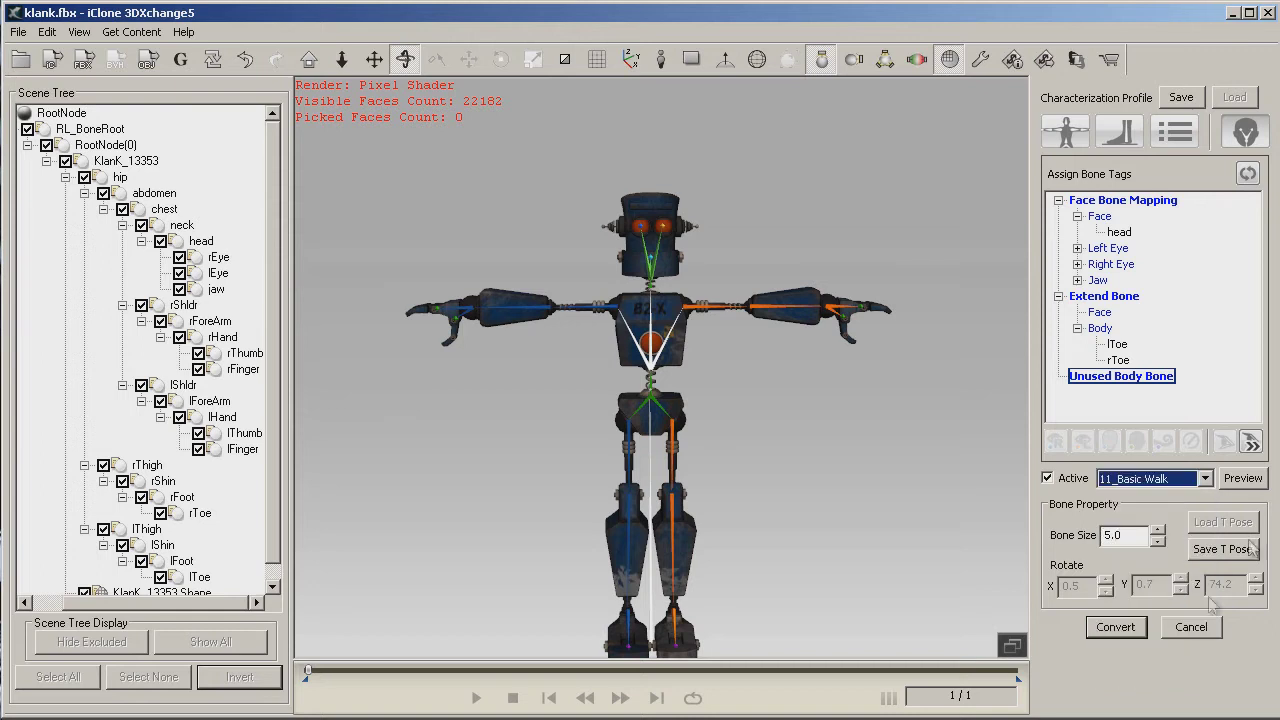
click(1252, 480)
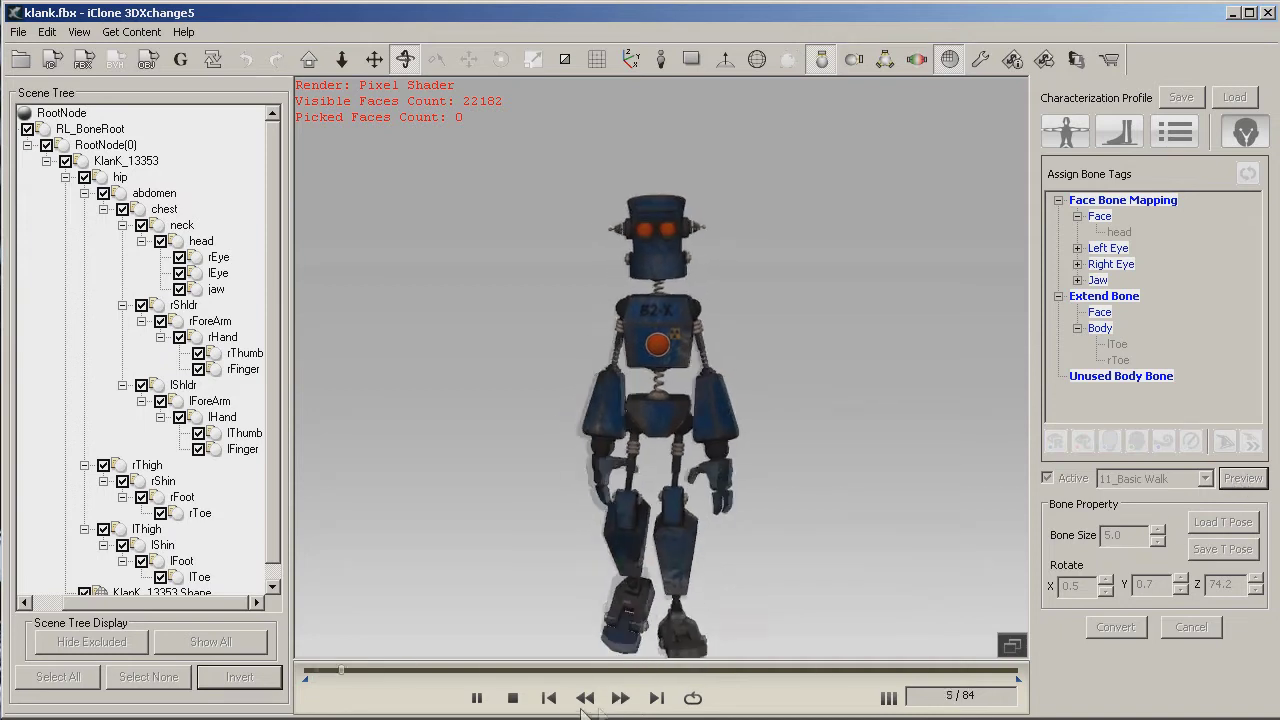
click(512, 698)
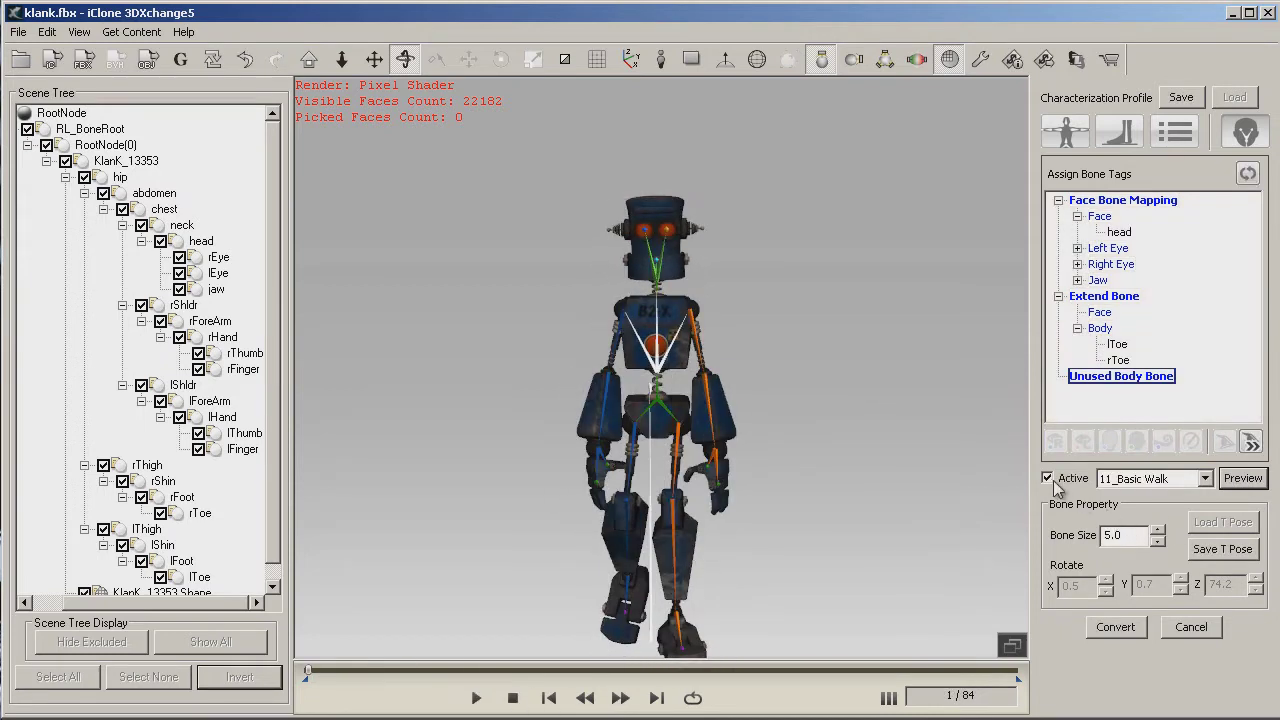
Return the robot to the 00_Tpose motion and deactivate the characterization.
click(1206, 479)
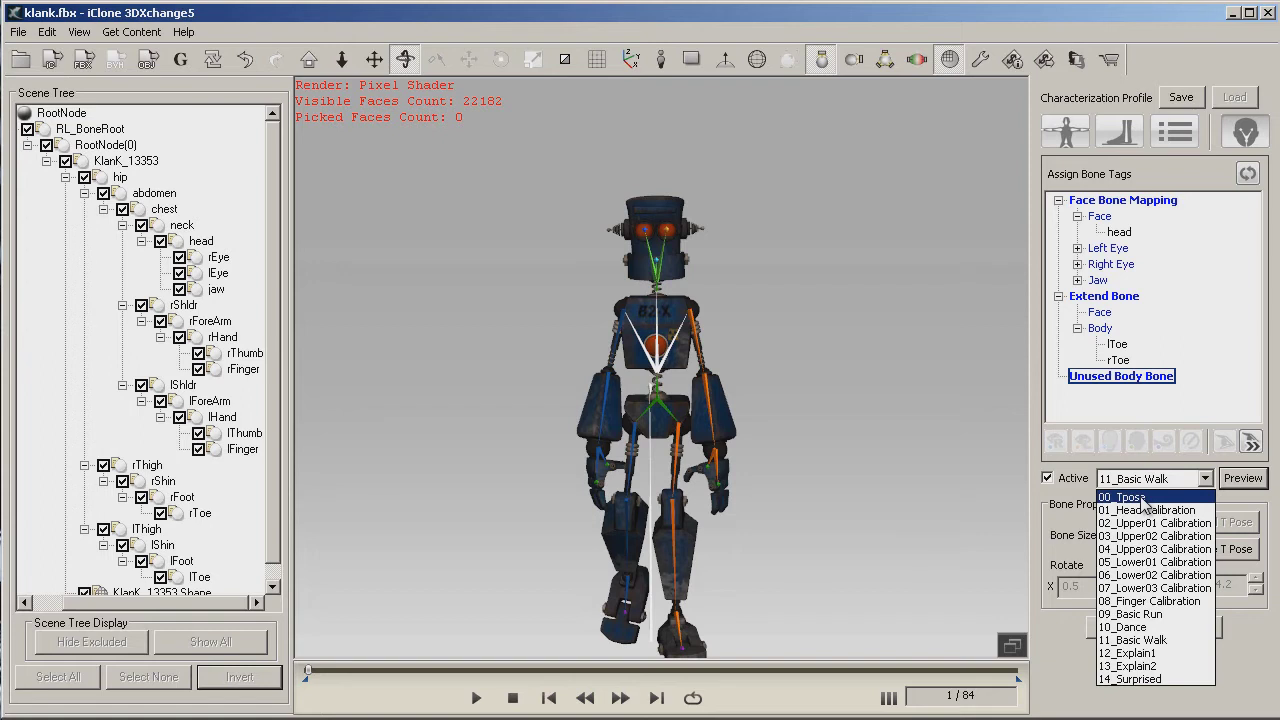
click(1143, 498)
click(1240, 479)
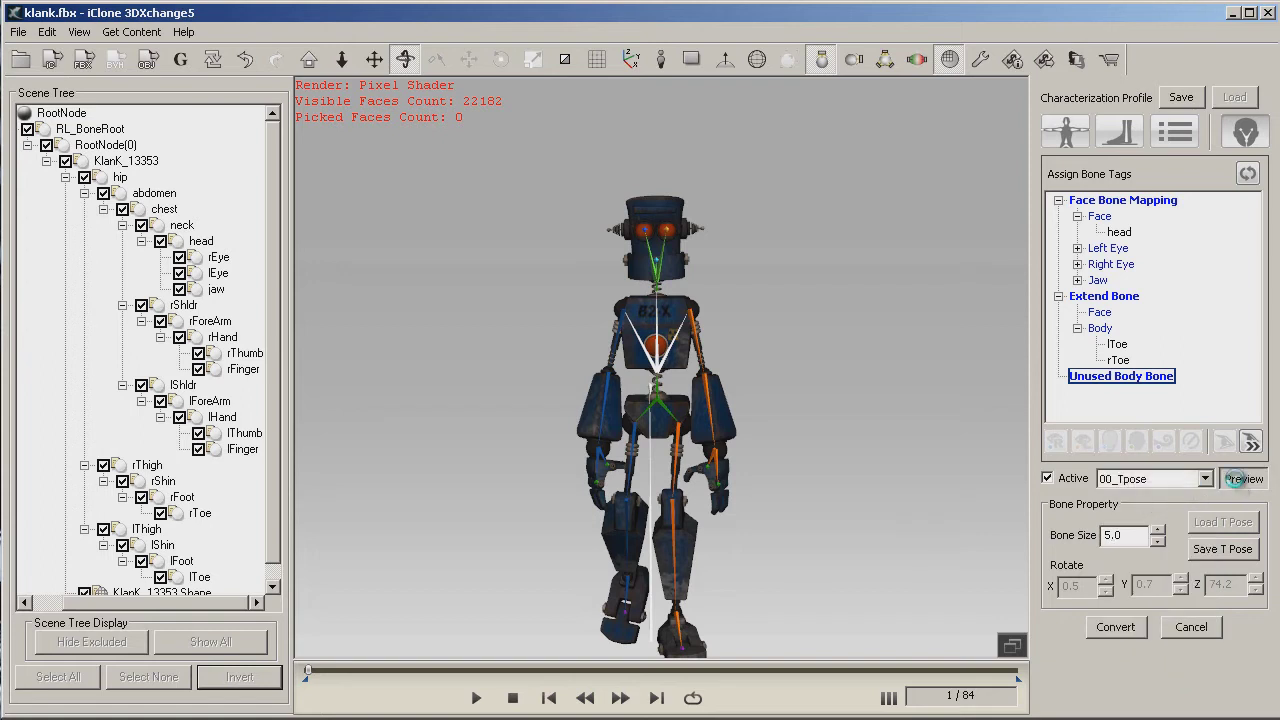
click(1048, 479)
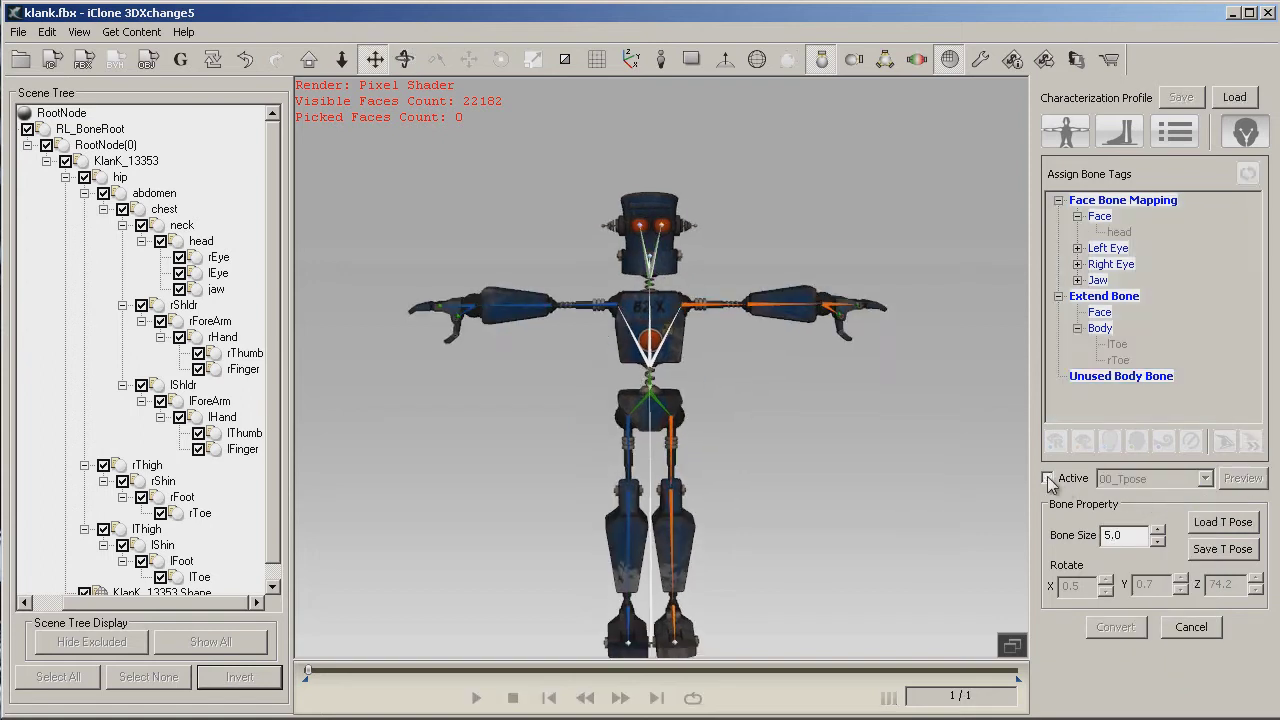
Rotate the lShldr and rShldr bones by about 8 degrees each to raise both arms slightly above horizontal.
click(698, 304)
click(502, 59)
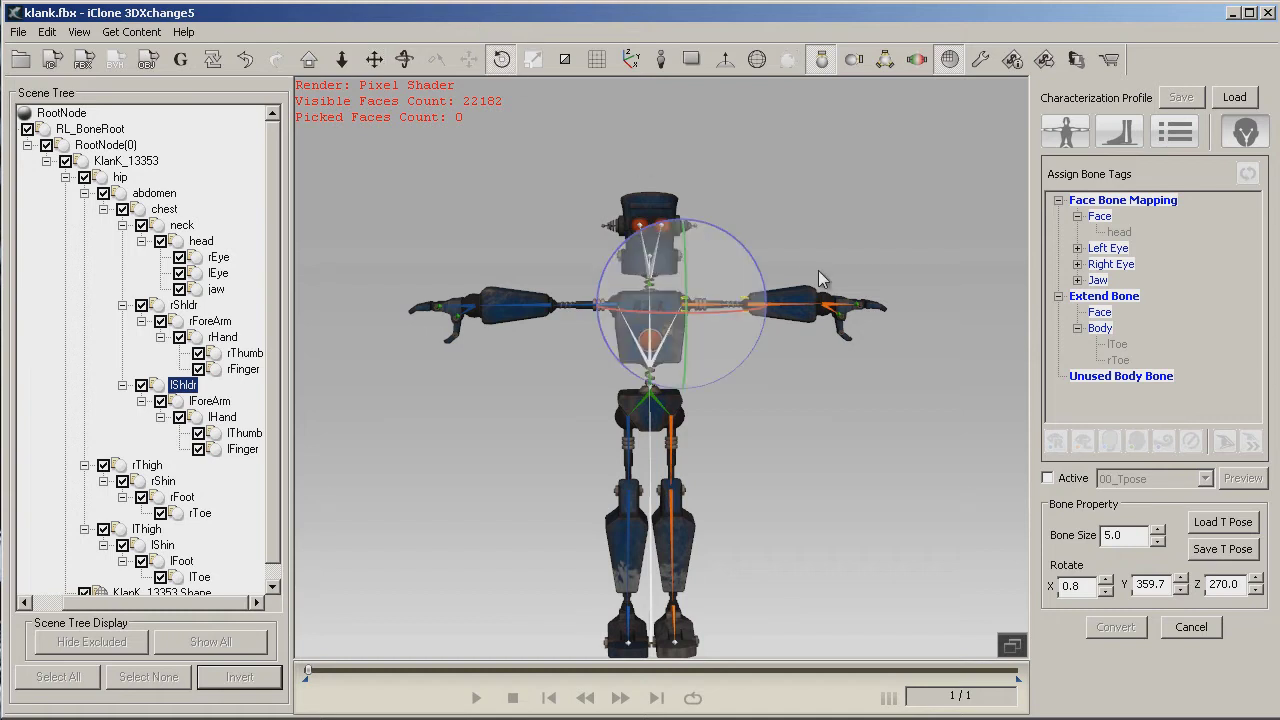
drag(755, 262, 757, 264)
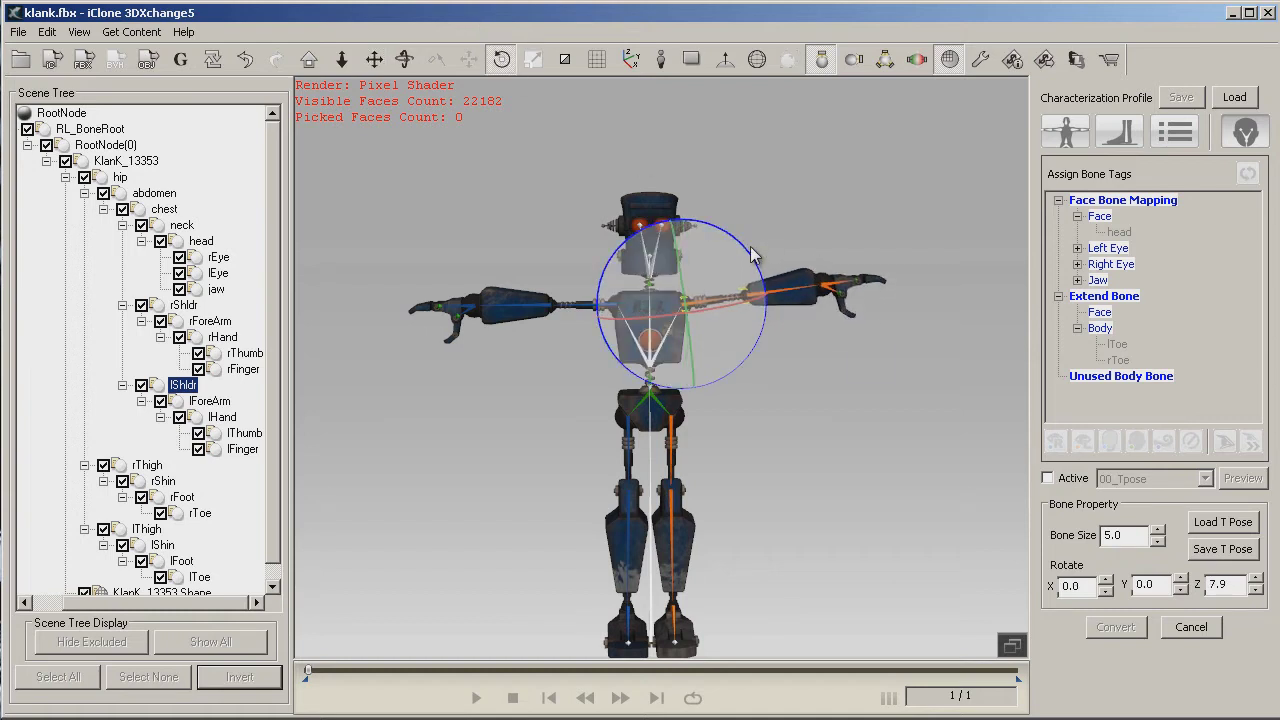
click(612, 312)
drag(675, 252, 680, 257)
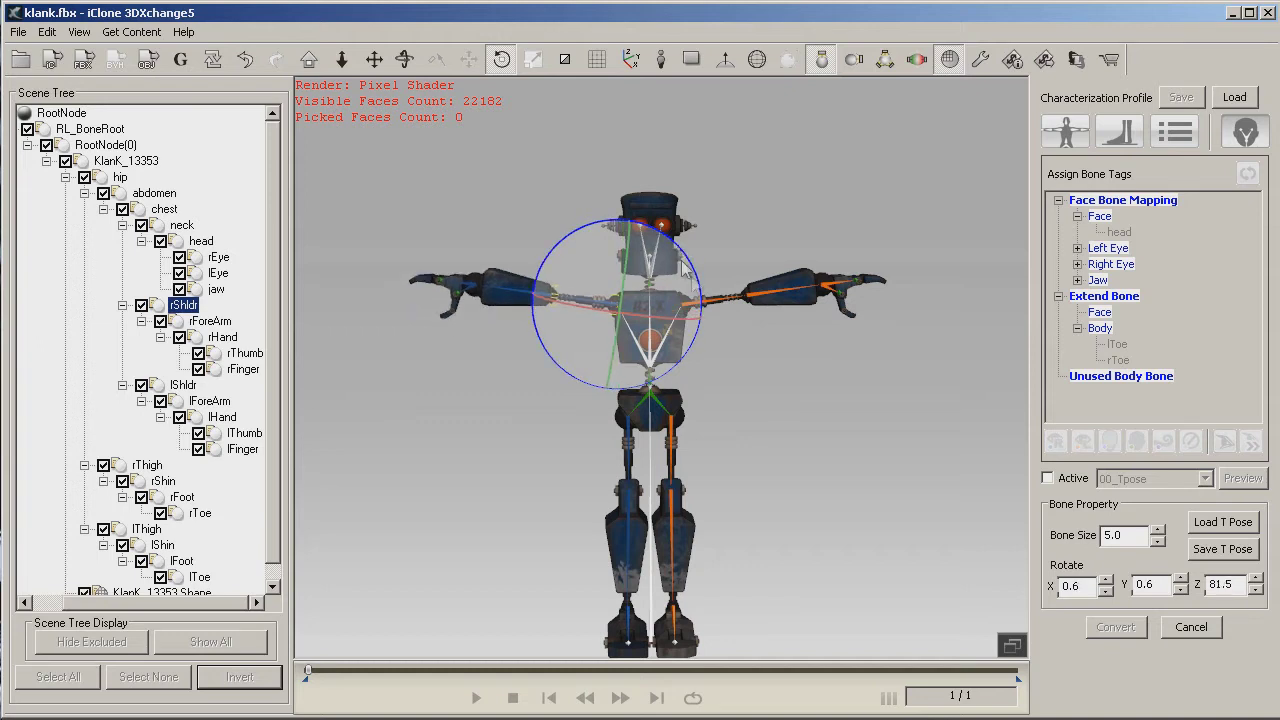
Reactivate the characterization and preview the adjusted arms with the 11_Basic Walk motion.
click(1048, 478)
click(1205, 478)
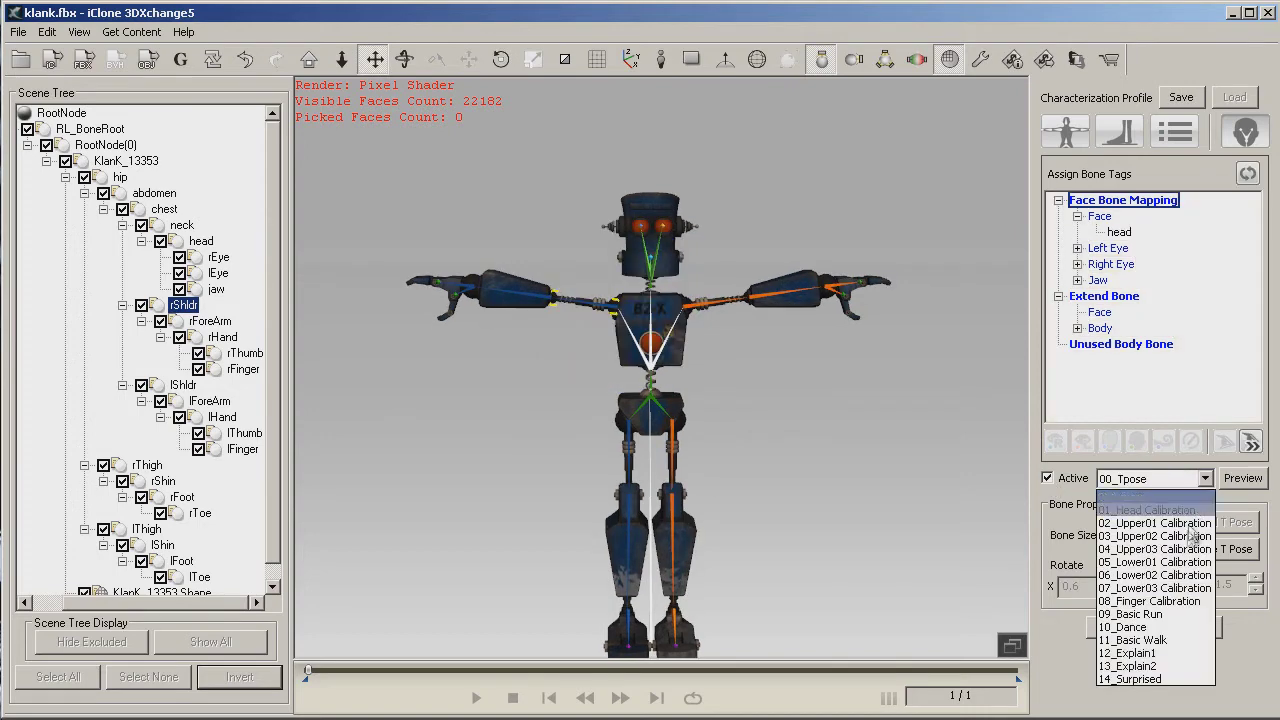
click(1165, 614)
click(1205, 478)
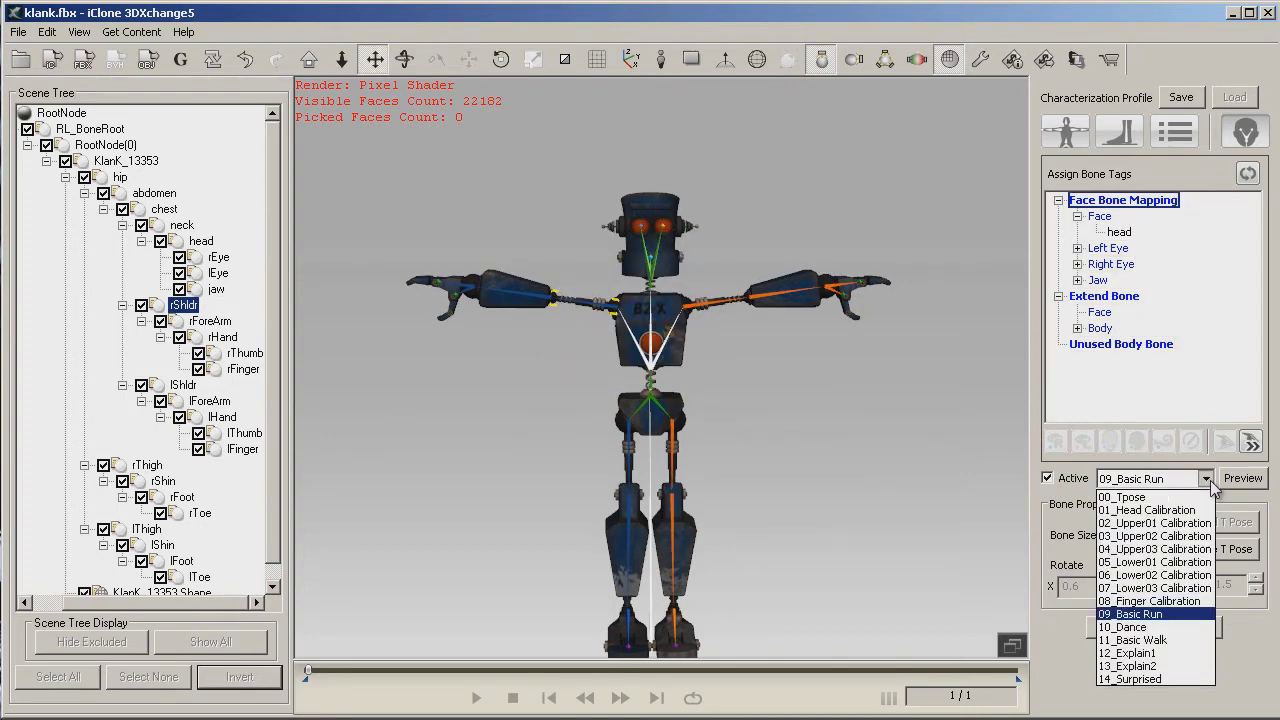
click(1190, 640)
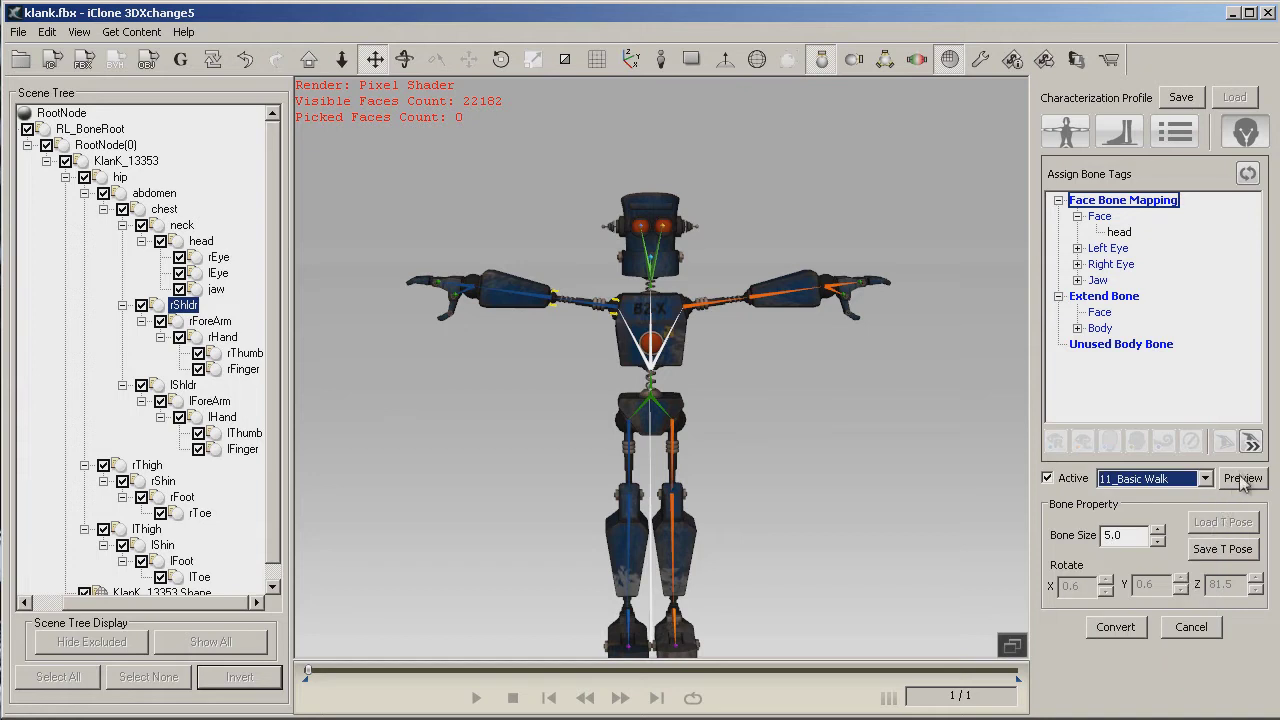
click(1242, 479)
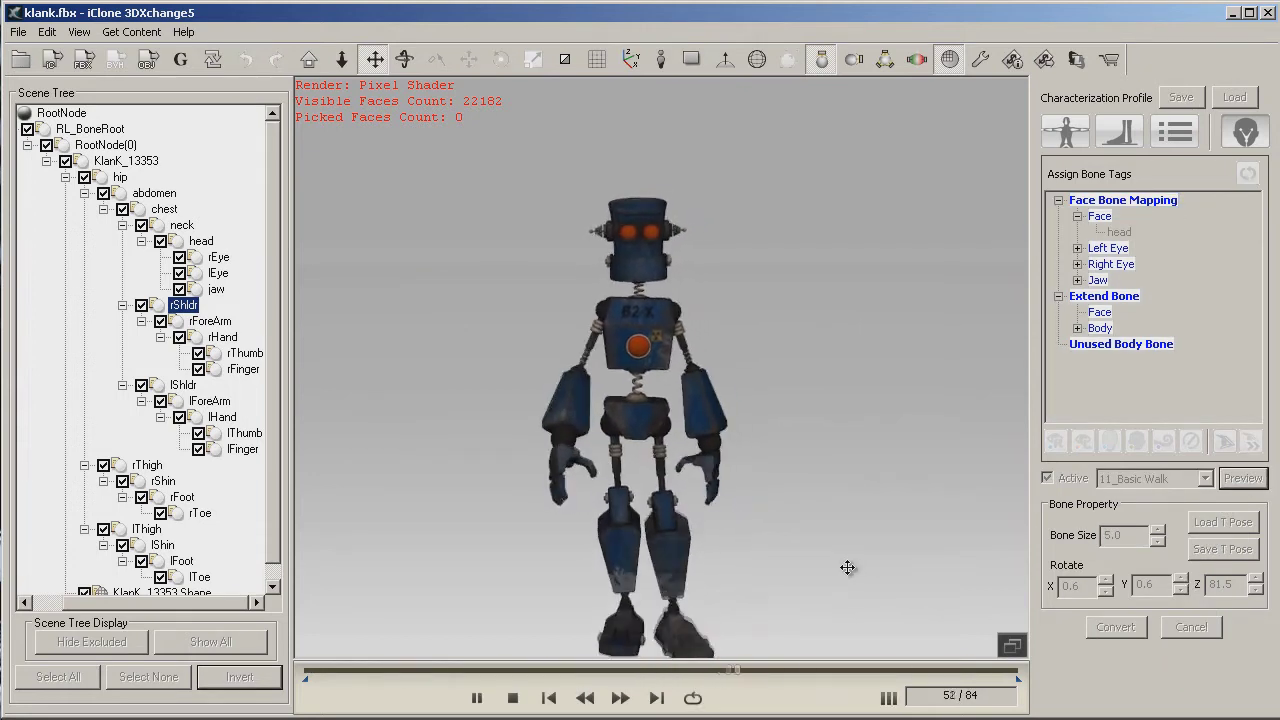
click(513, 698)
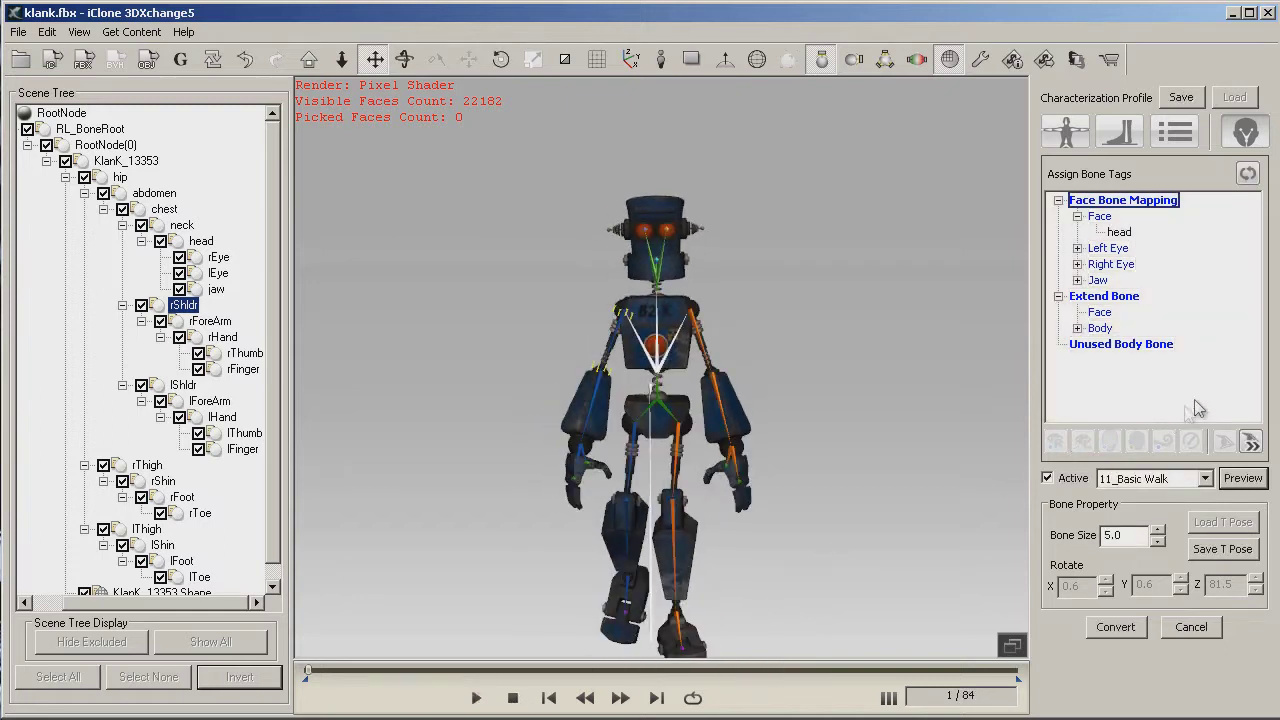
Preview the 07_Lower03 Calibration and 01_Head Calibration motions on the robot, stopping each playback.
click(1205, 478)
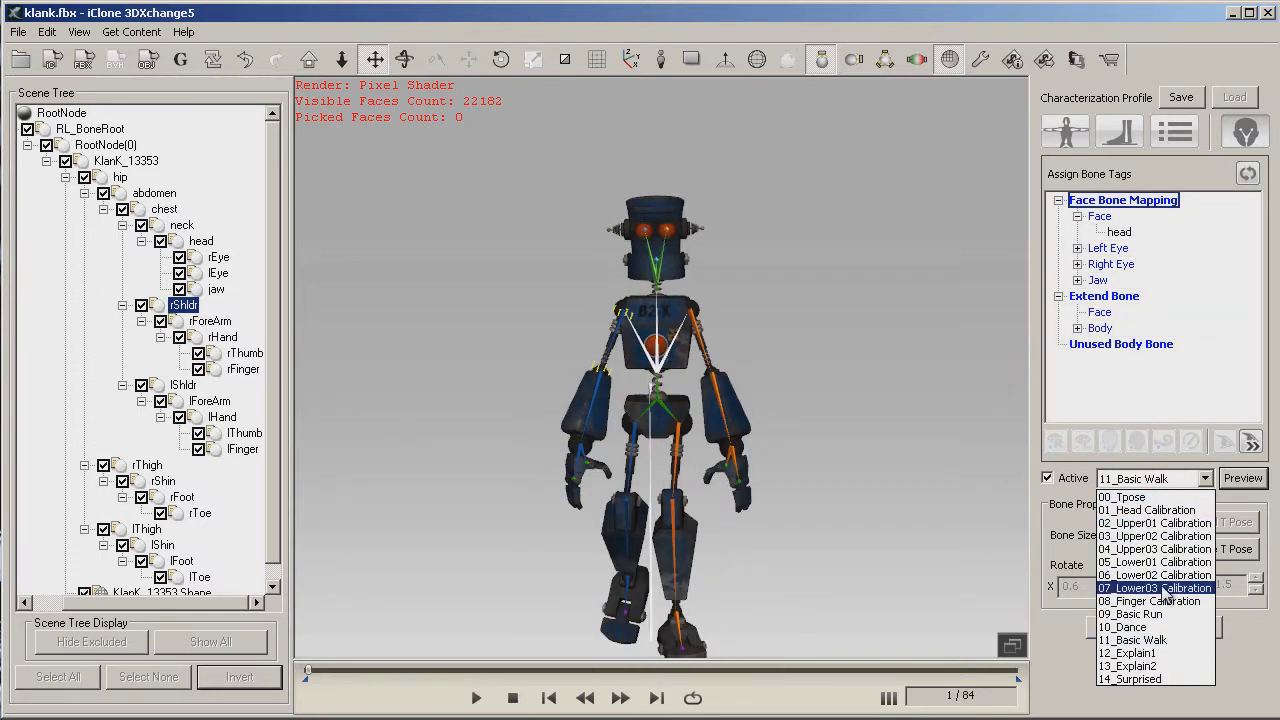
click(1160, 588)
click(1243, 478)
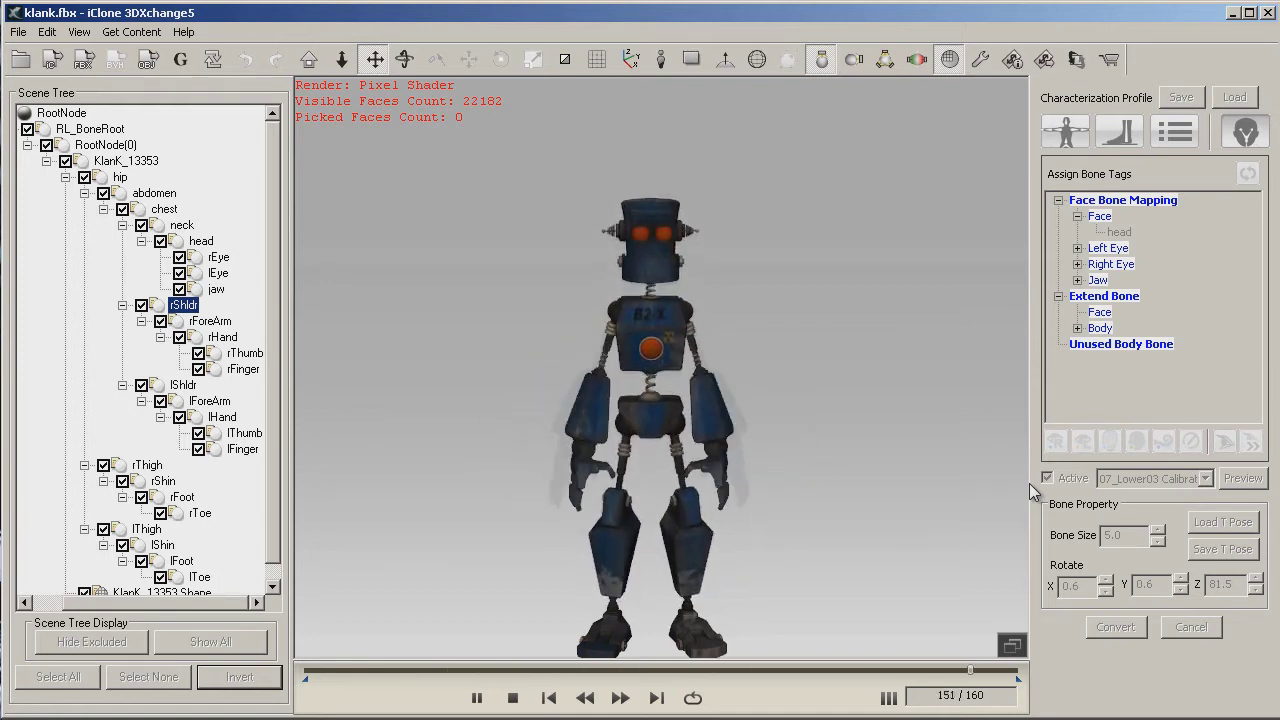
click(514, 698)
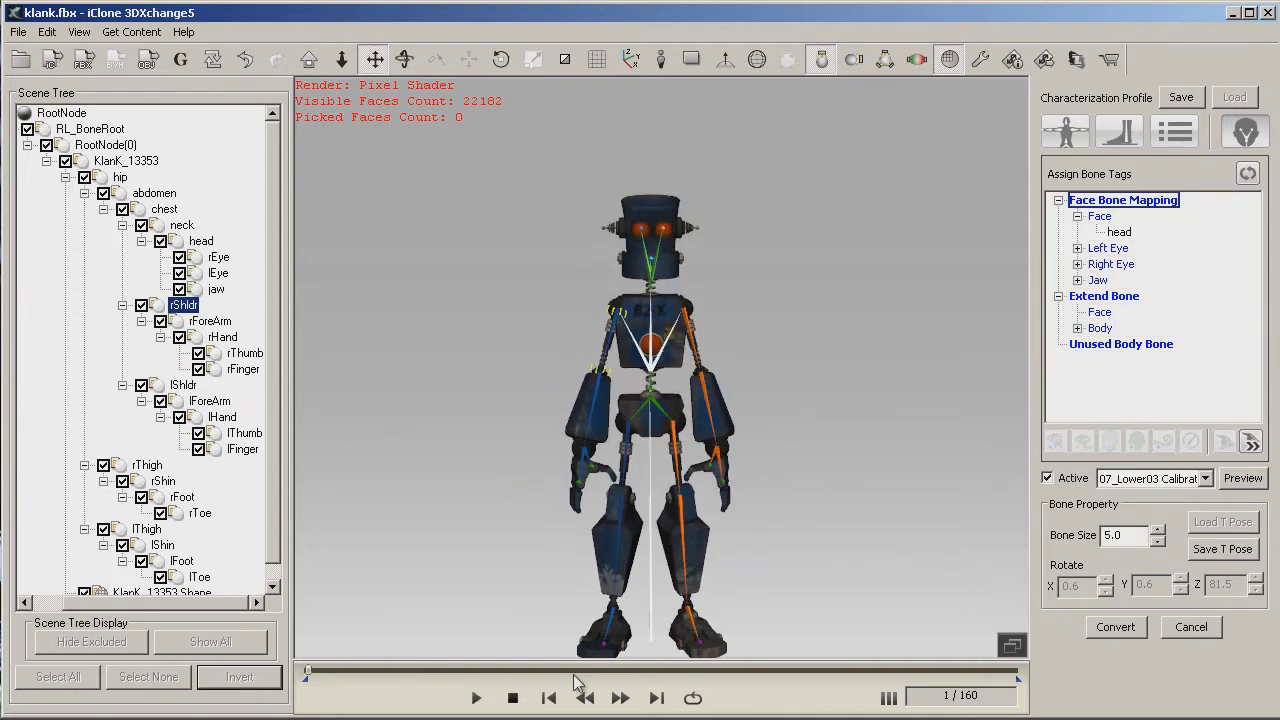
click(1206, 480)
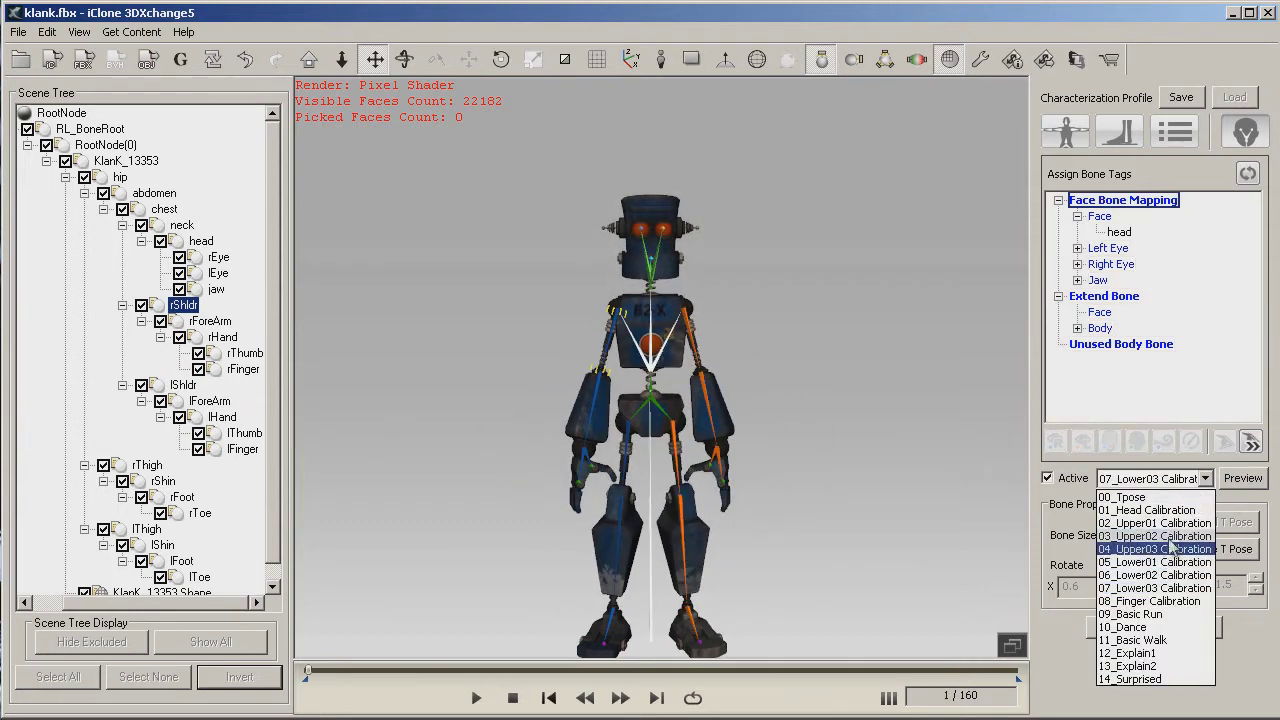
click(1176, 512)
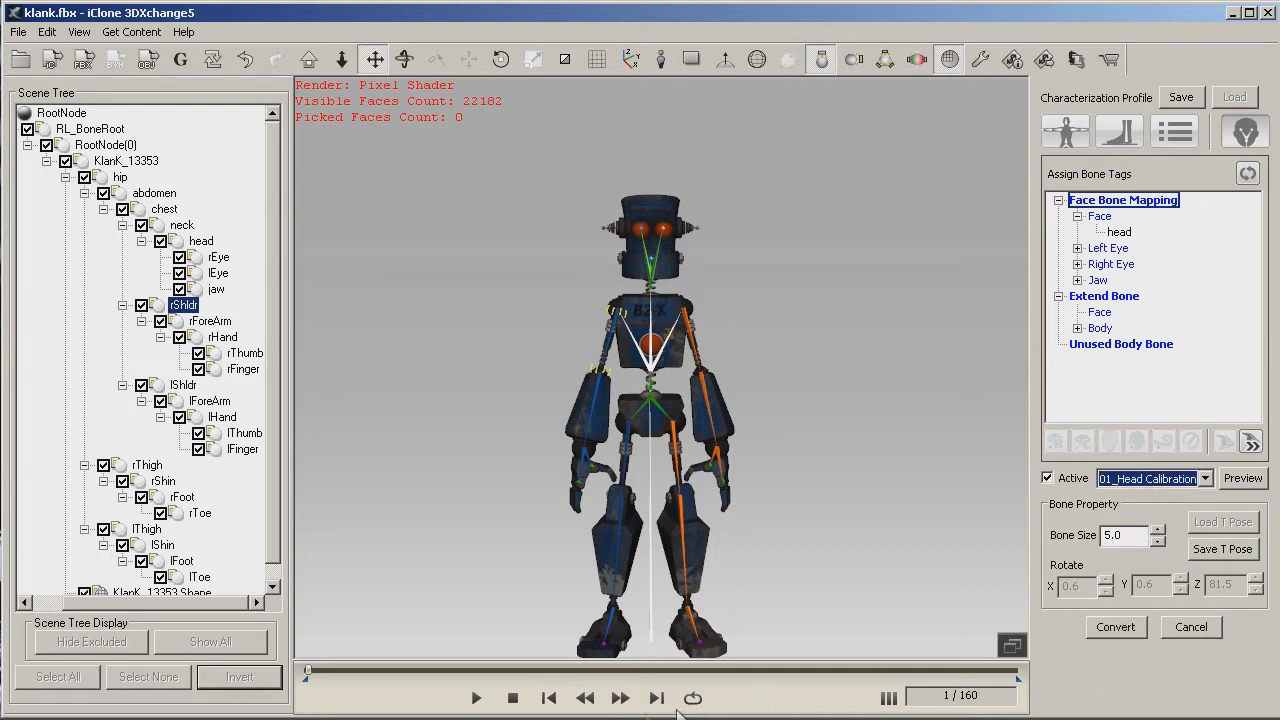
click(1243, 479)
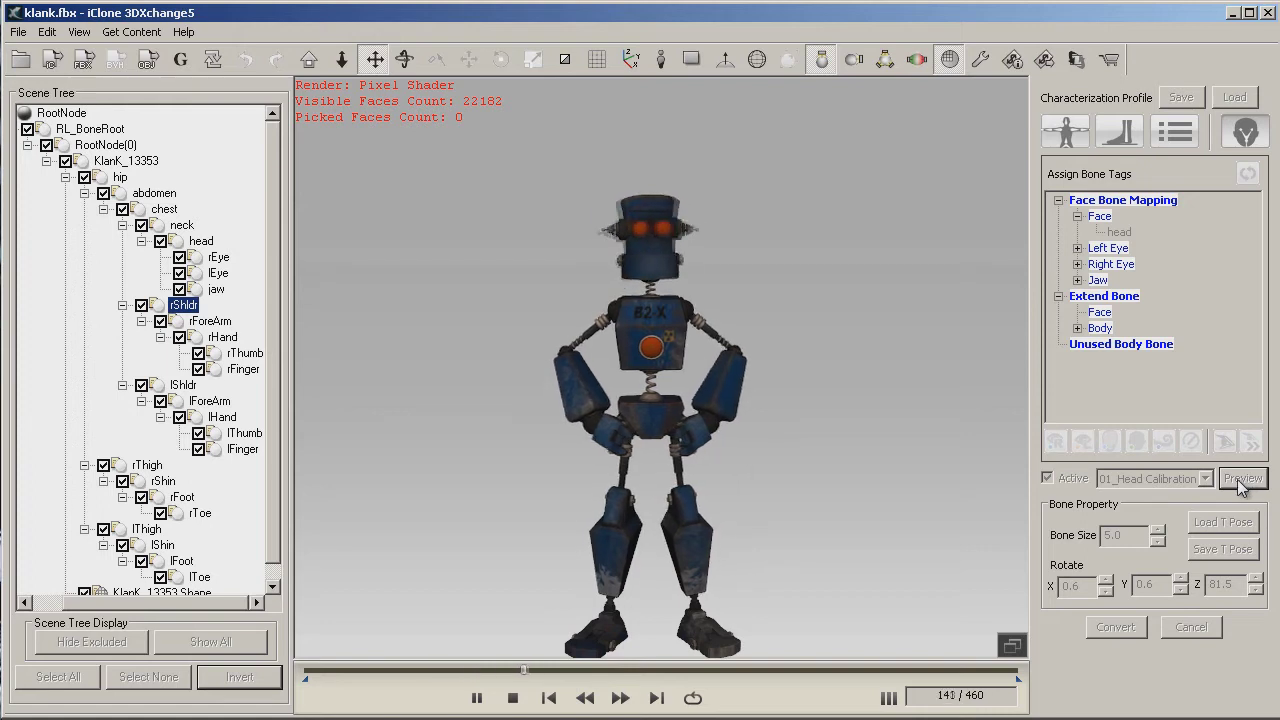
click(513, 698)
Preview the 08_Finger Calibration motion on the robot and stop the playback.
click(1205, 478)
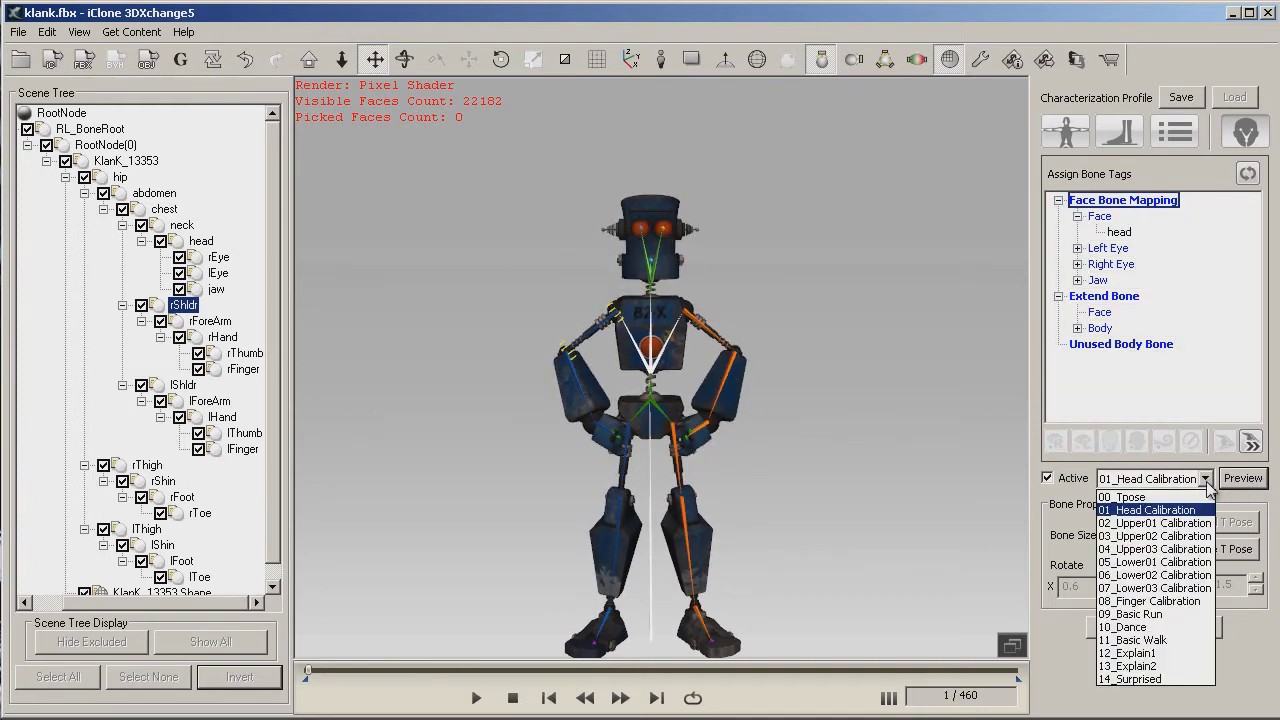
click(1145, 602)
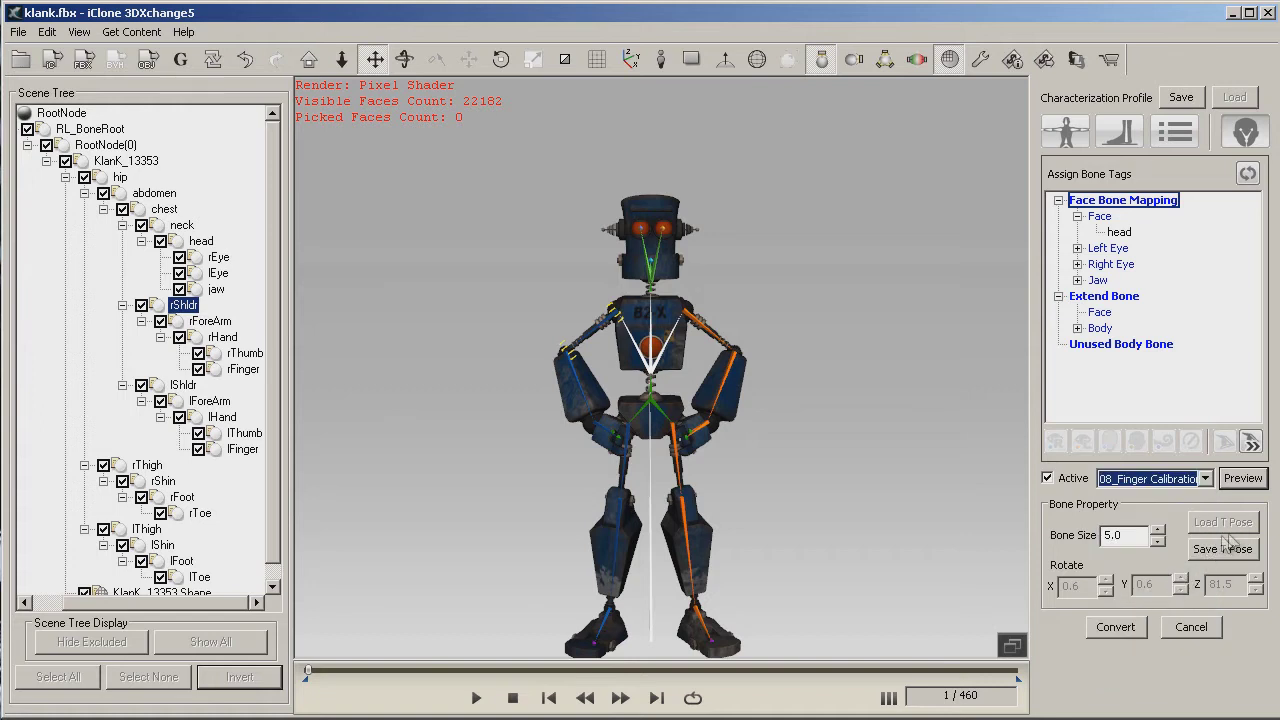
click(1242, 478)
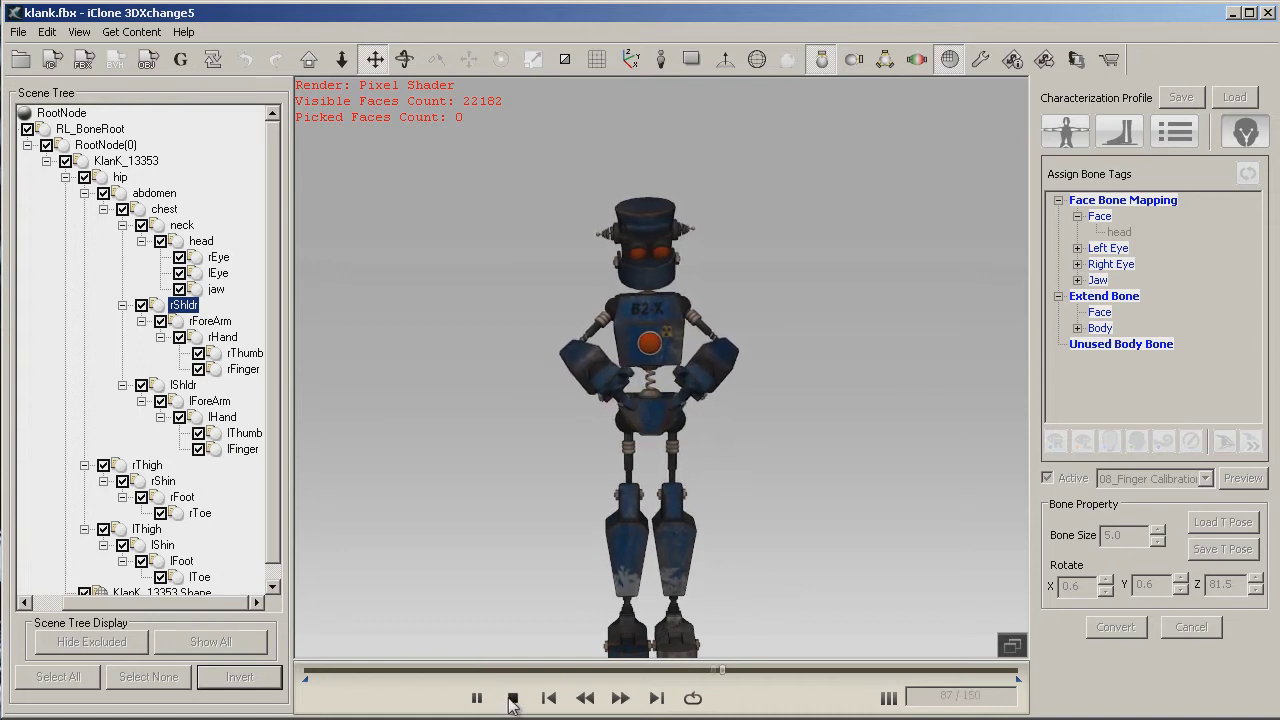
click(513, 699)
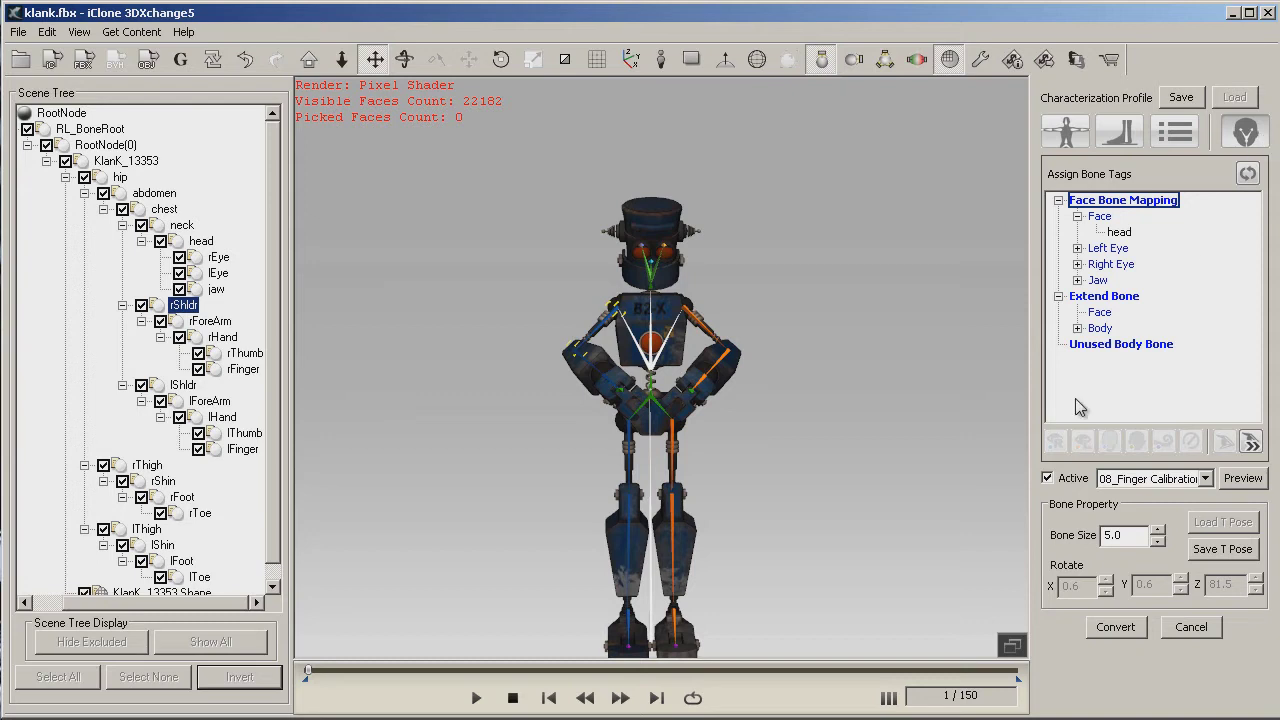
Expand the Left Eye, Right Eye and Jaw entries of the face bone mapping to check their assigned bones.
click(1078, 248)
click(1078, 280)
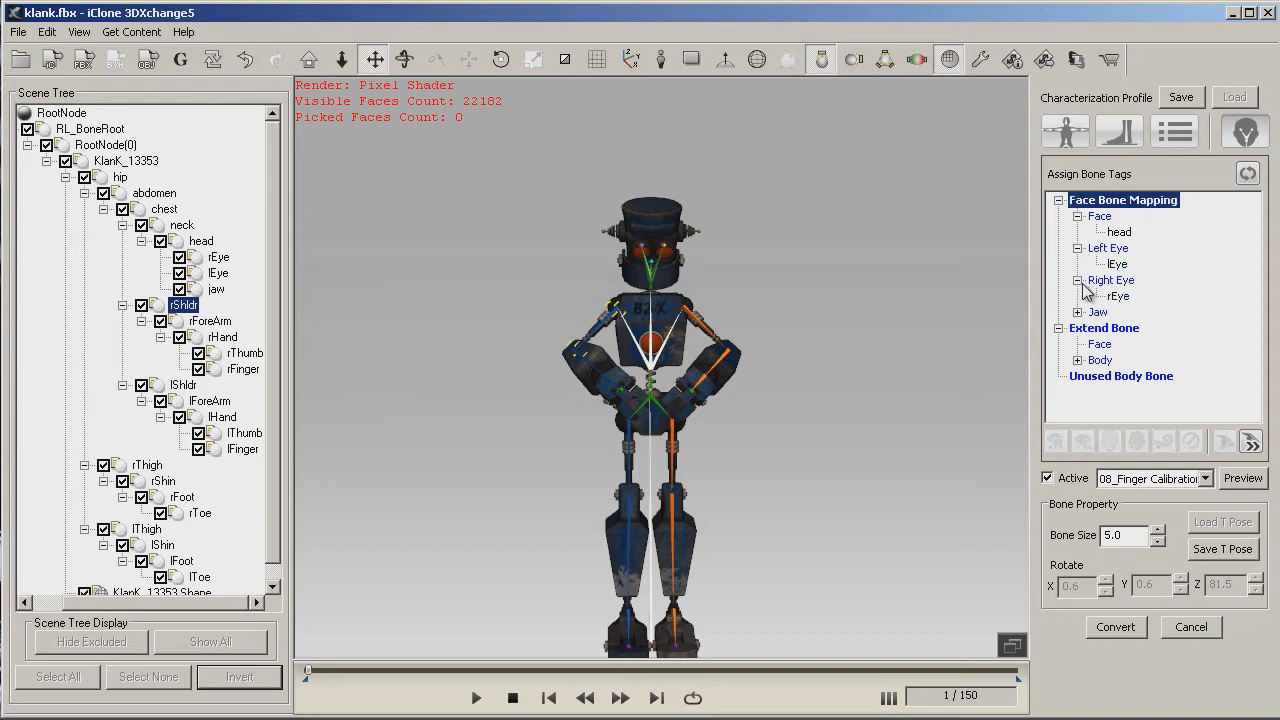
click(1078, 312)
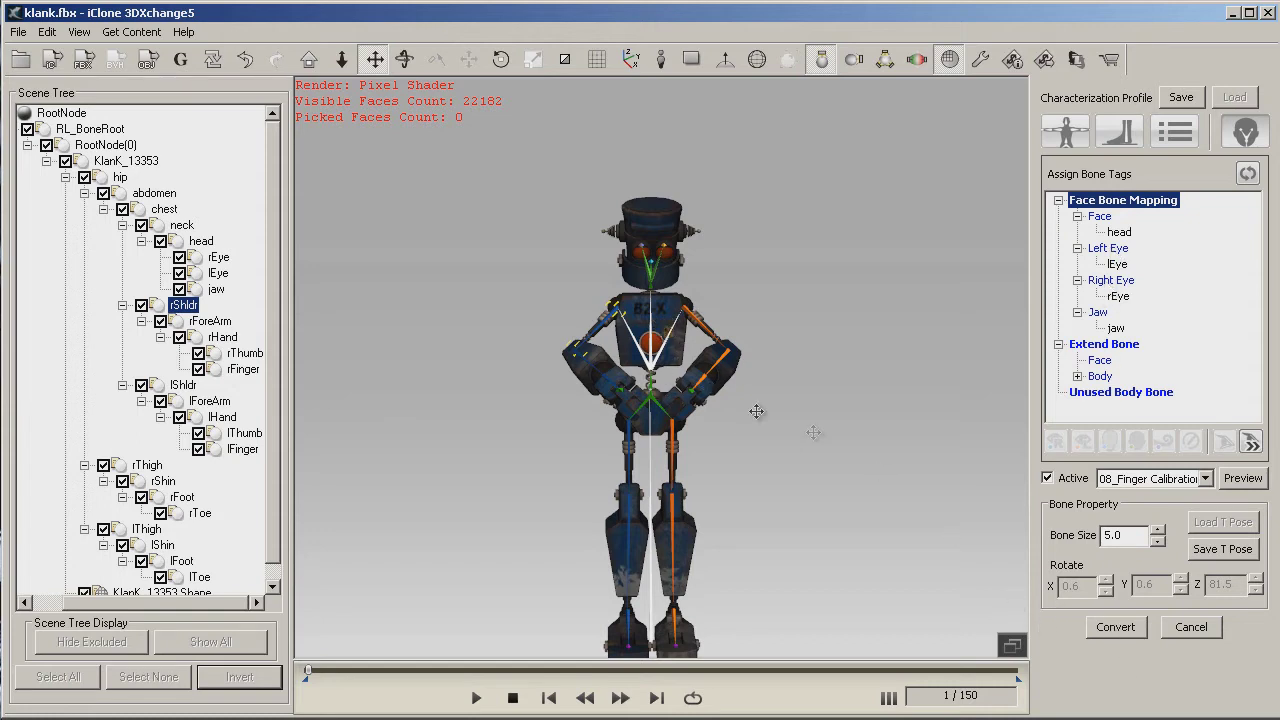
Return the robot to the 00_Tpose preview and convert it to a non-standard character.
click(1195, 478)
click(1170, 496)
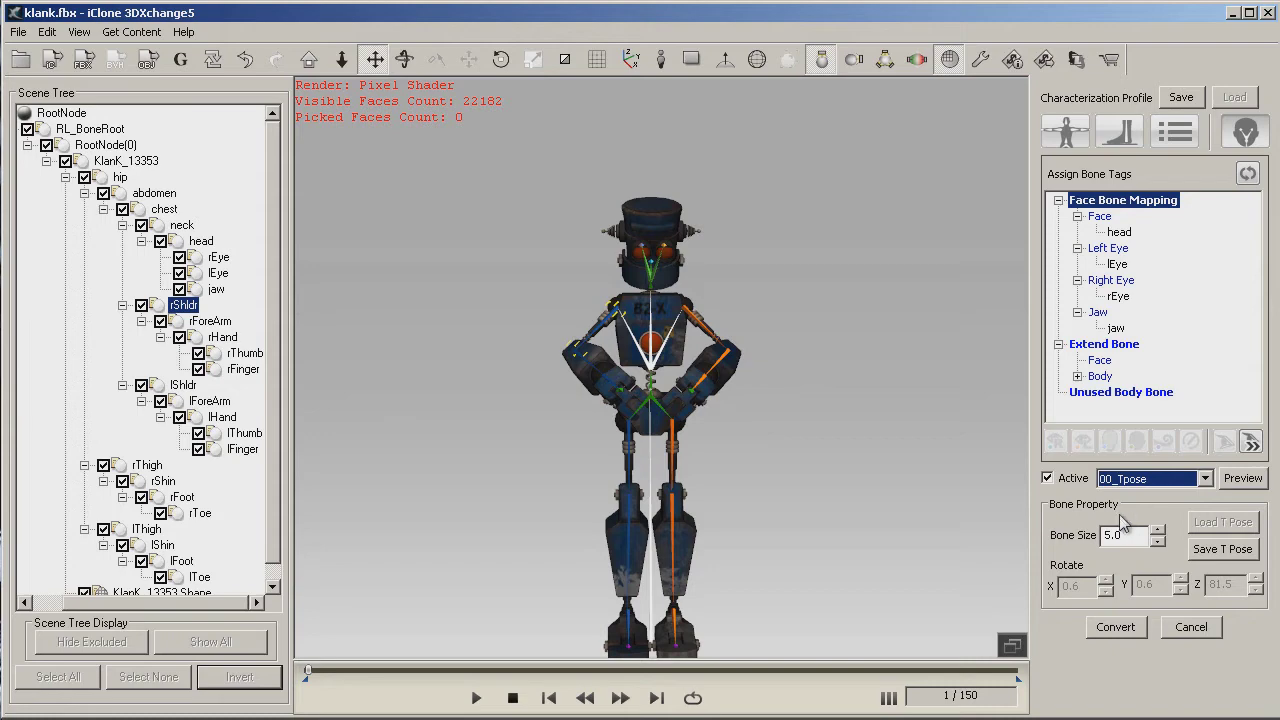
click(1242, 480)
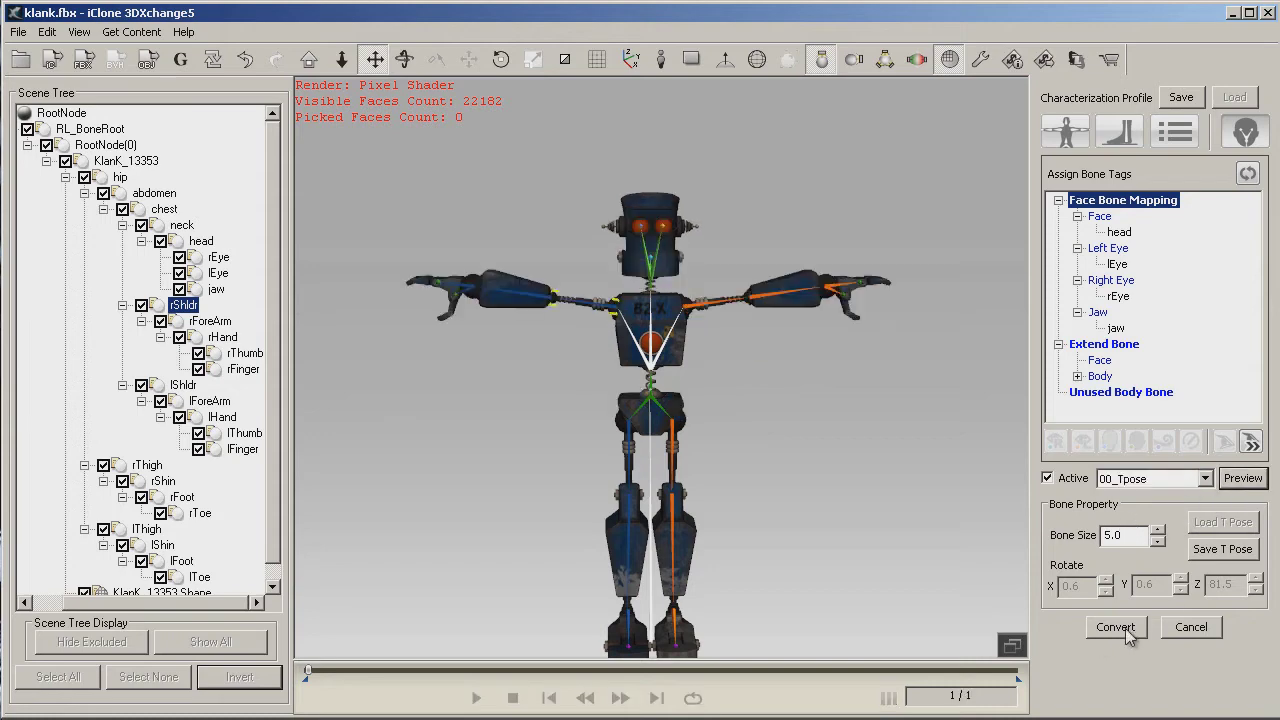
click(1113, 627)
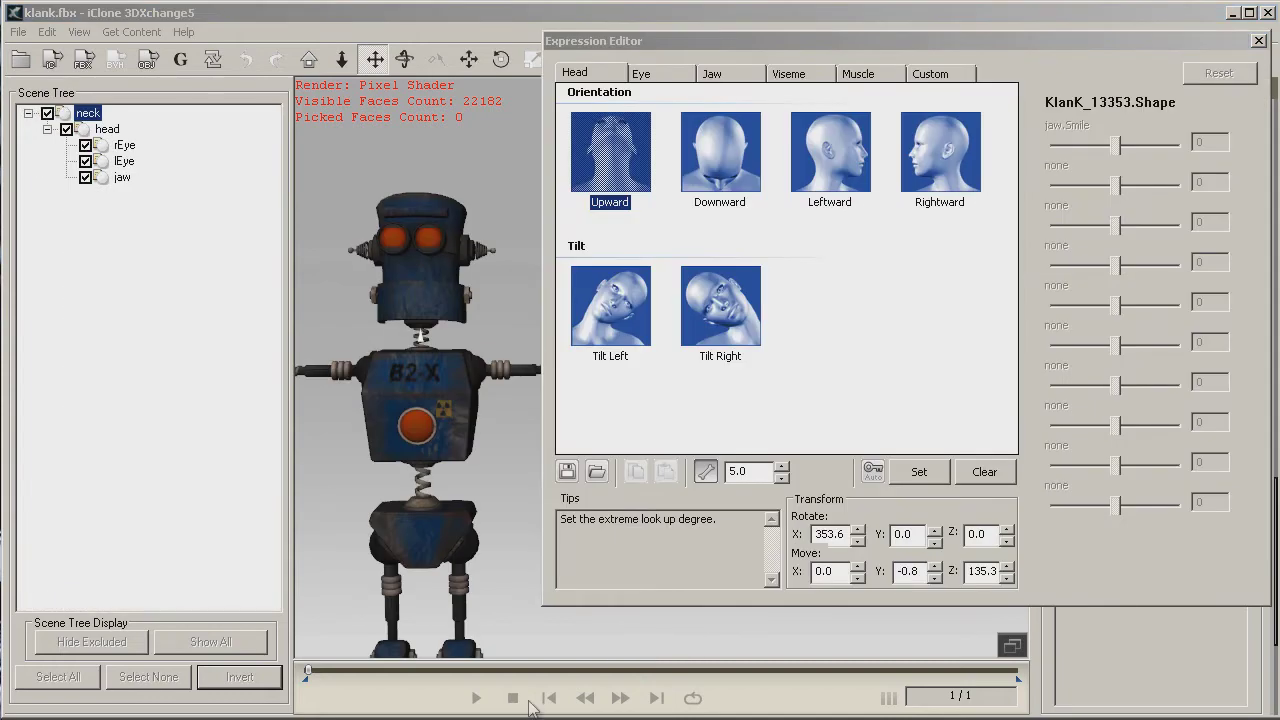
Check the default head orientation and tilt poses in the Expression Editor.
click(724, 174)
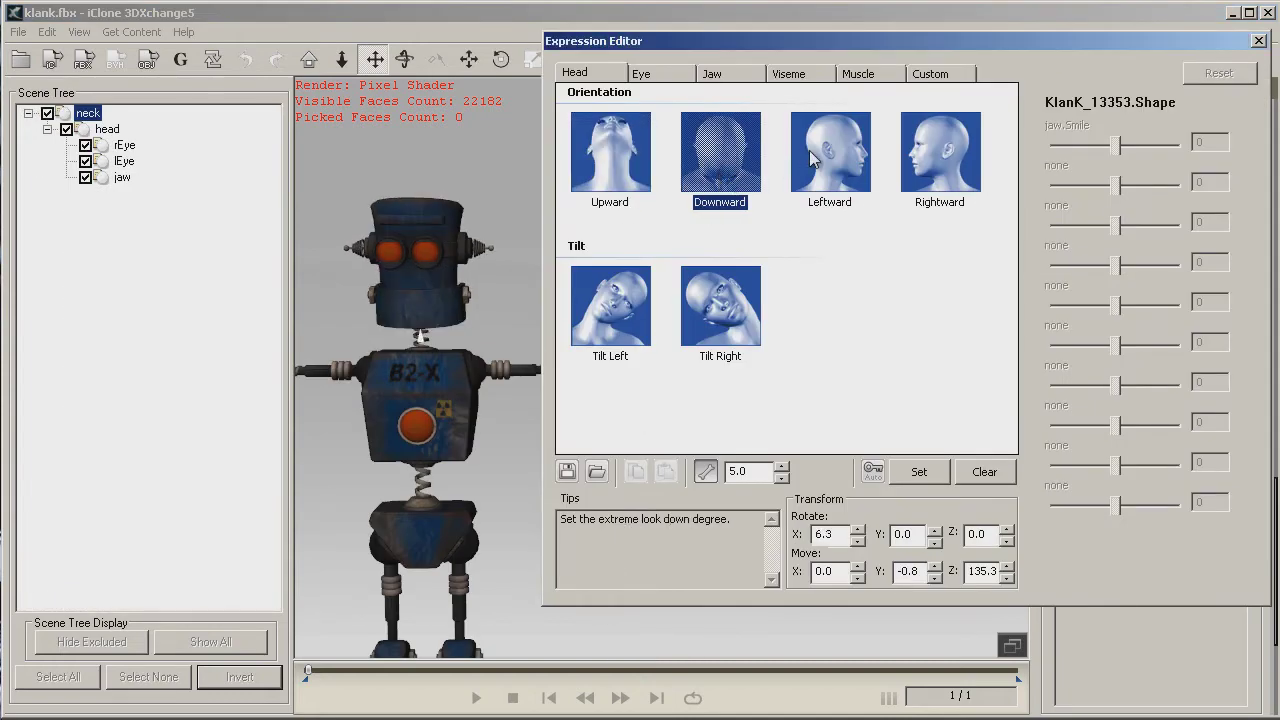
click(812, 160)
click(925, 178)
click(635, 162)
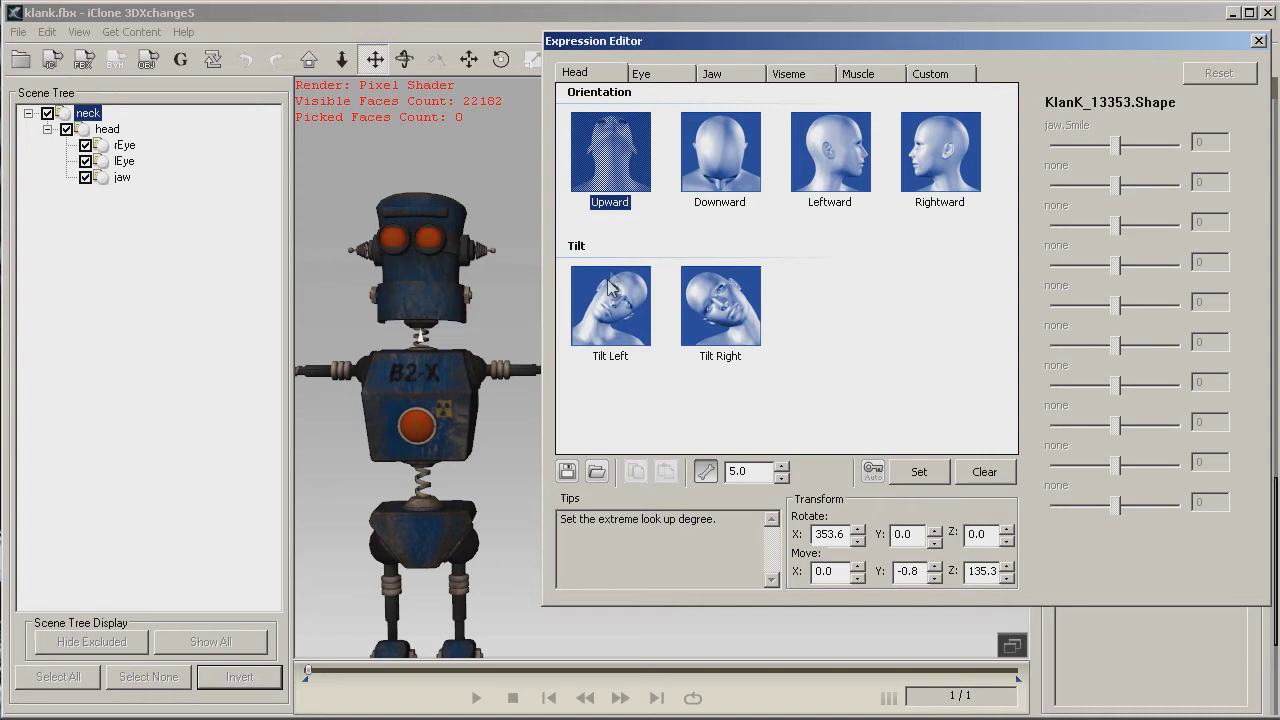
click(610, 285)
click(691, 277)
Rotate the neck and set the extreme head poses: Upward at about 336.6° X and Downward at about 32.3° X.
click(600, 180)
click(502, 59)
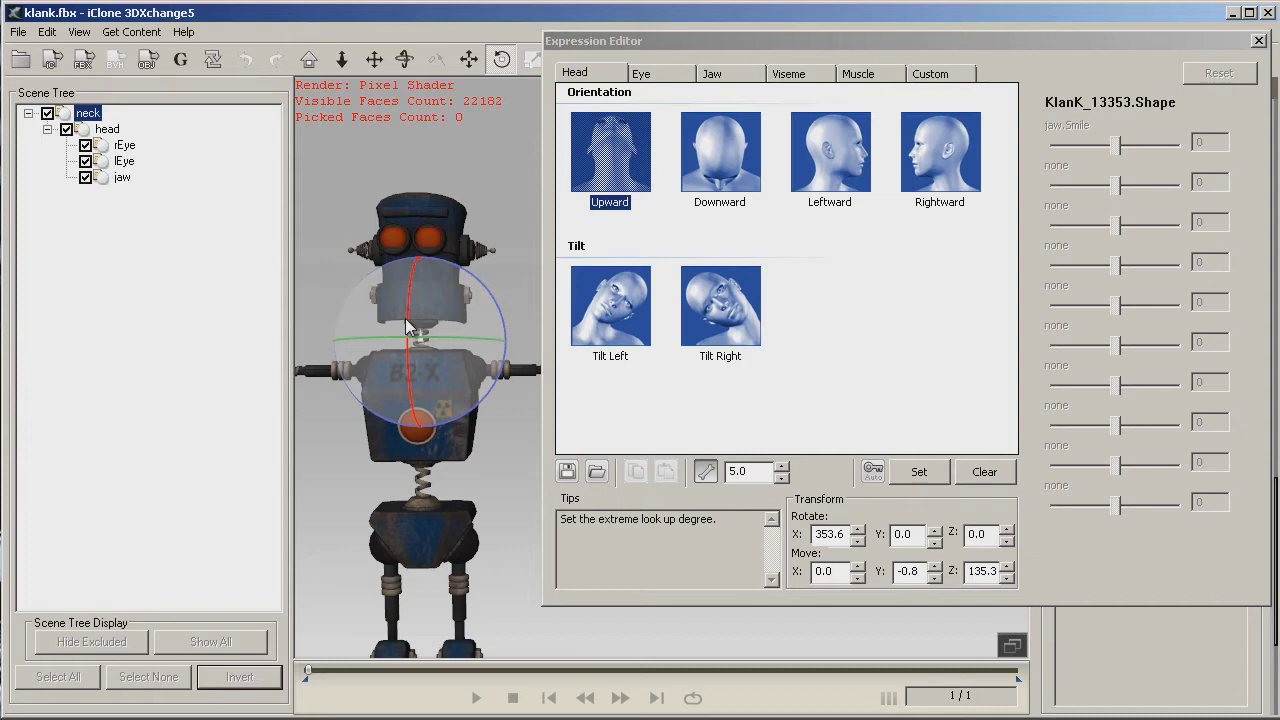
drag(406, 320, 408, 300)
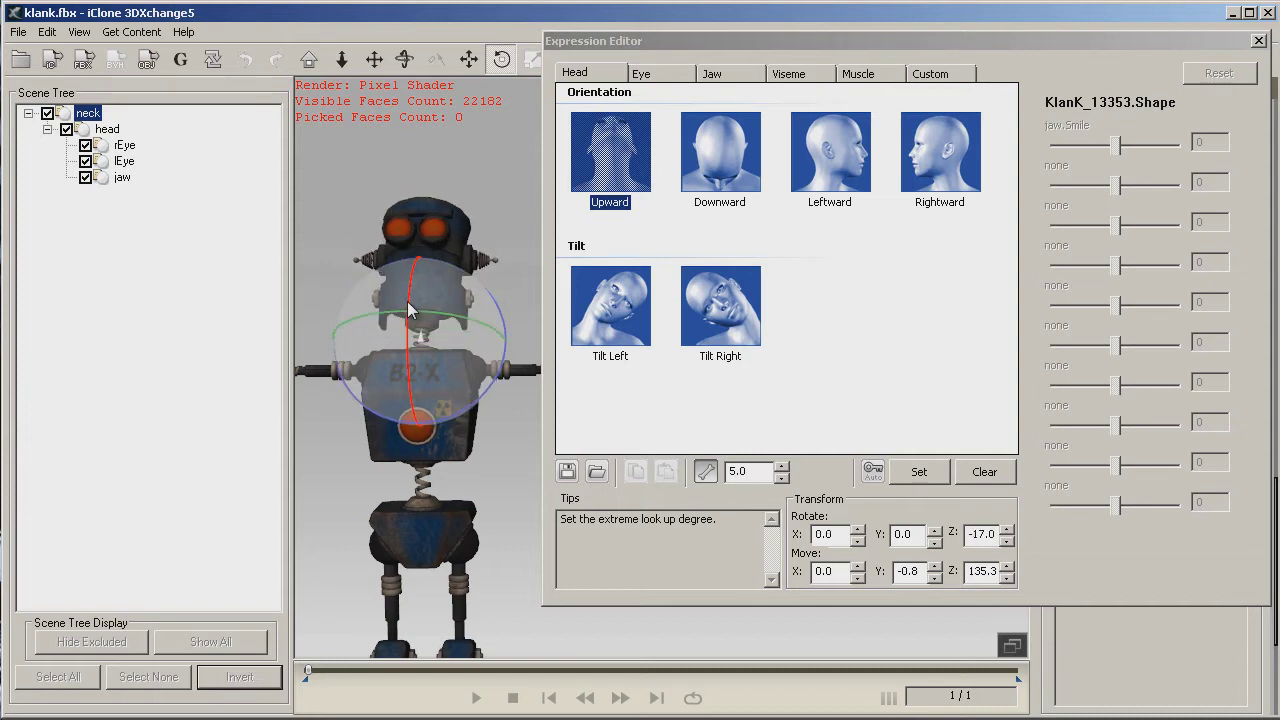
click(919, 472)
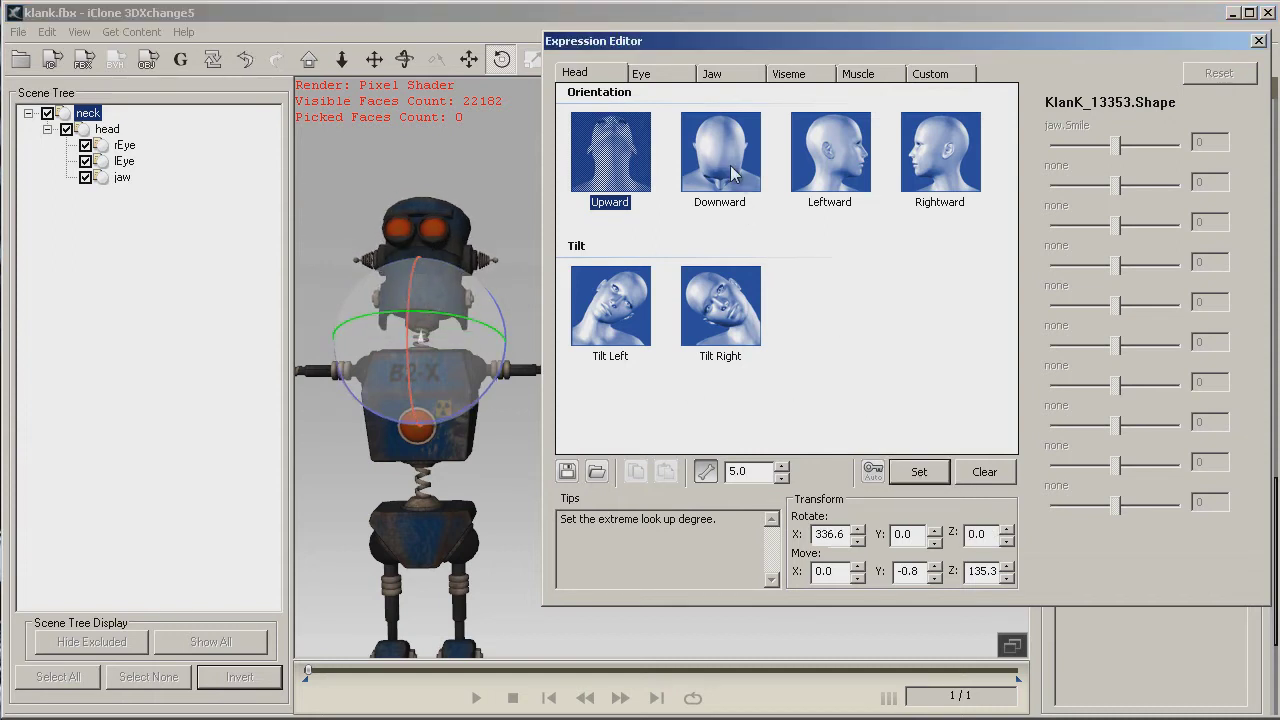
click(735, 174)
drag(415, 345, 408, 374)
click(919, 472)
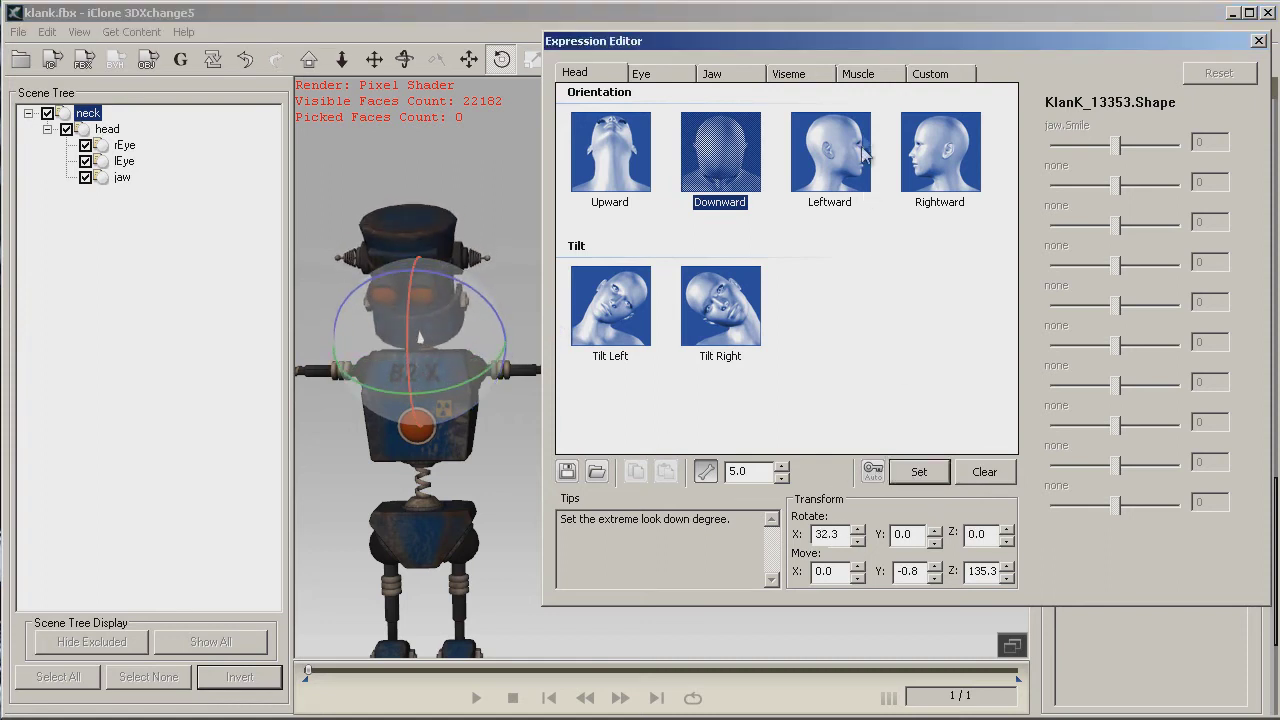
Set the extreme head turns: Leftward at about 25.4° Y and Rightward at about 326.4° Y.
click(863, 152)
drag(477, 349, 495, 348)
click(919, 470)
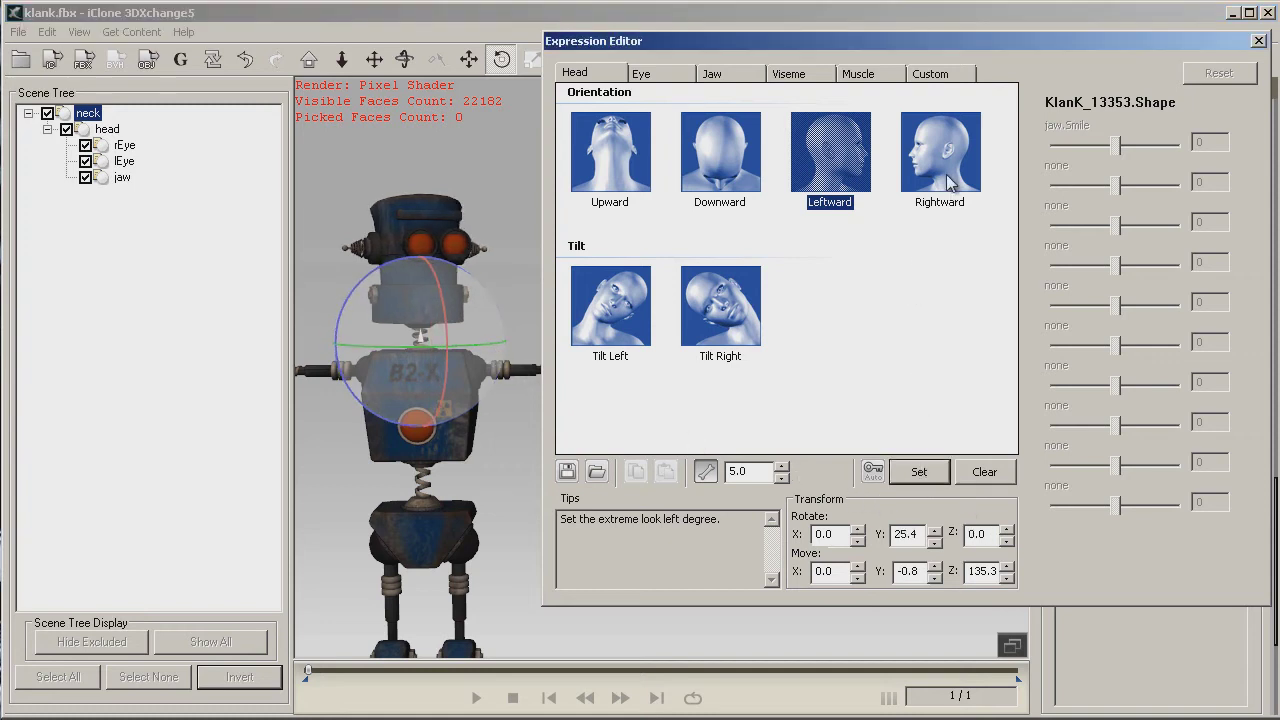
click(952, 183)
click(464, 346)
drag(464, 346, 482, 375)
click(919, 471)
Set the extreme head tilts: Tilt Left at about 335.5° Z and Tilt Right at about 18.8° Z.
click(610, 305)
click(515, 315)
drag(515, 315, 505, 300)
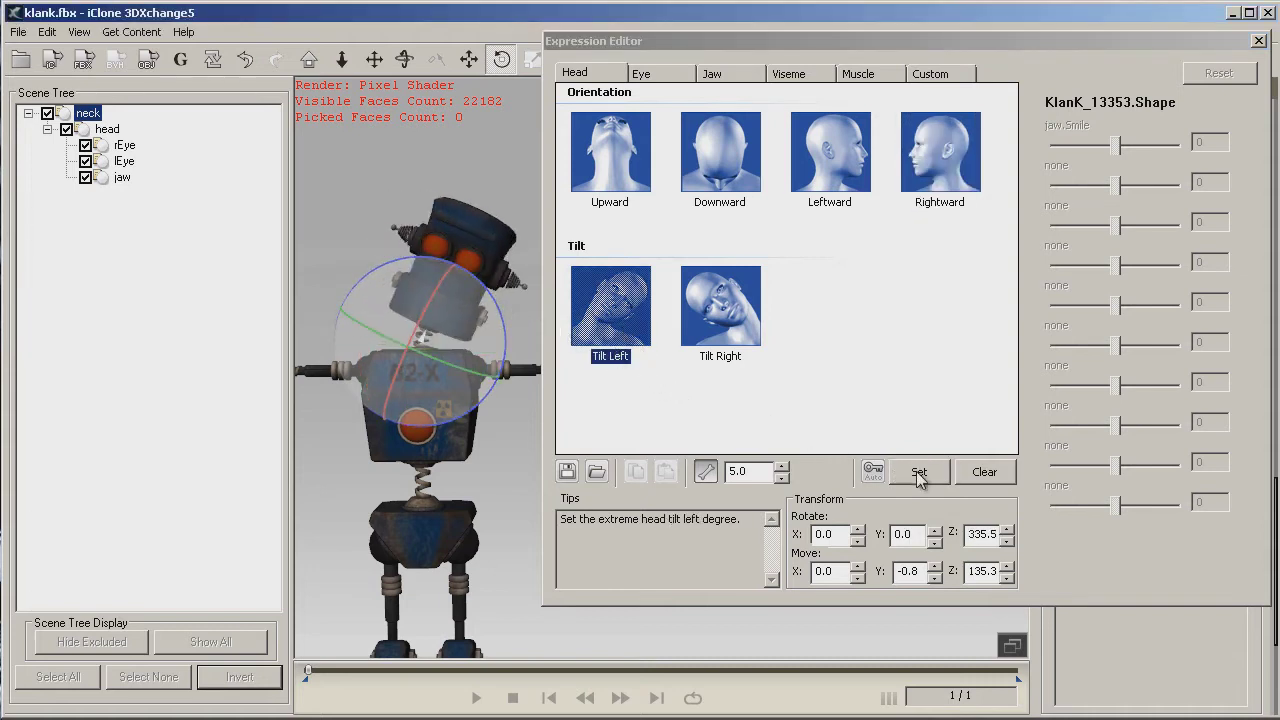
click(919, 471)
click(724, 325)
click(500, 300)
drag(500, 300, 482, 288)
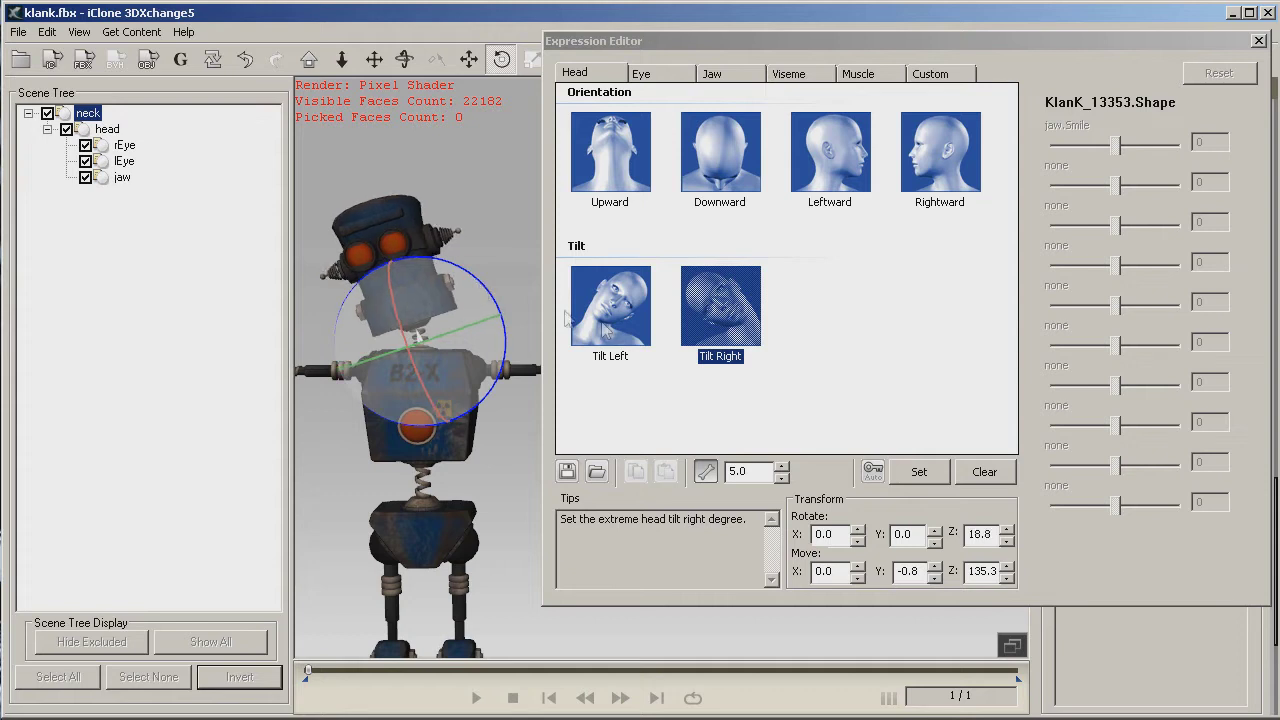
click(922, 474)
Review each adjusted head orientation and tilt pose on the robot.
click(645, 172)
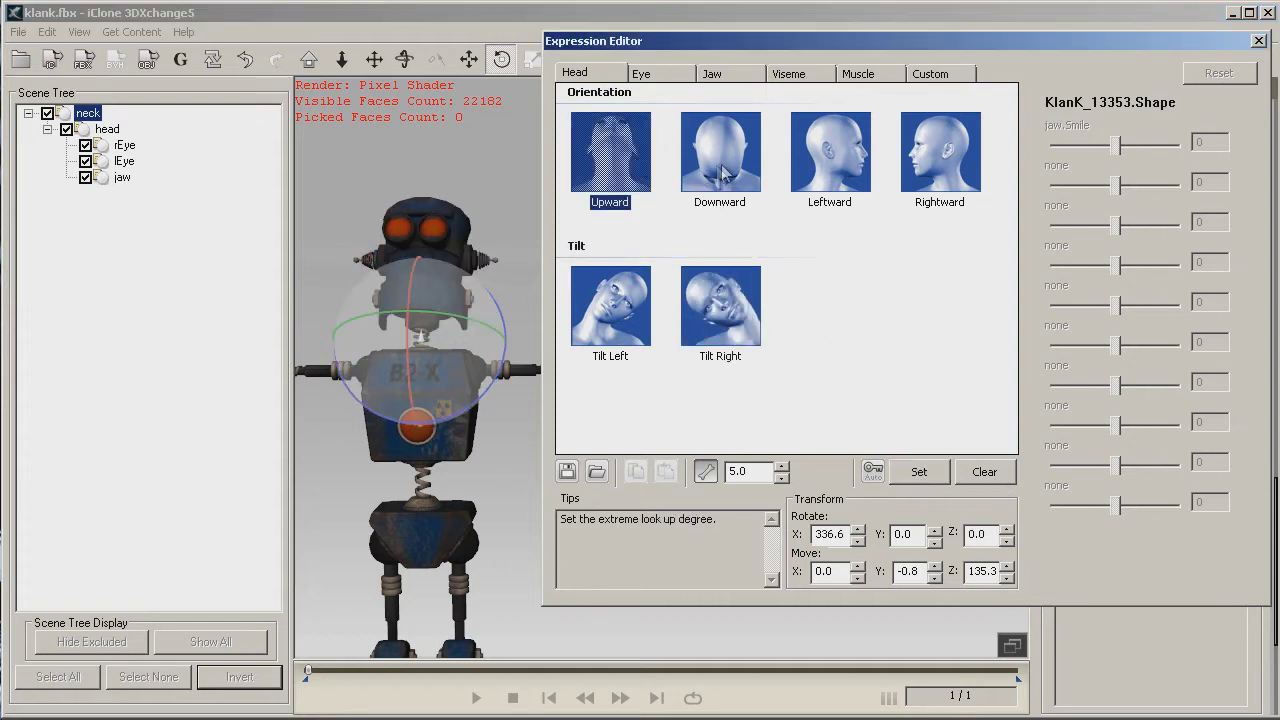
click(722, 170)
click(855, 178)
click(925, 165)
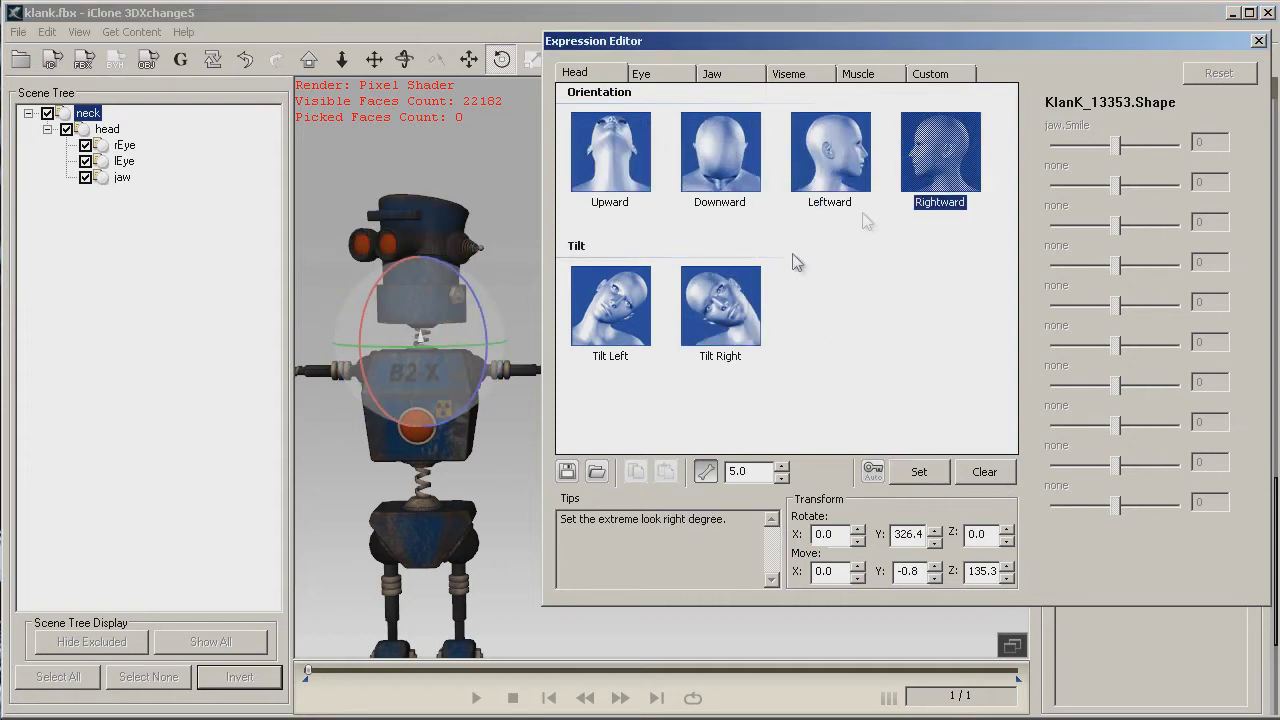
click(615, 320)
click(710, 316)
click(617, 321)
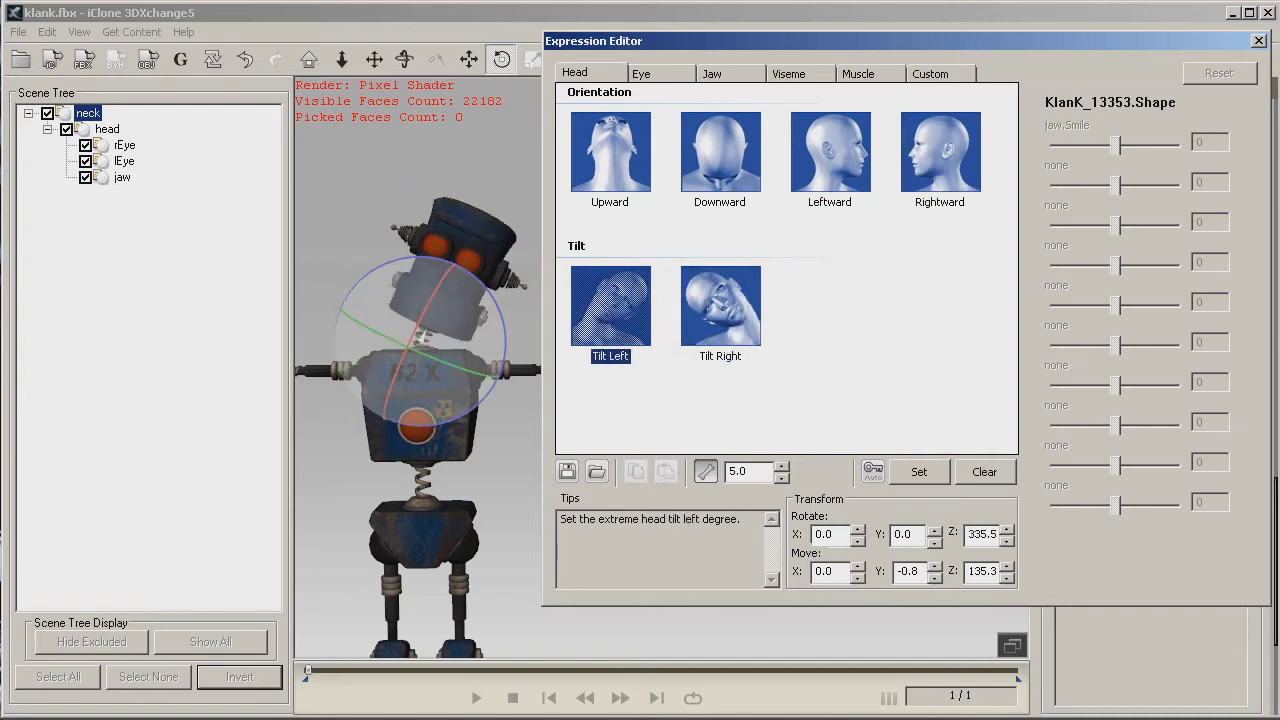
Rotate both eyes sideways and set their extreme Rightward and Leftward poses, turning about 23.9° for Leftward.
click(650, 74)
click(622, 170)
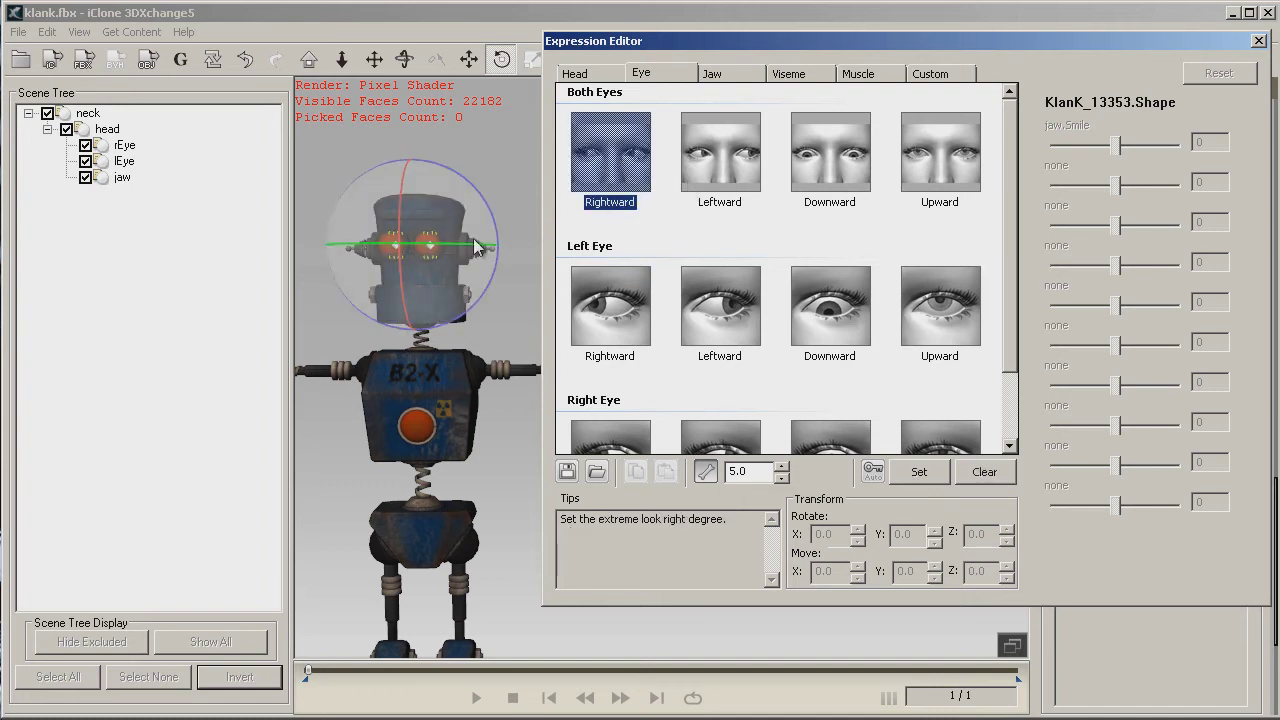
drag(467, 239, 445, 250)
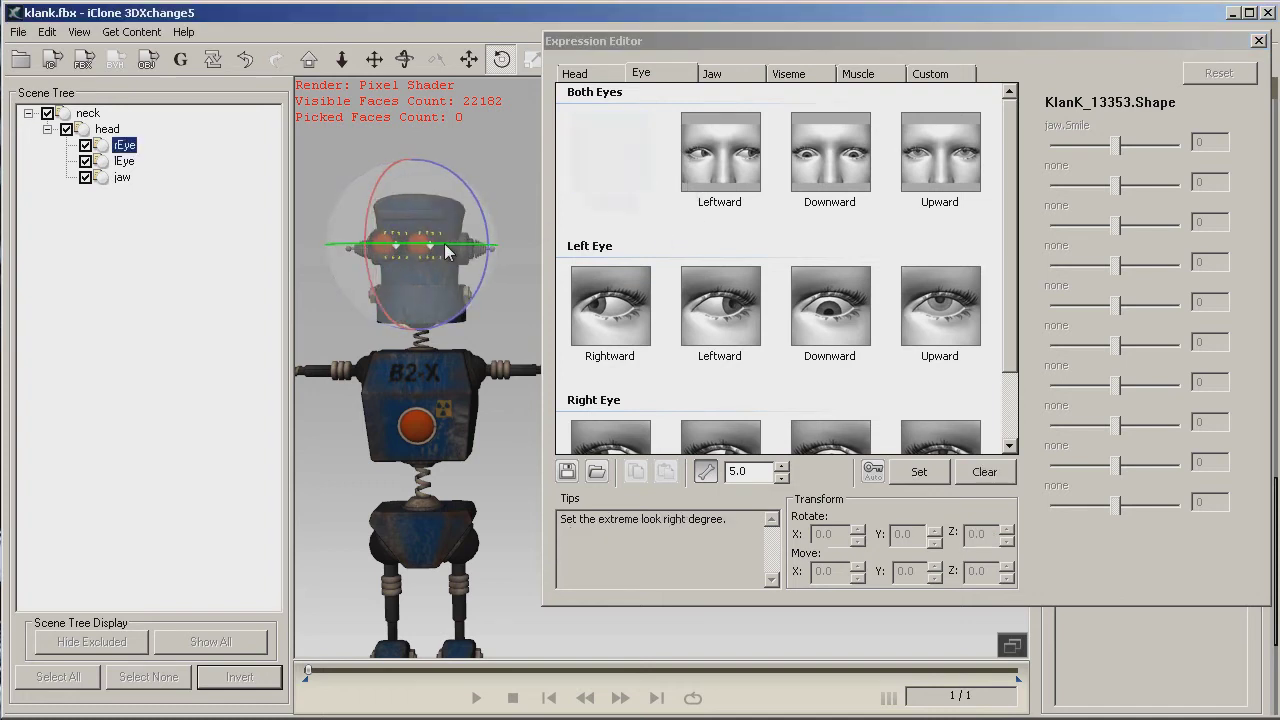
click(919, 472)
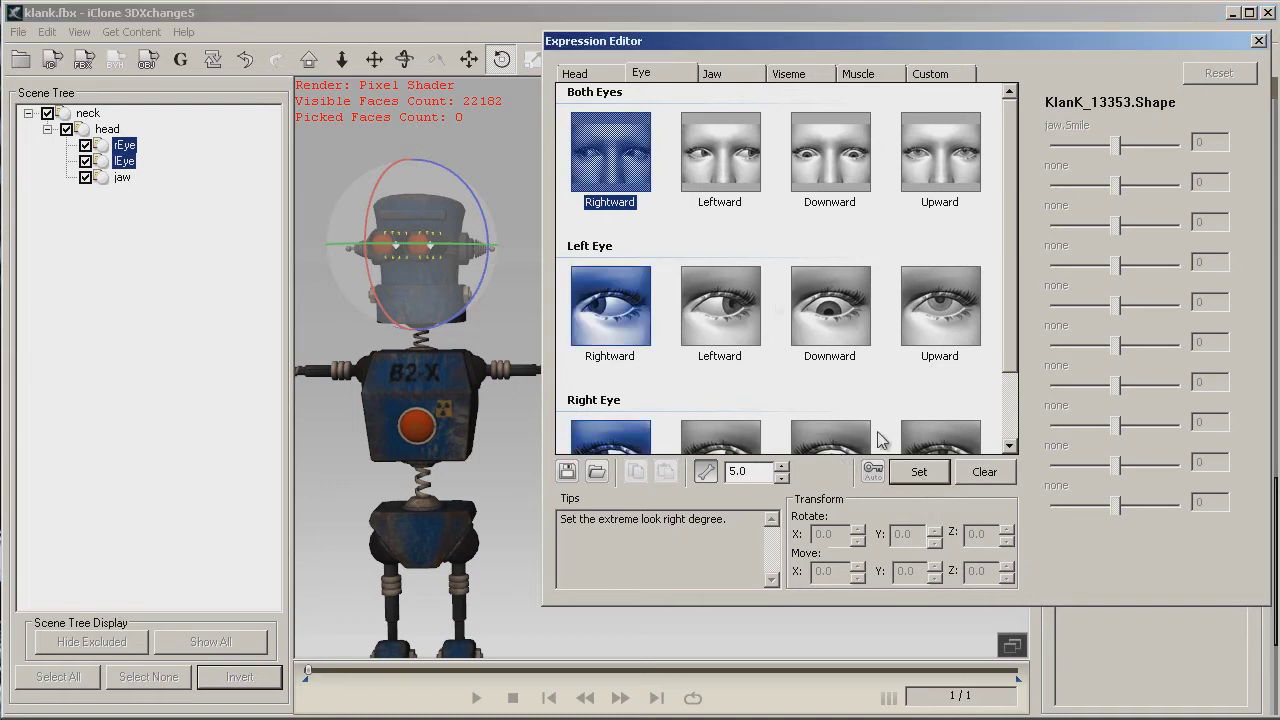
click(730, 173)
drag(455, 242, 472, 244)
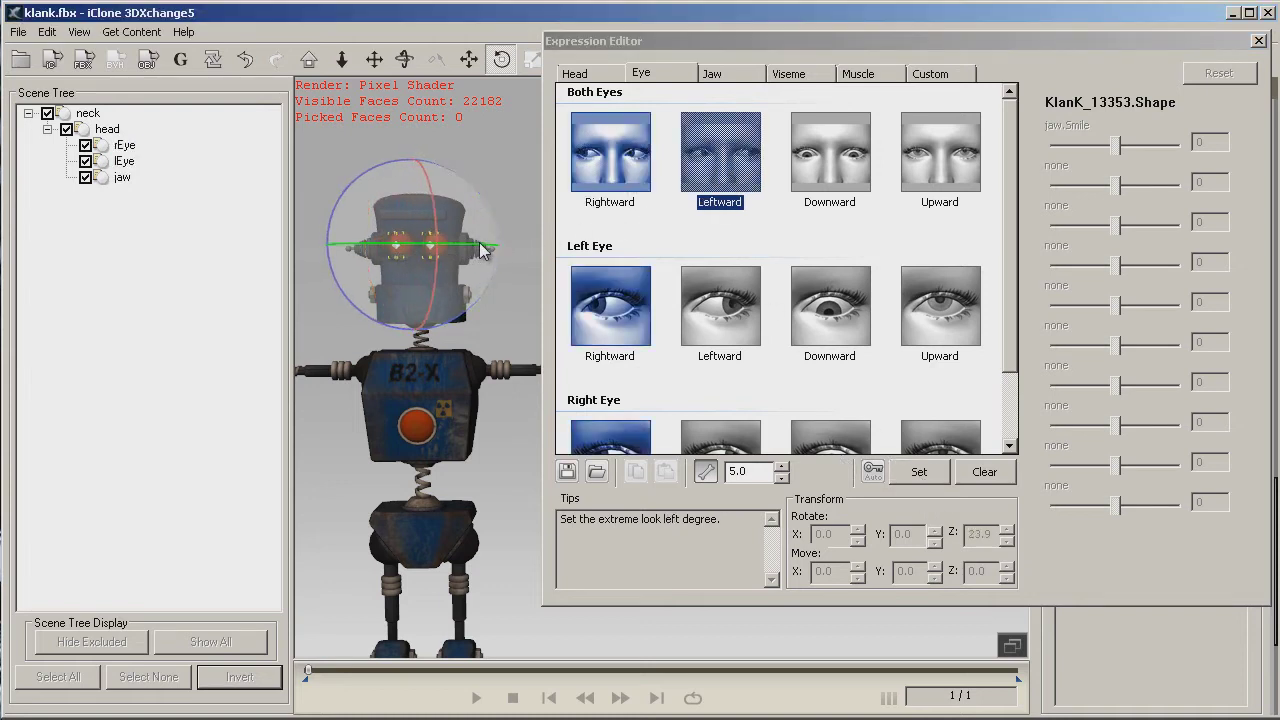
click(919, 472)
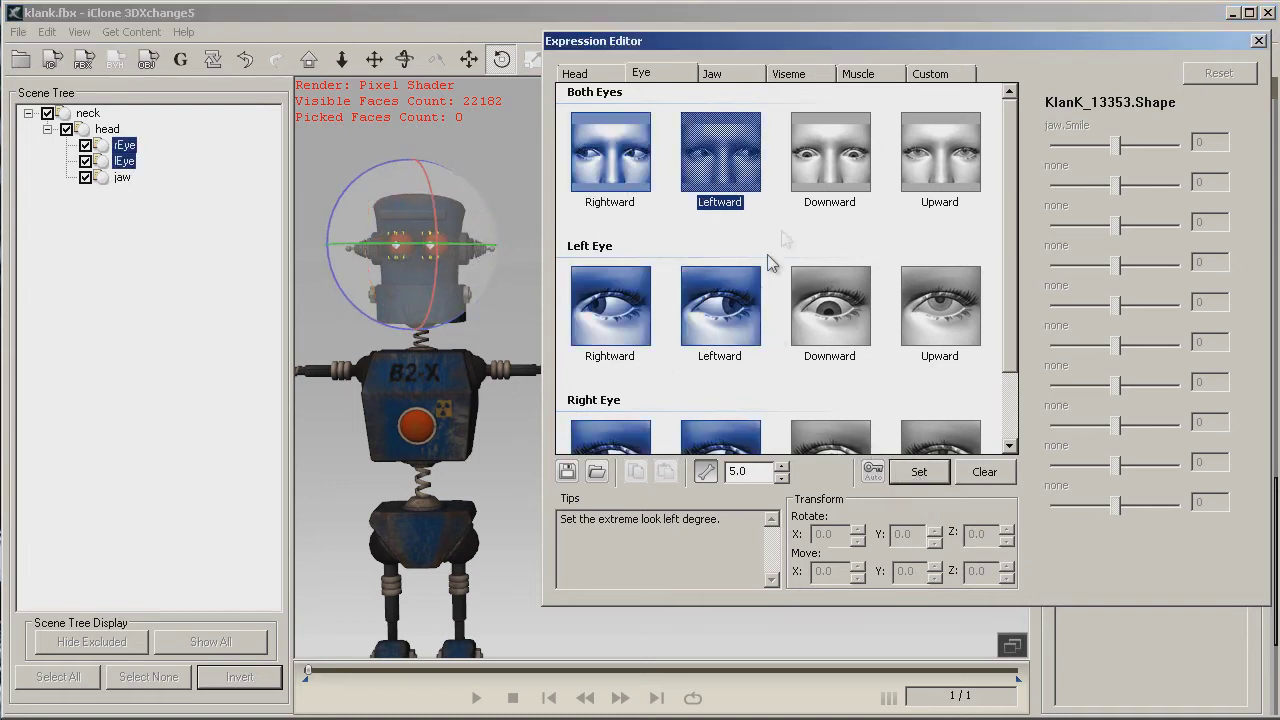
Rotate both eyes vertically and set their extreme Downward and Upward poses.
click(822, 170)
drag(403, 287, 402, 310)
click(919, 472)
click(940, 152)
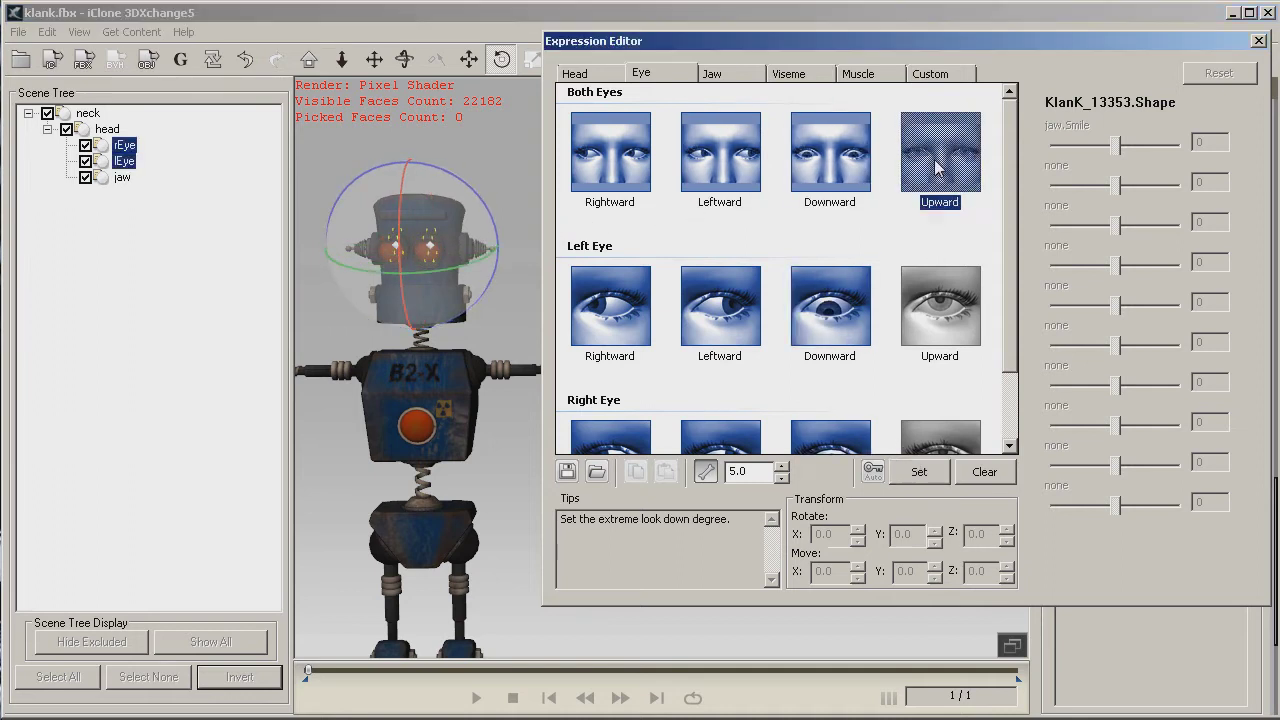
drag(404, 232, 403, 210)
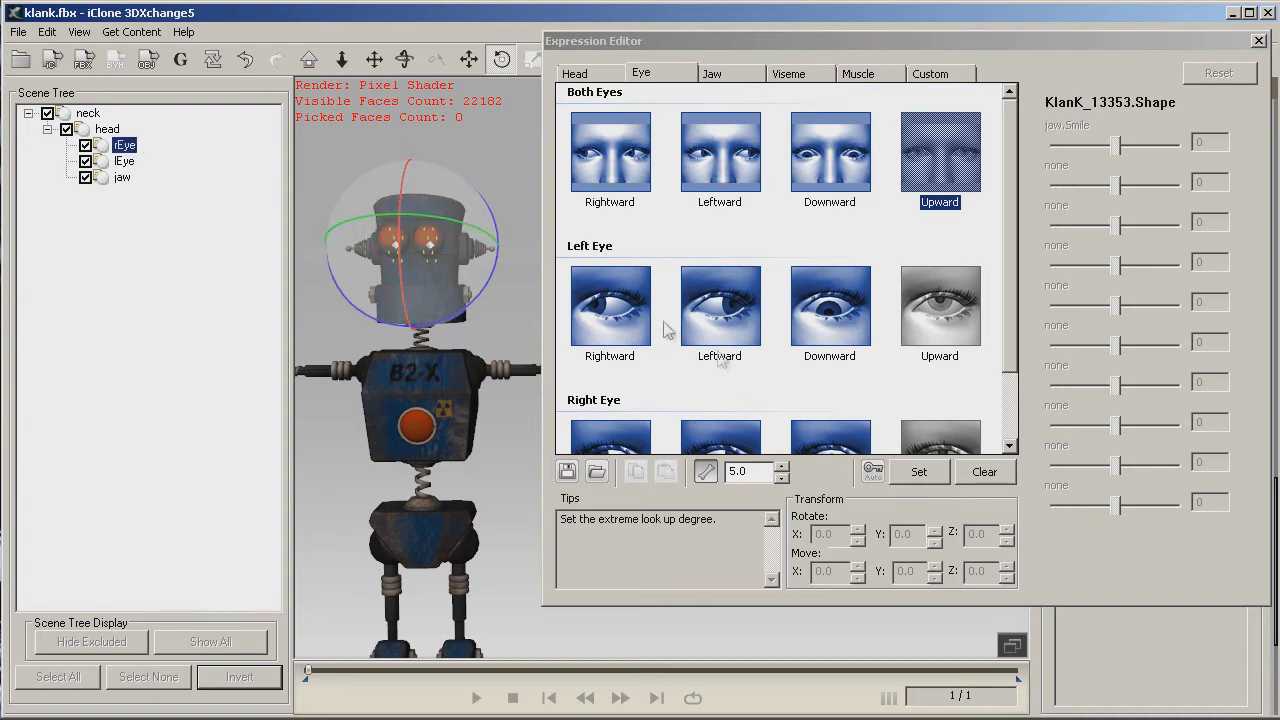
click(919, 472)
click(920, 473)
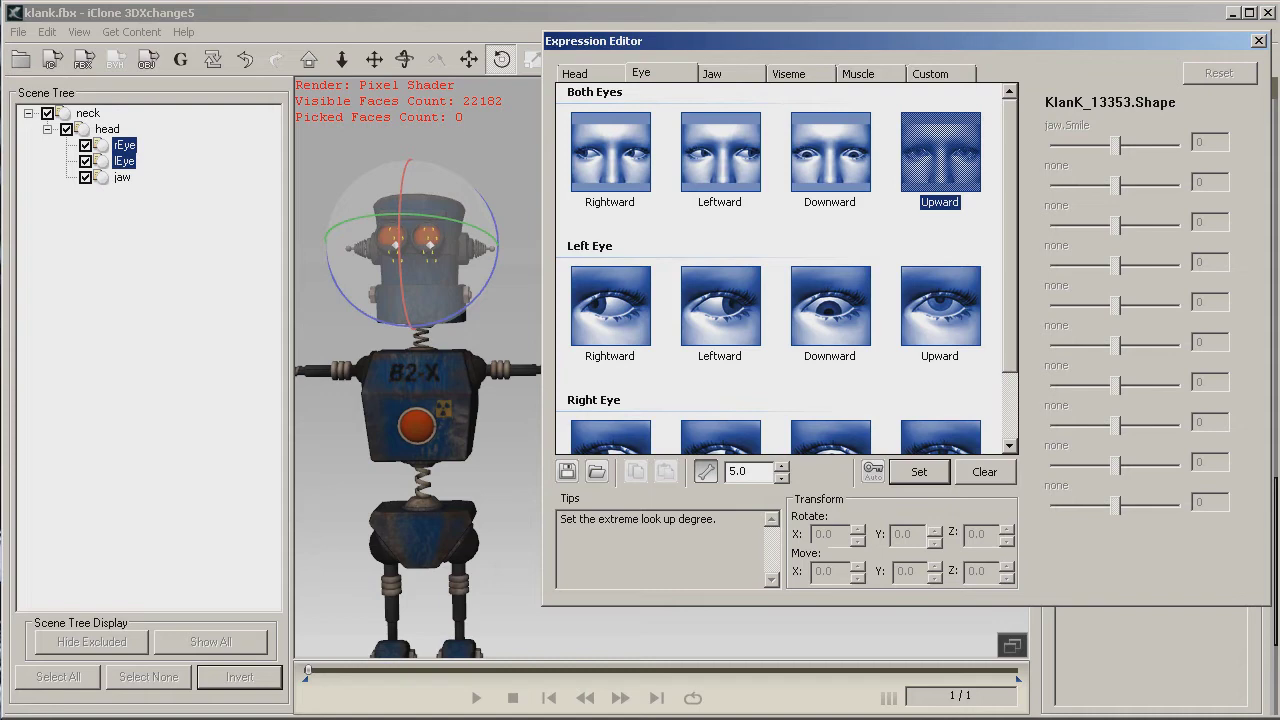
Rotate the jaw down to about 33.9° X and set it as the Drop Jaw pose.
click(729, 75)
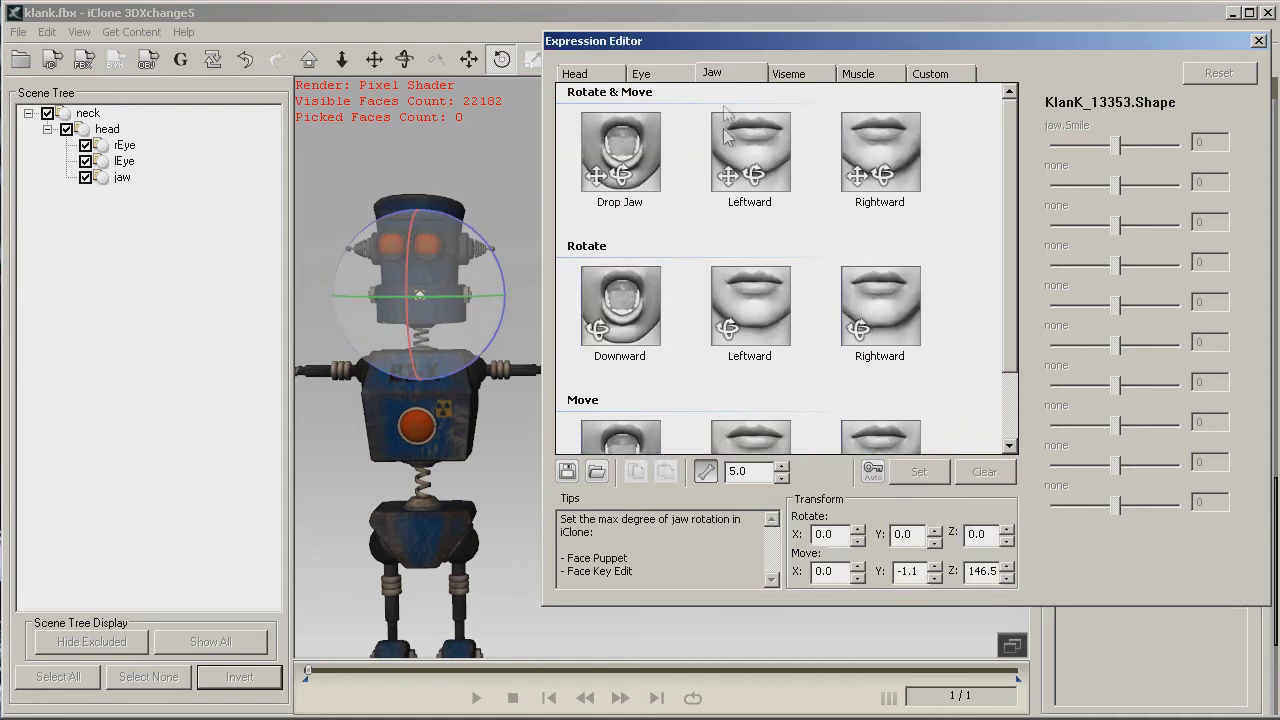
click(638, 162)
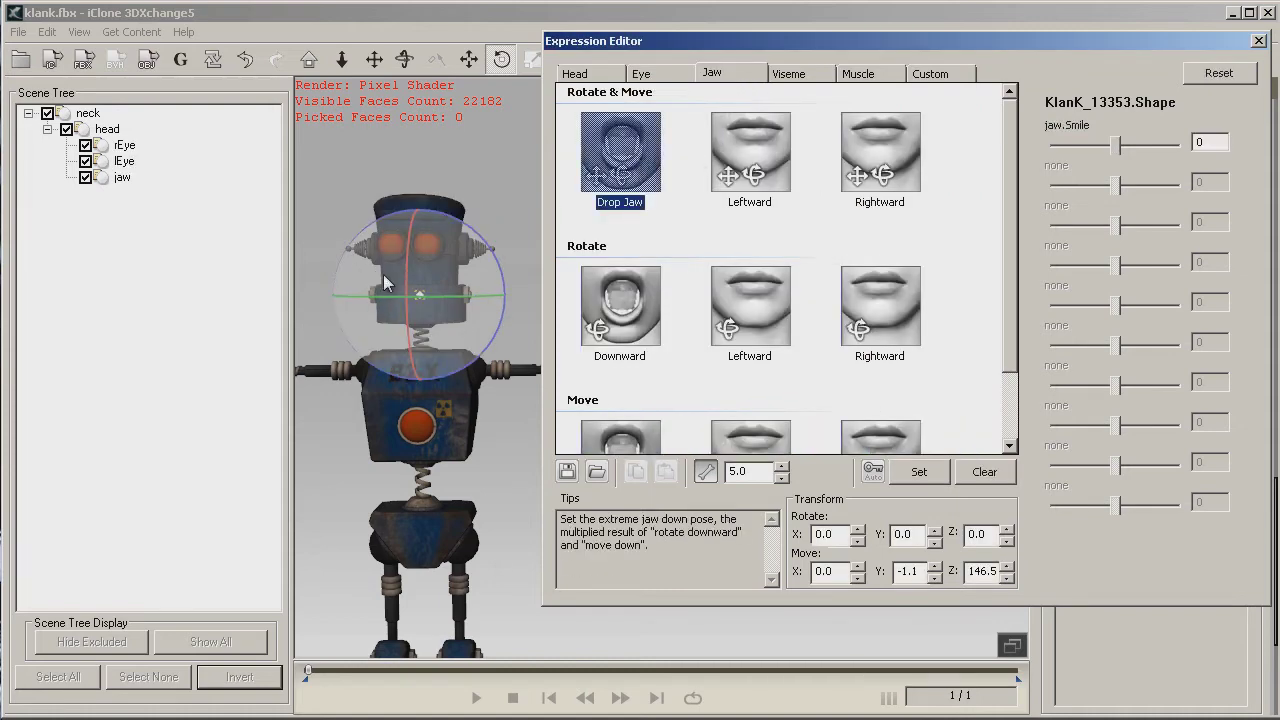
drag(405, 296, 406, 345)
click(900, 482)
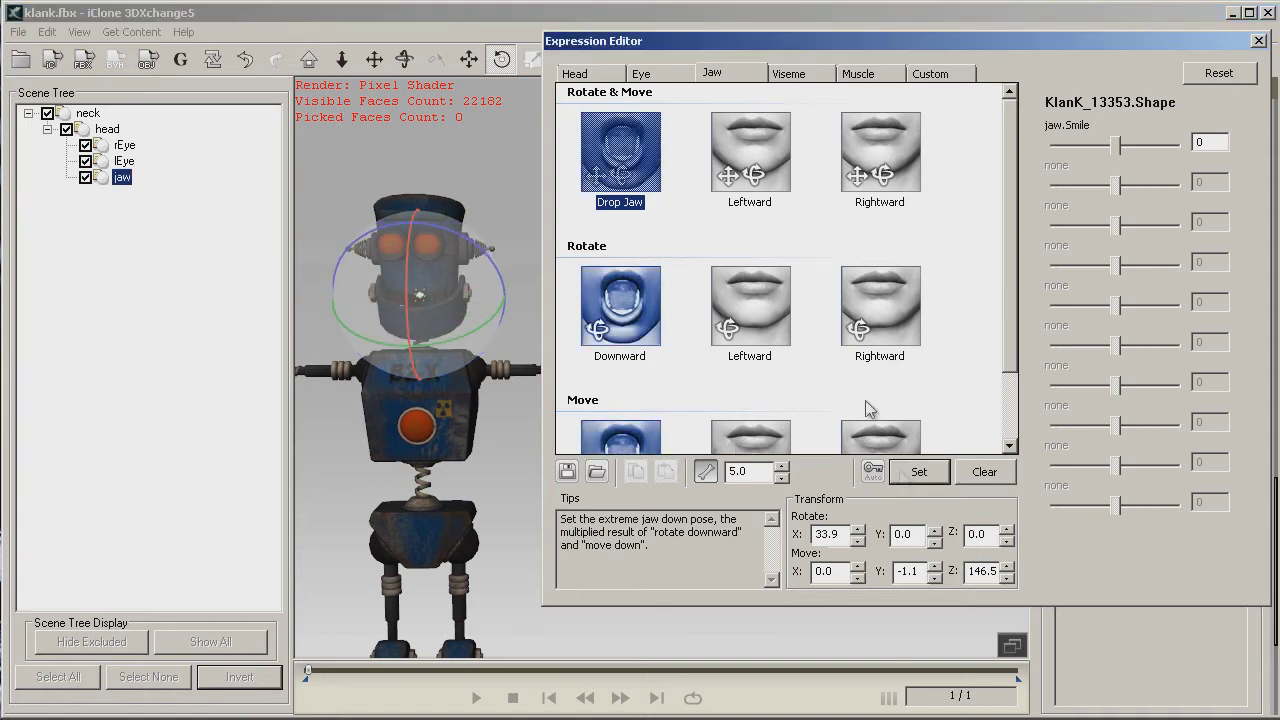
Set the Rotate & Move jaw poses: Leftward at about 23.9° Y and Rightward at about 329° Y.
click(762, 175)
drag(463, 296, 487, 306)
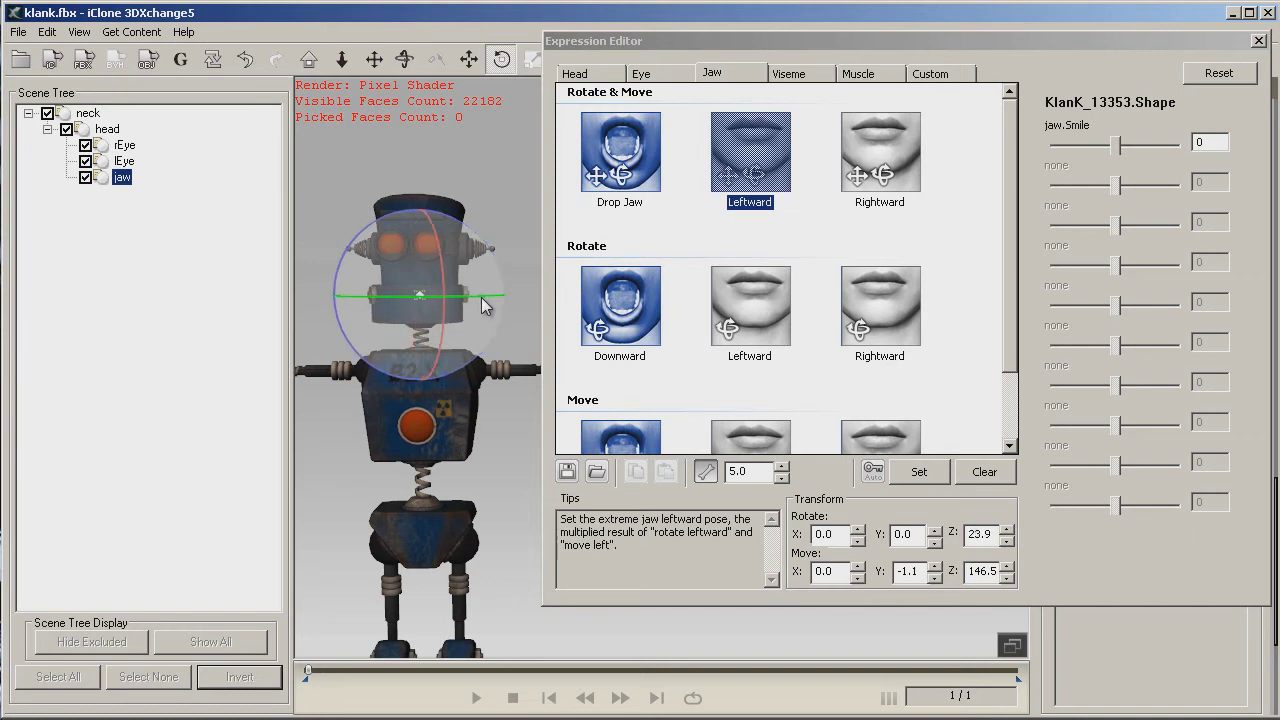
click(920, 473)
click(879, 180)
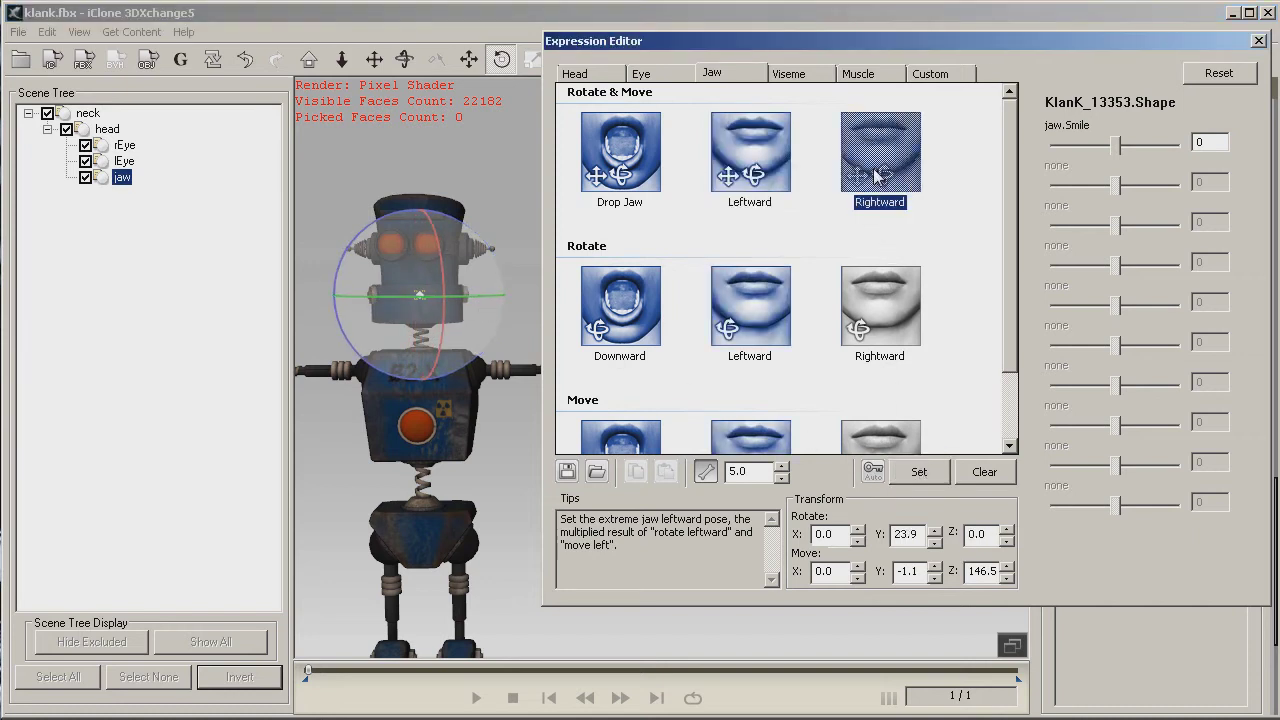
drag(466, 287, 435, 296)
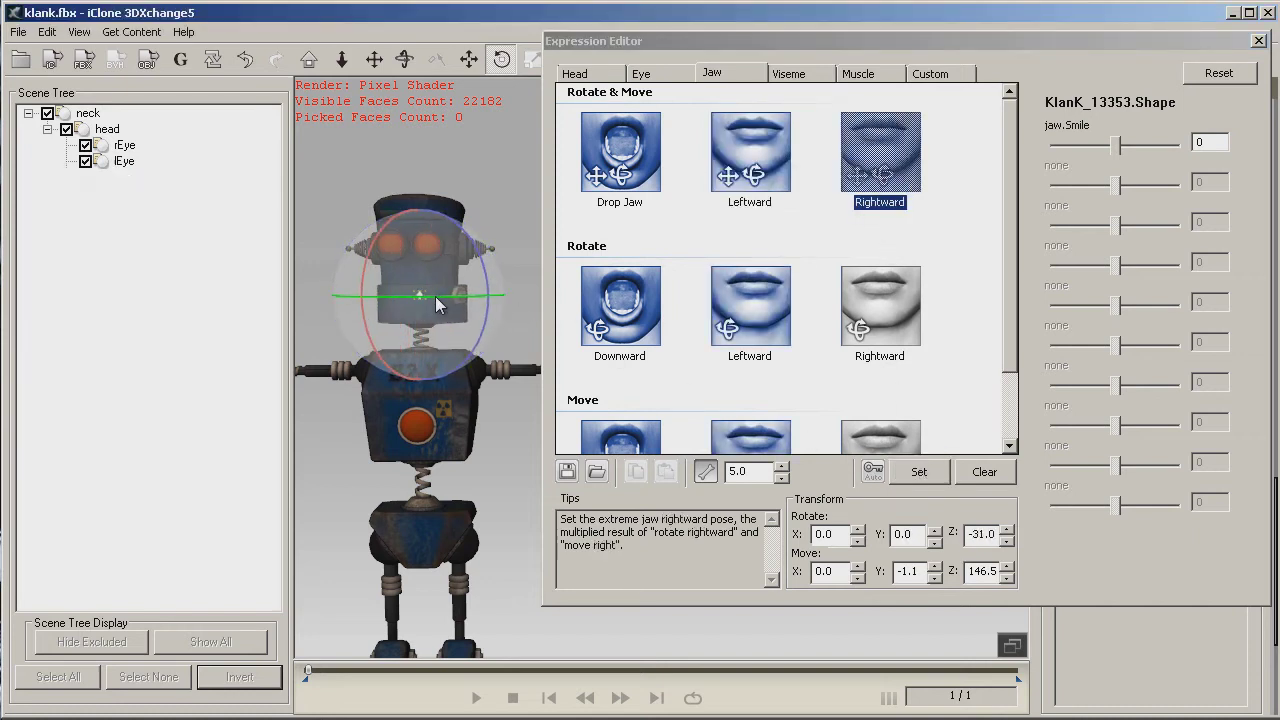
click(919, 472)
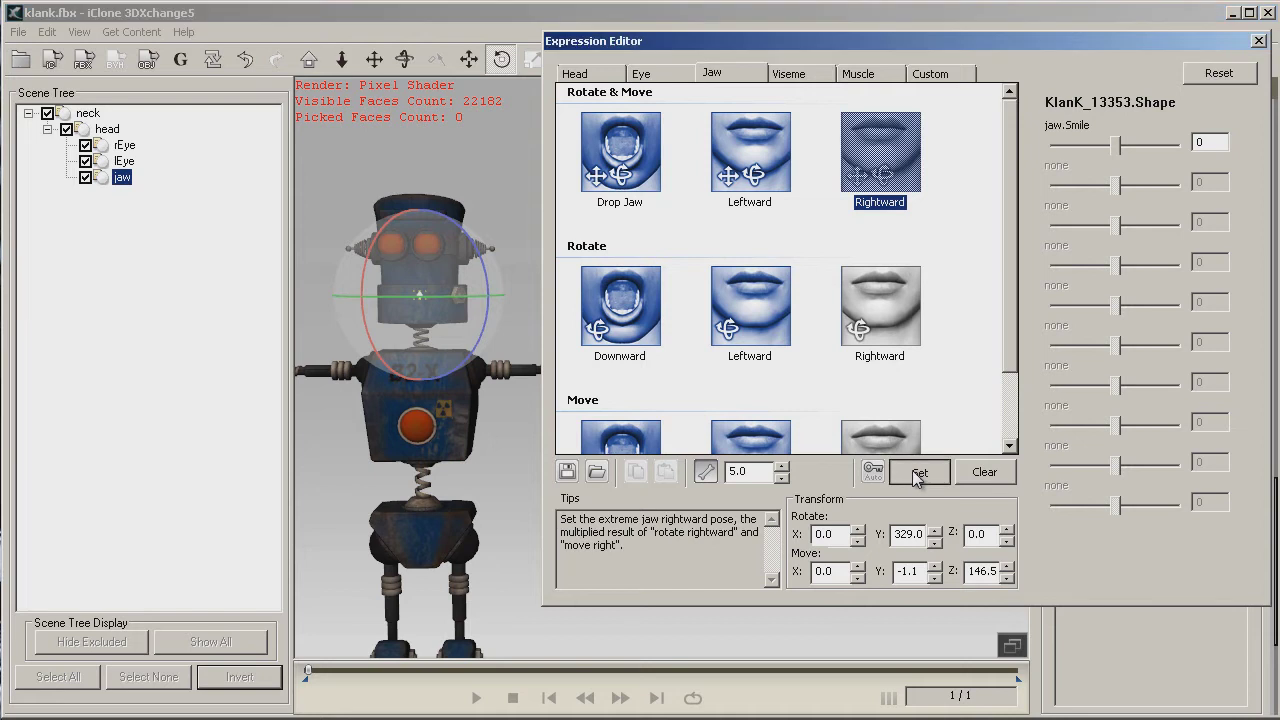
Review the Drop Jaw, Leftward and Rightward jaw poses on the robot.
click(740, 184)
click(650, 172)
click(720, 168)
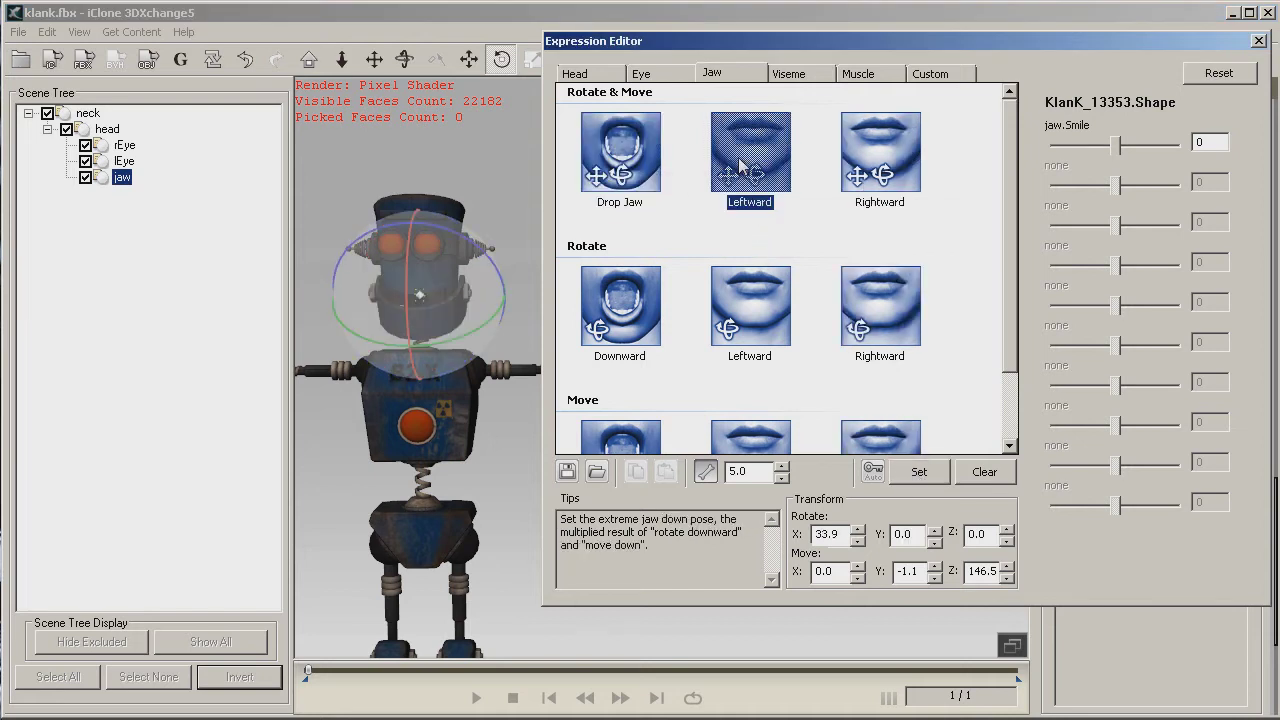
click(862, 176)
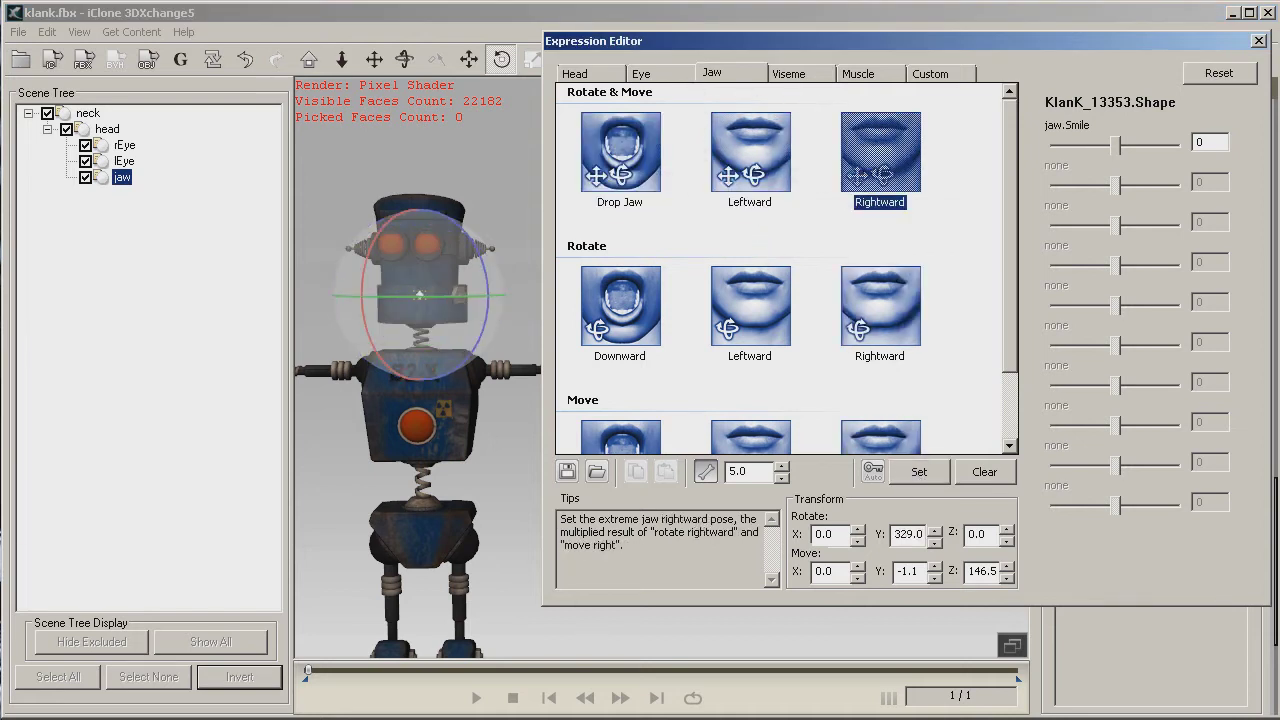
Set the EE viseme with the smile morph at 0 and the jaw rotated down to about 15.9° X.
click(795, 80)
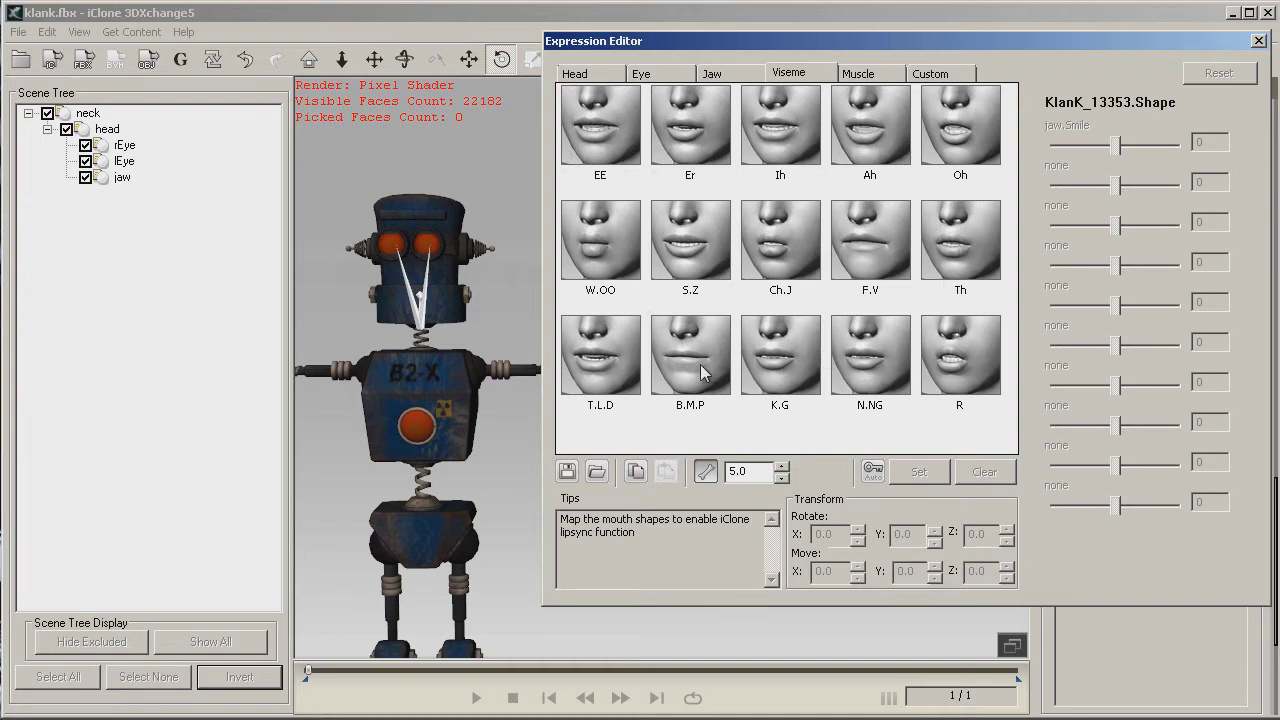
click(608, 152)
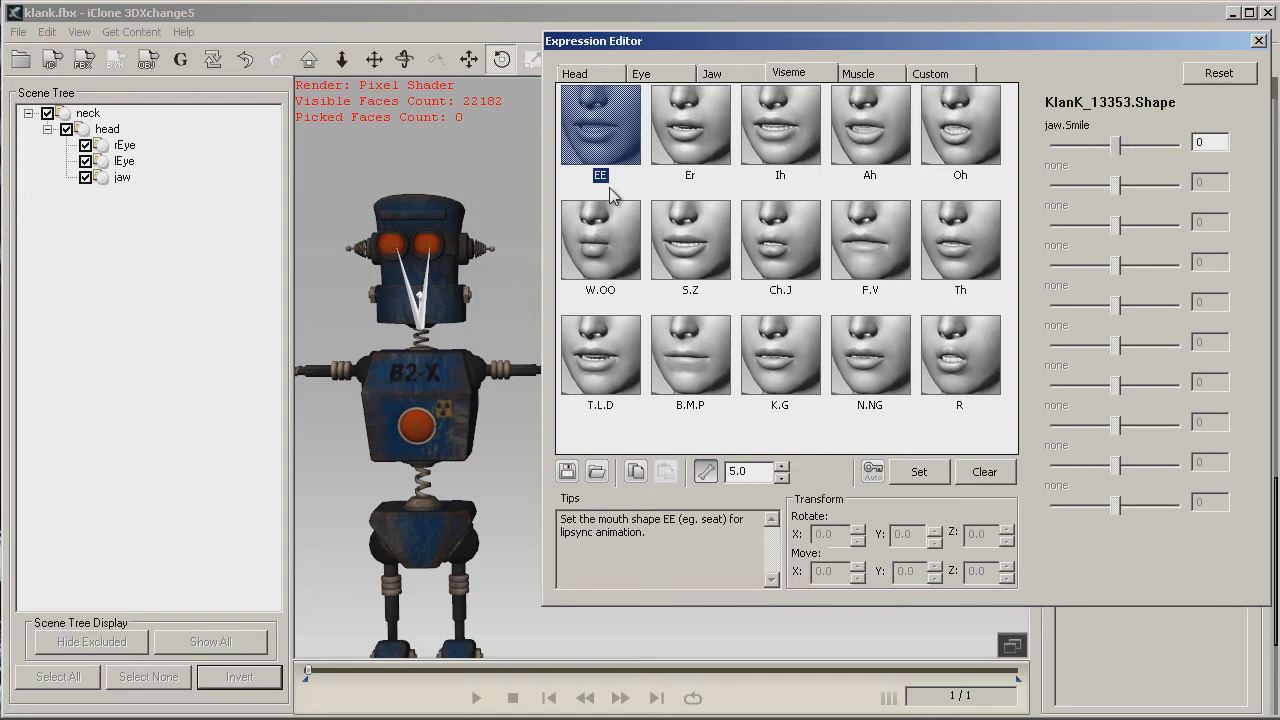
drag(1118, 148, 1176, 147)
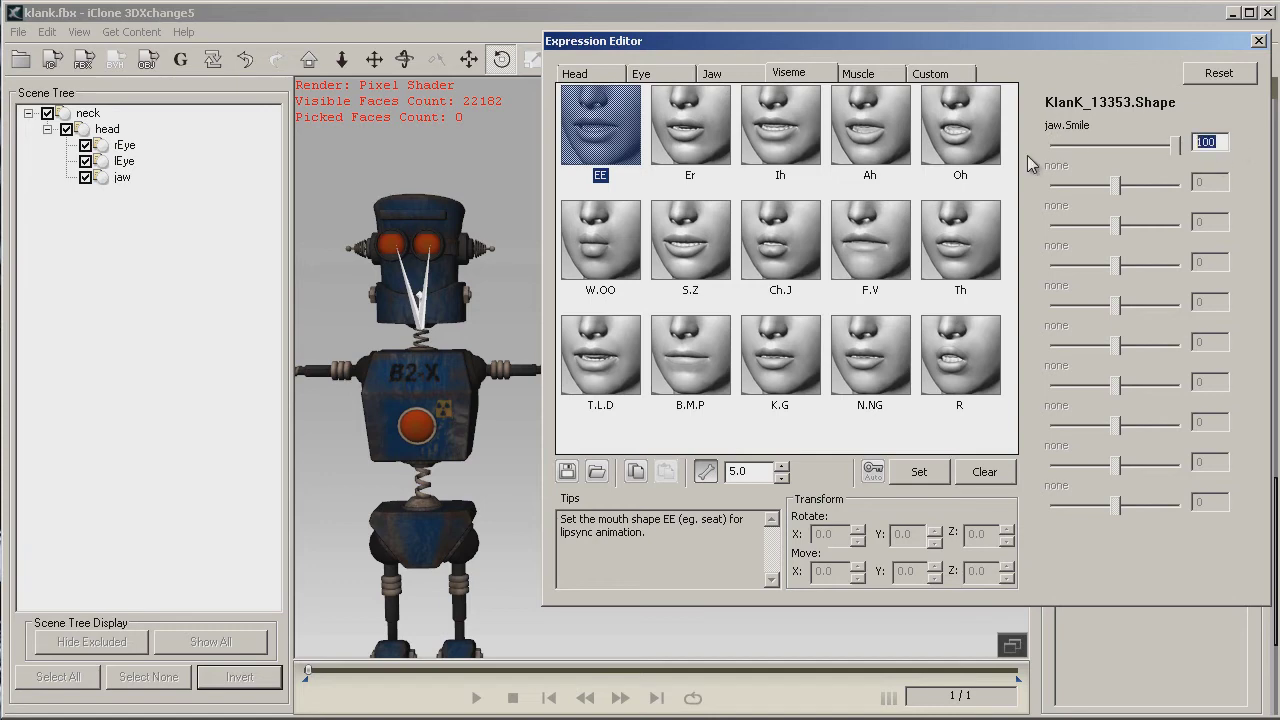
text(0)
key(Return)
click(420, 300)
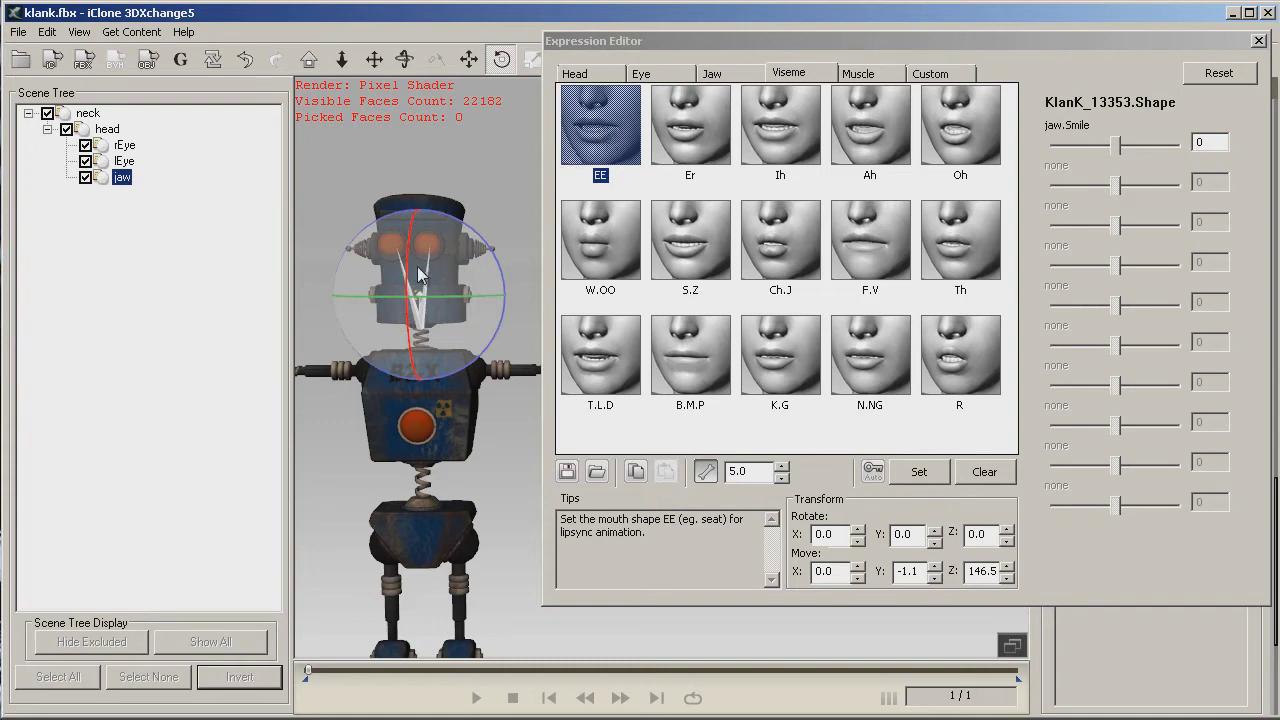
drag(408, 275, 413, 296)
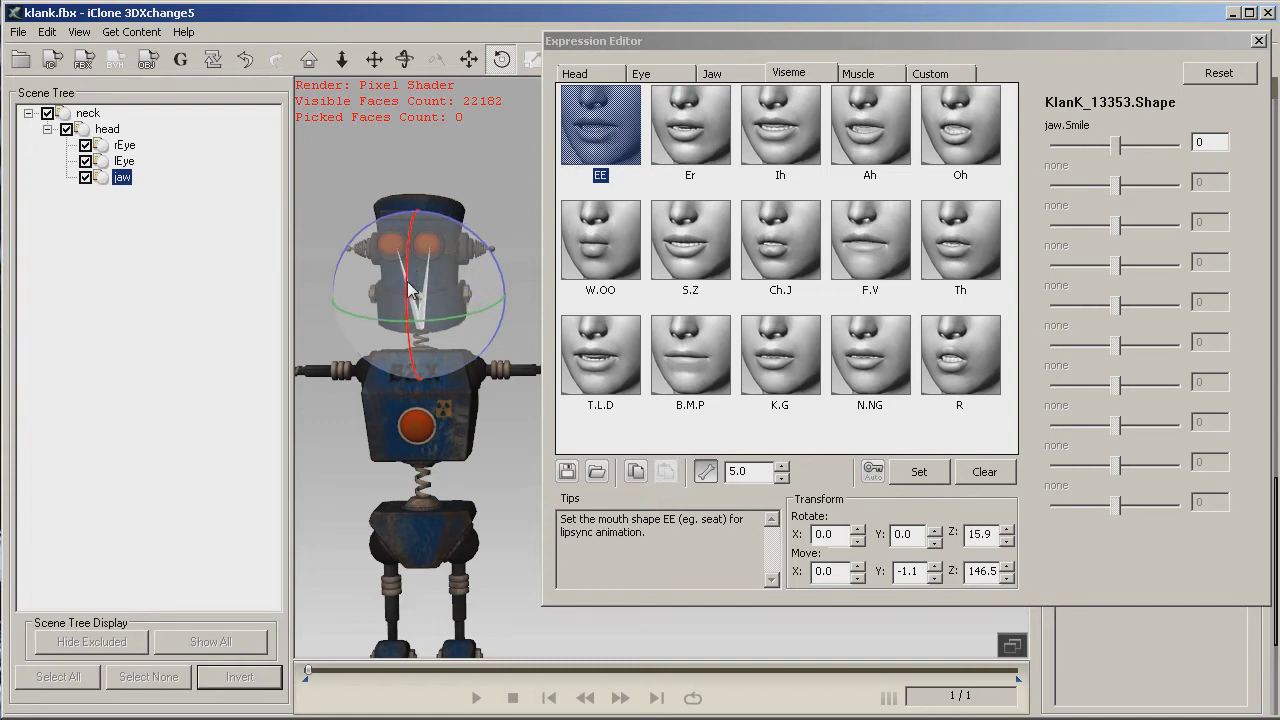
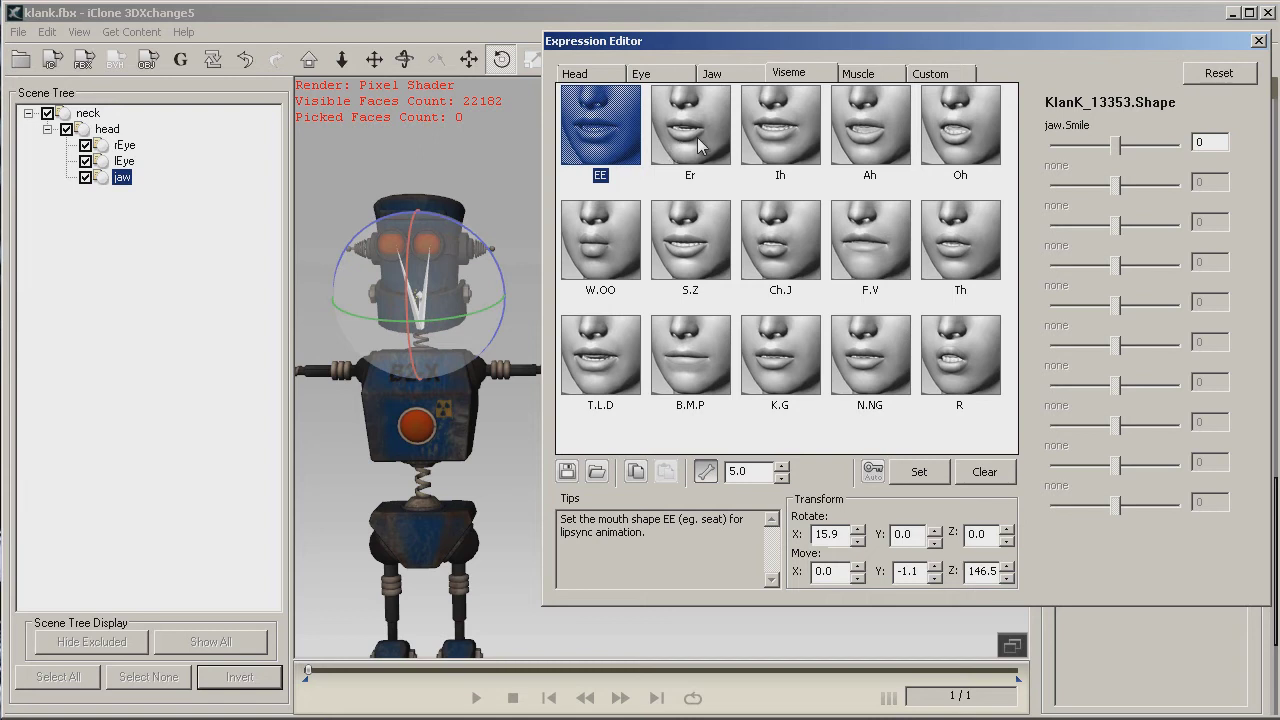
Set the Er and Ih visemes with the jaw rotated down to about 9.8° X and 9.9° X respectively.
click(700, 146)
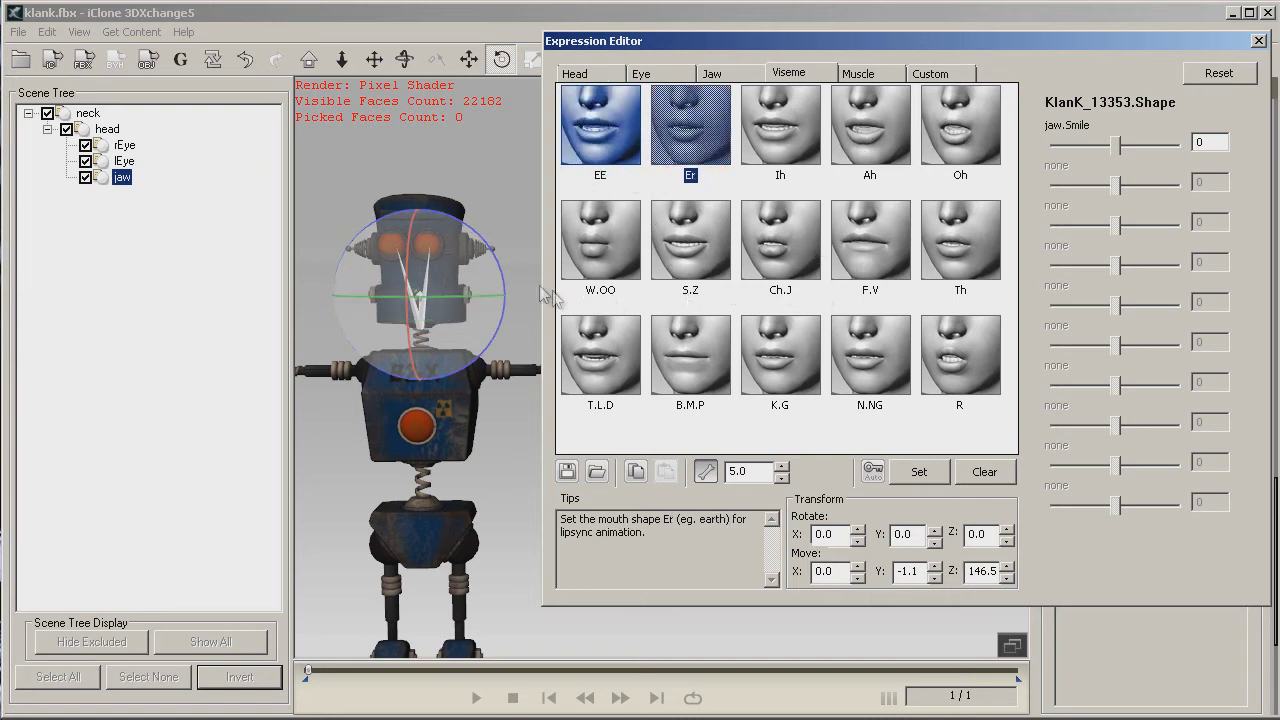
click(407, 272)
drag(407, 272, 420, 292)
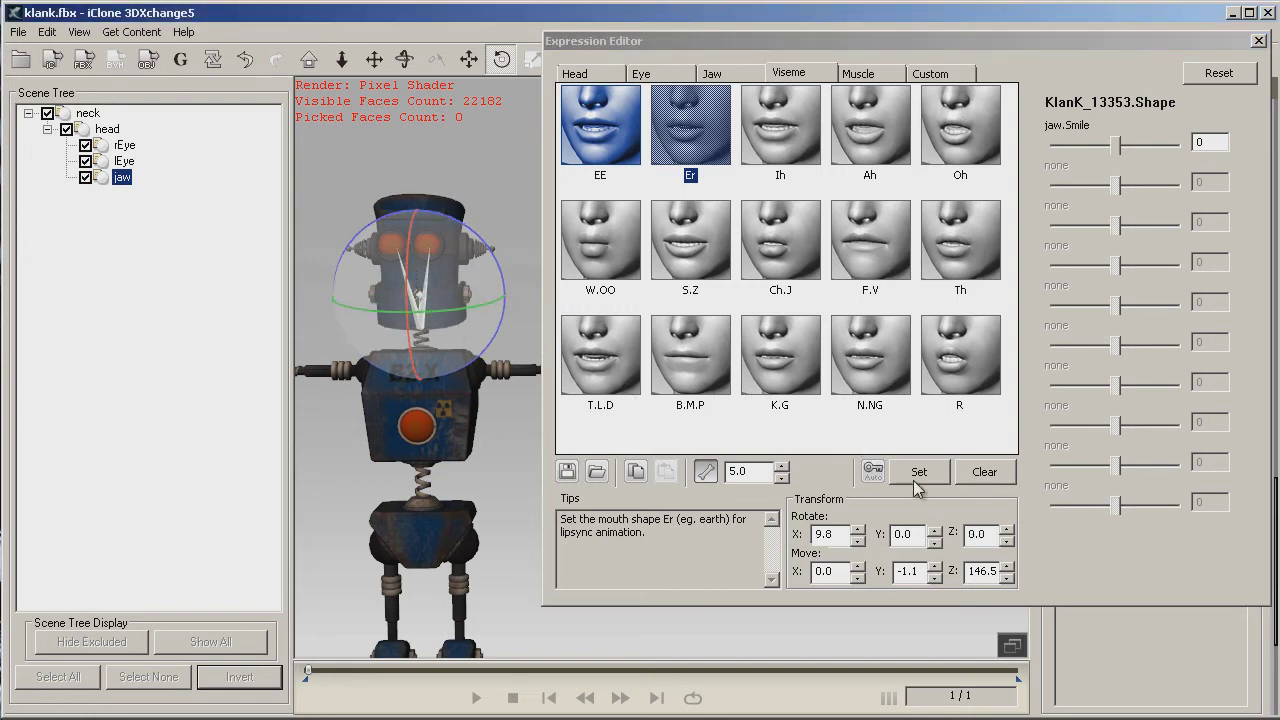
click(917, 480)
click(781, 125)
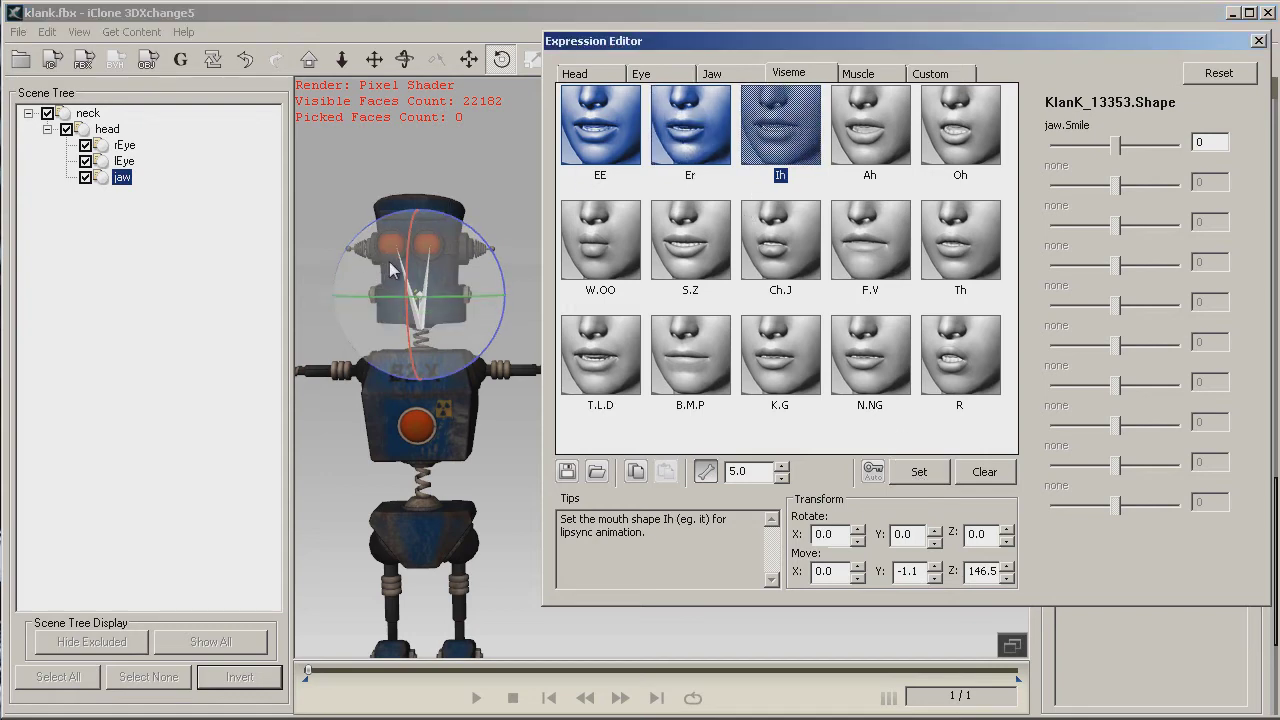
drag(390, 270, 396, 298)
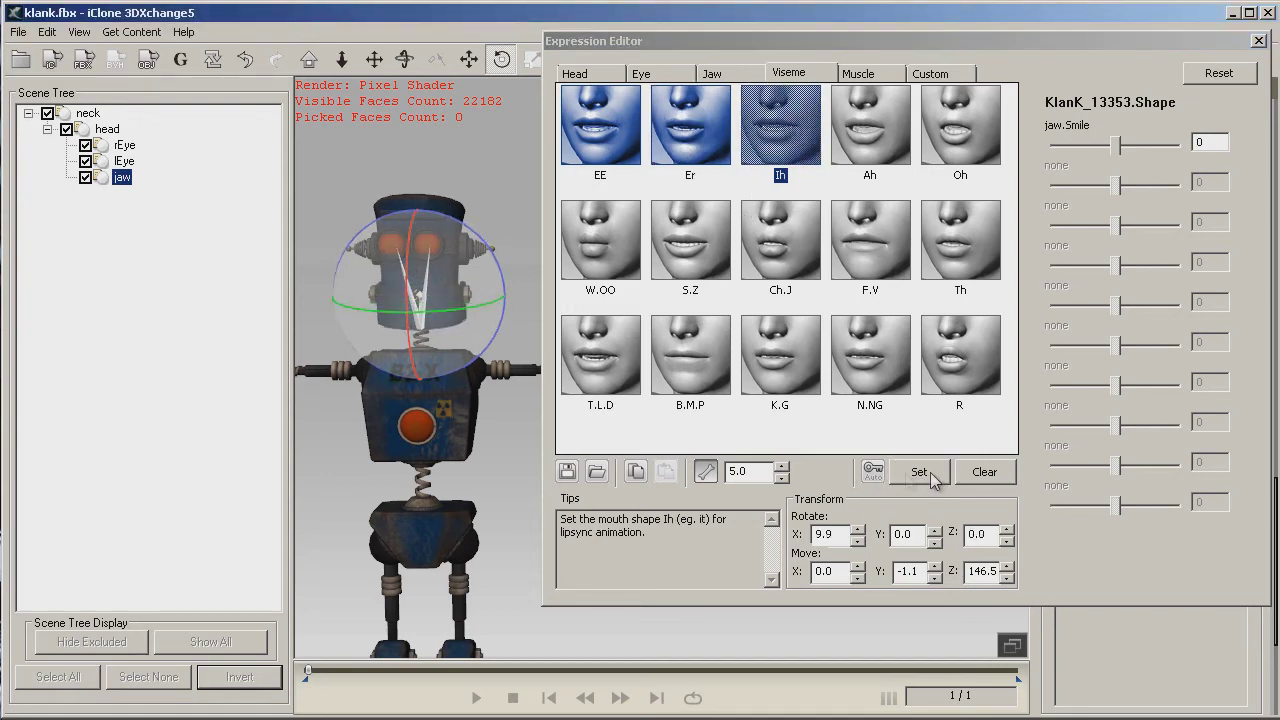
click(912, 478)
Set the Ah and Oh visemes with the jaw rotated down to about 9.9° X and 13.8° X respectively.
click(870, 155)
drag(410, 272, 418, 294)
click(919, 472)
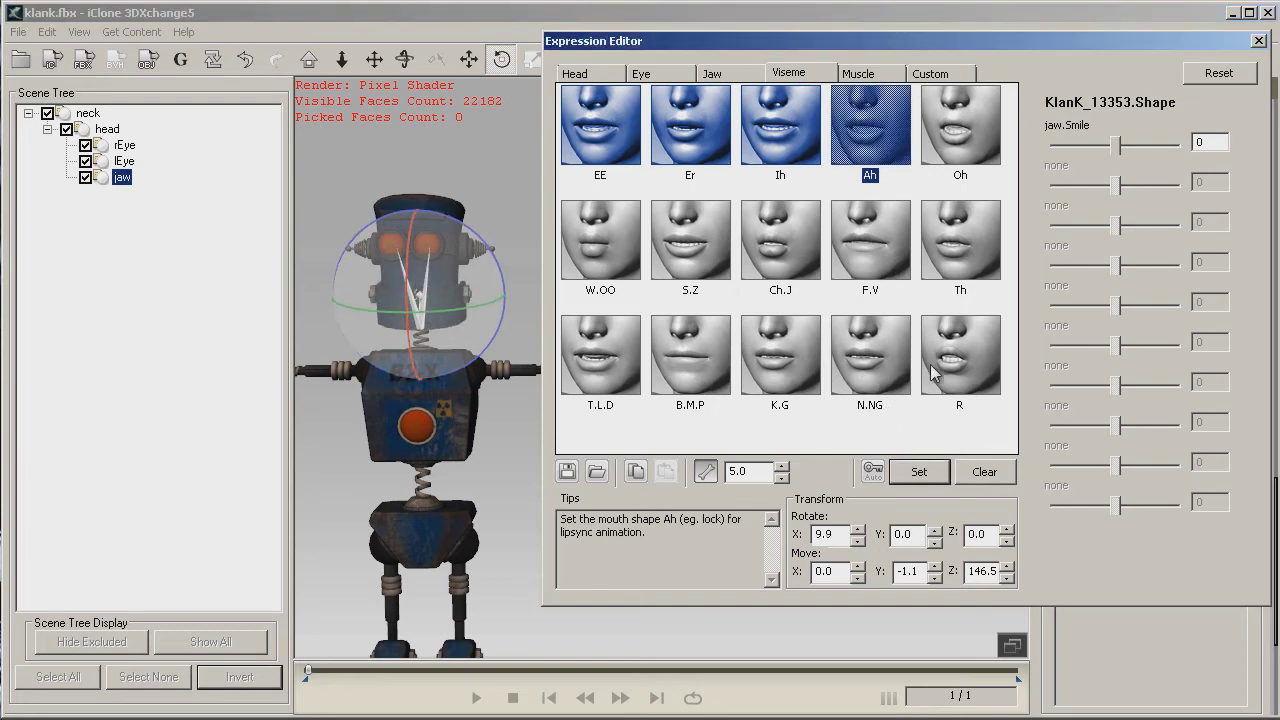
click(972, 165)
drag(430, 280, 410, 286)
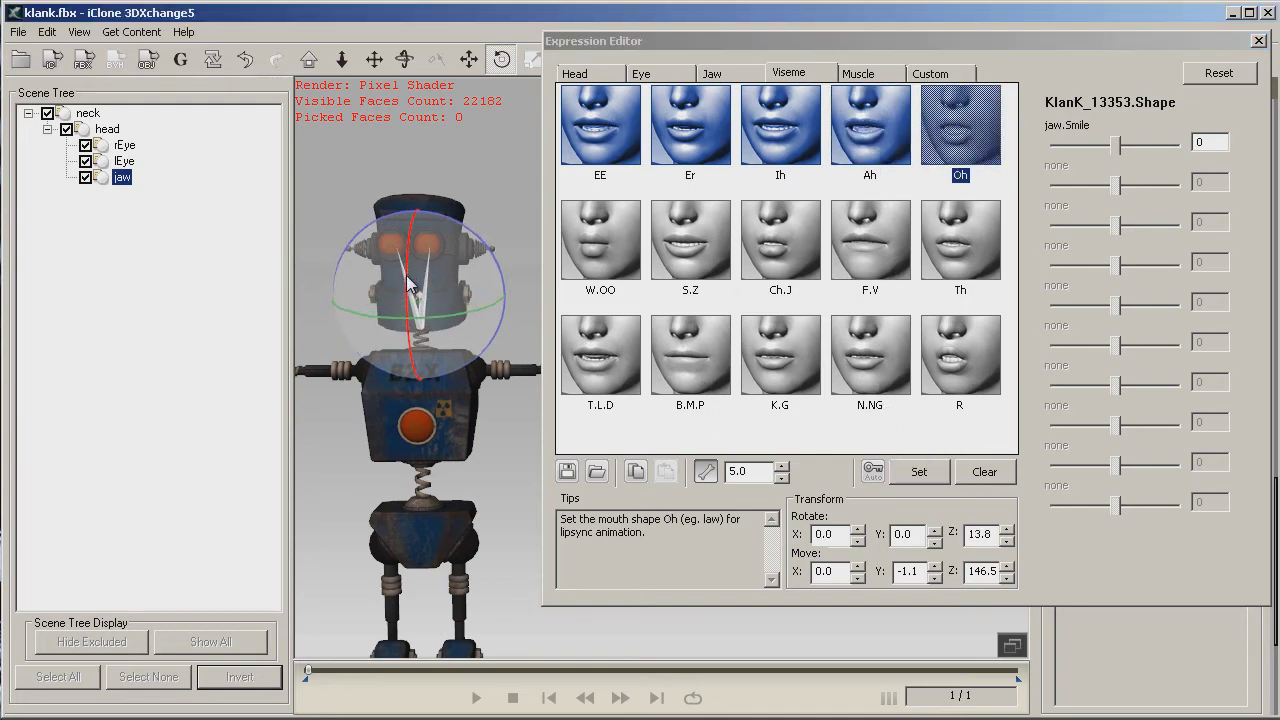
click(919, 472)
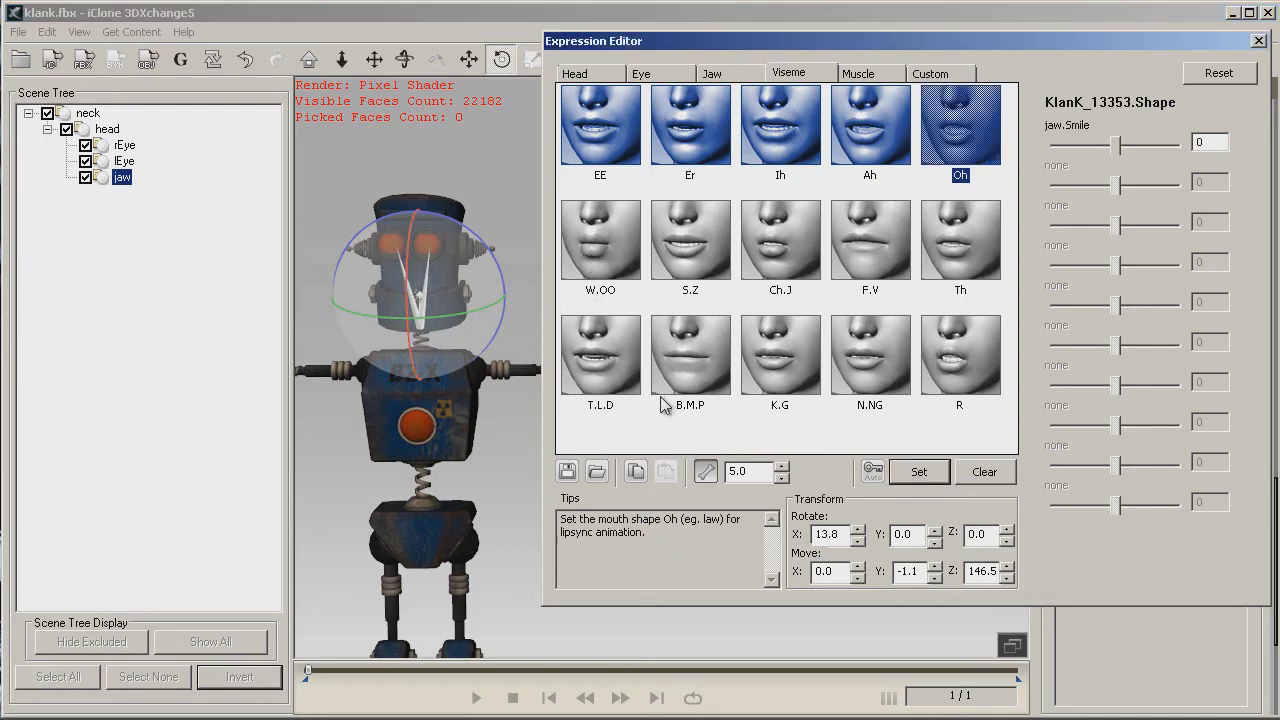
Set the B.M.P viseme with the smile morph at 100 and the jaw rotated to about 4.2° X.
click(701, 410)
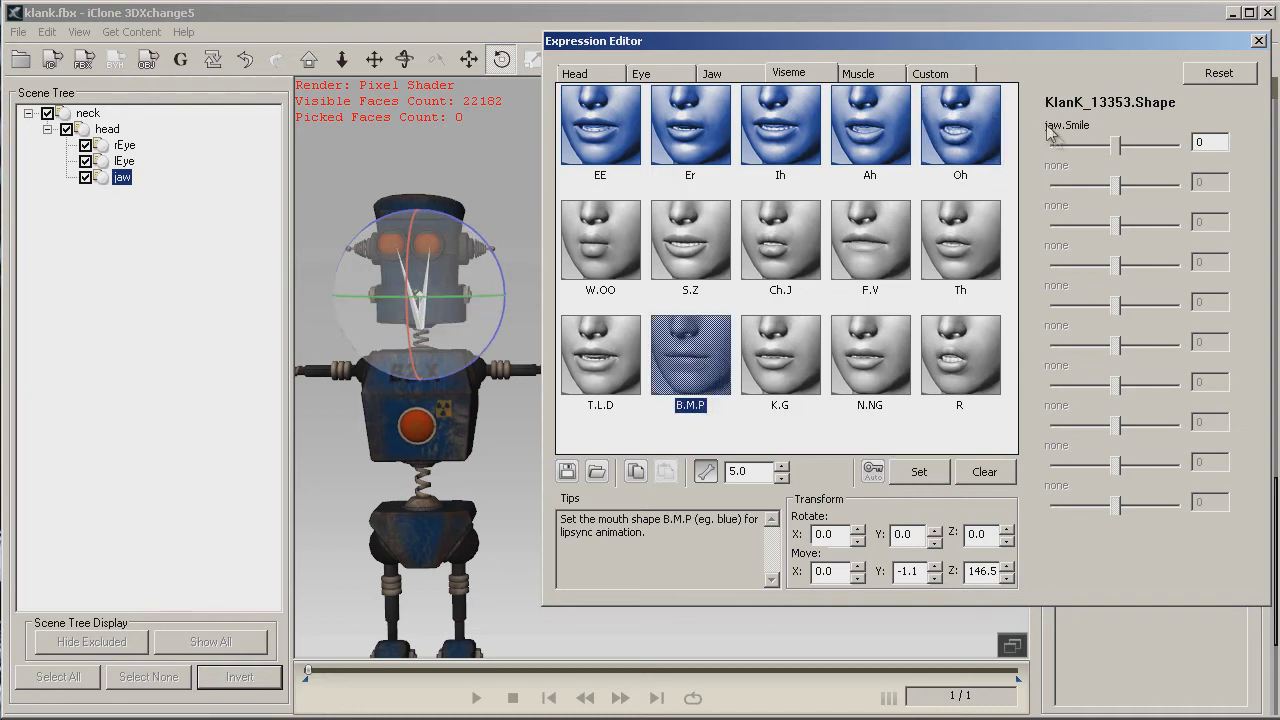
drag(1117, 150, 1190, 154)
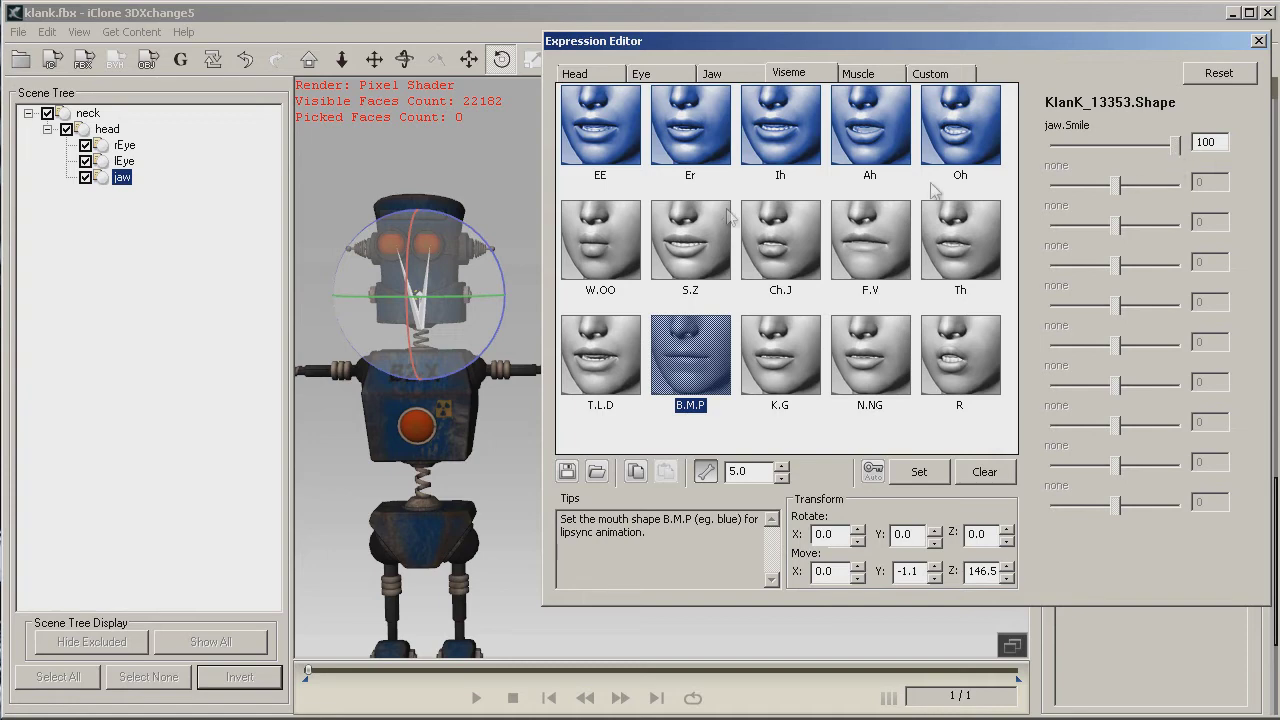
drag(412, 340, 448, 350)
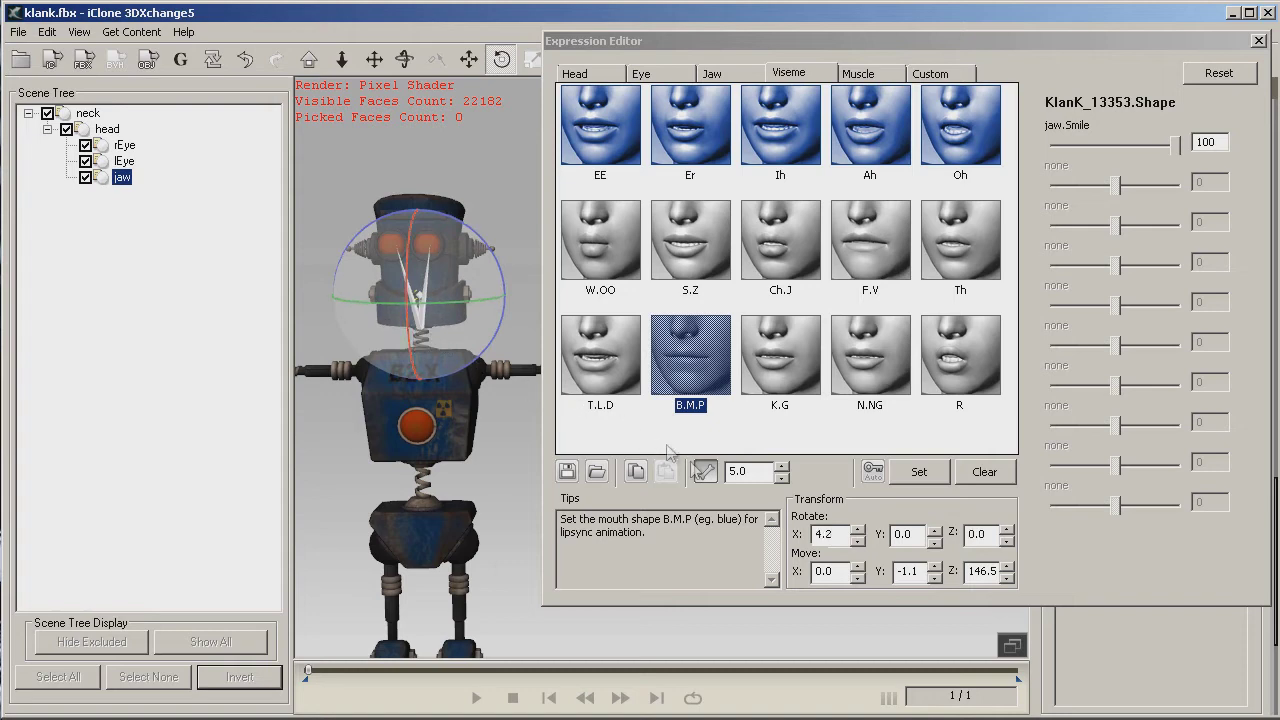
click(919, 474)
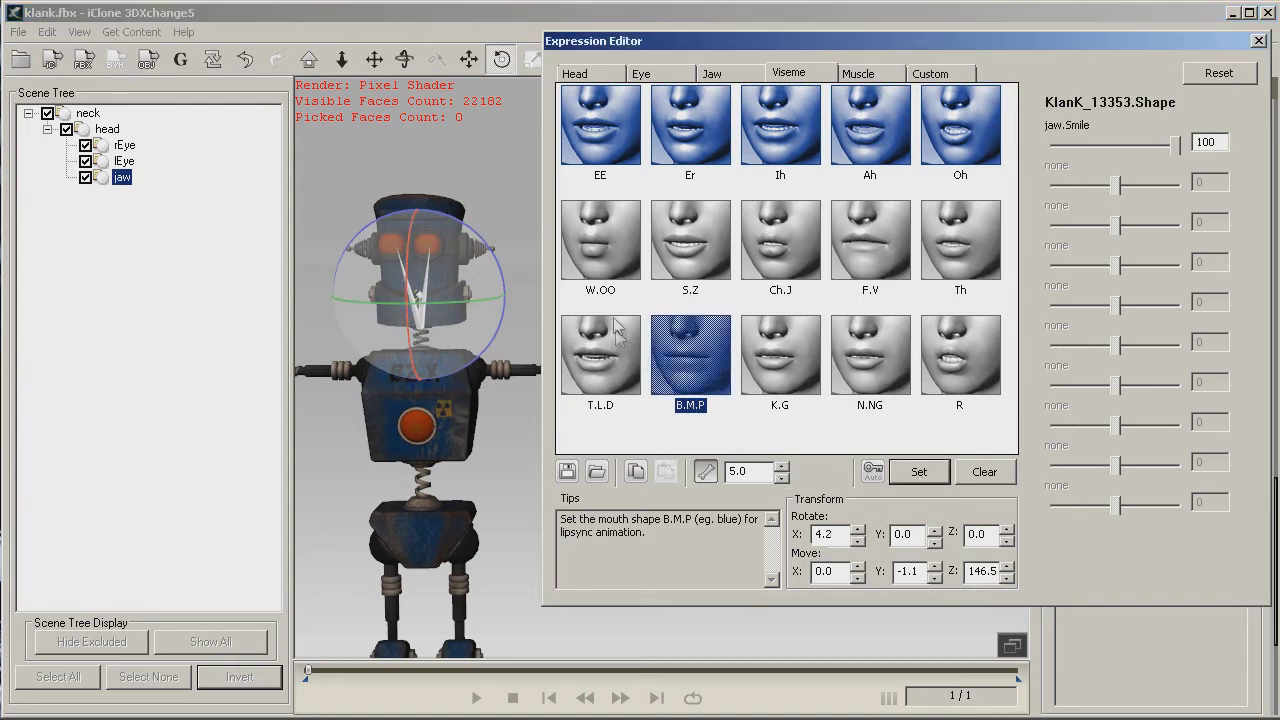
Set the W.OO viseme with the smile morph at about 65 and the jaw rotated to about 17.9° X.
click(592, 259)
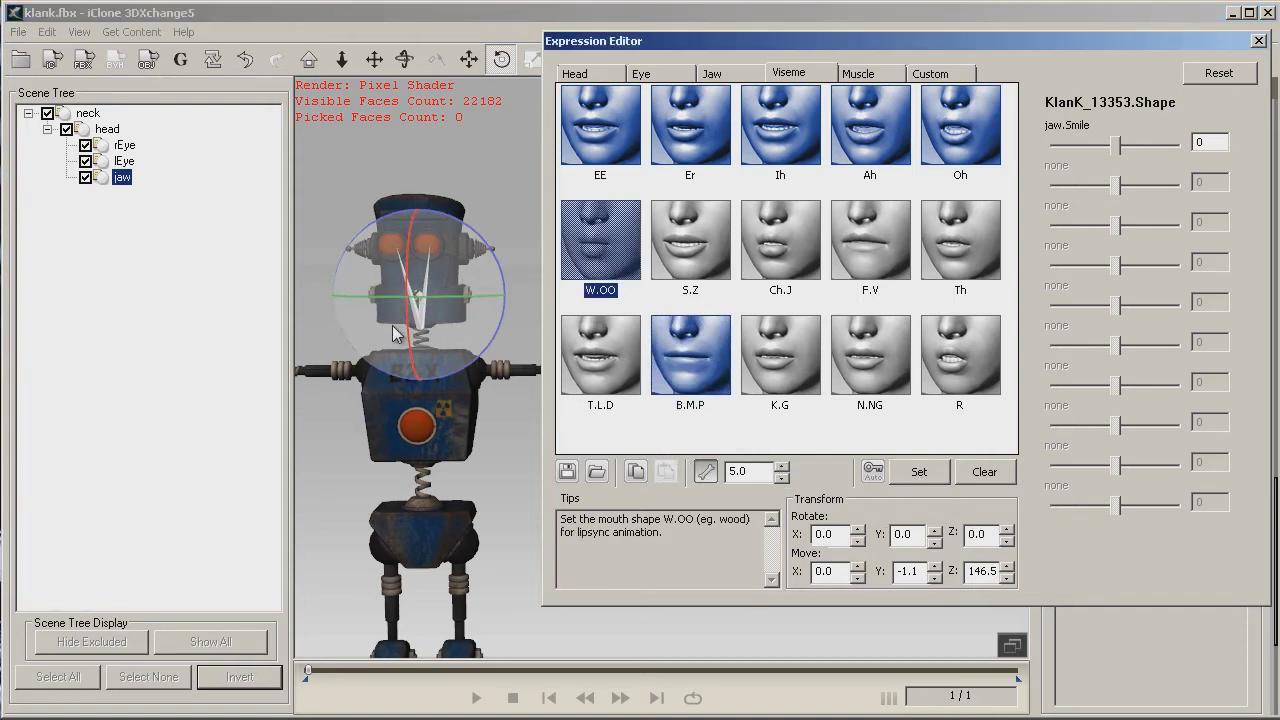
drag(1121, 146, 1160, 146)
drag(415, 332, 416, 360)
click(925, 472)
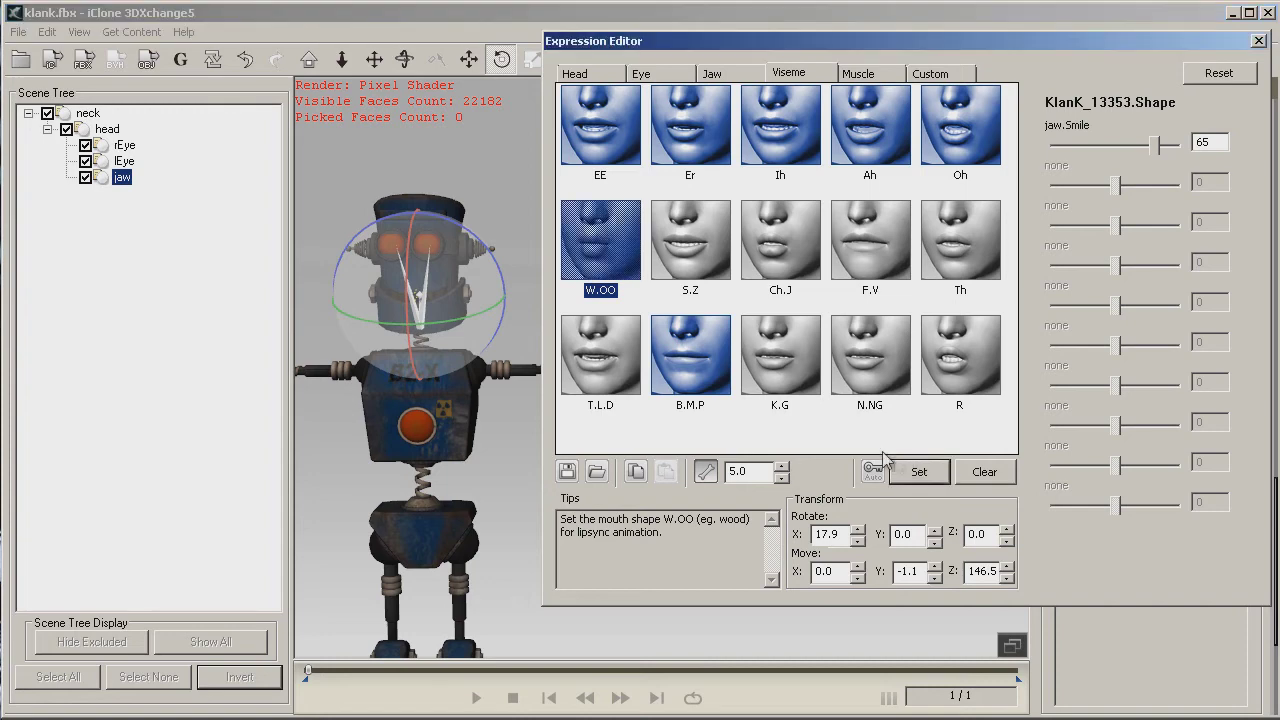
click(695, 262)
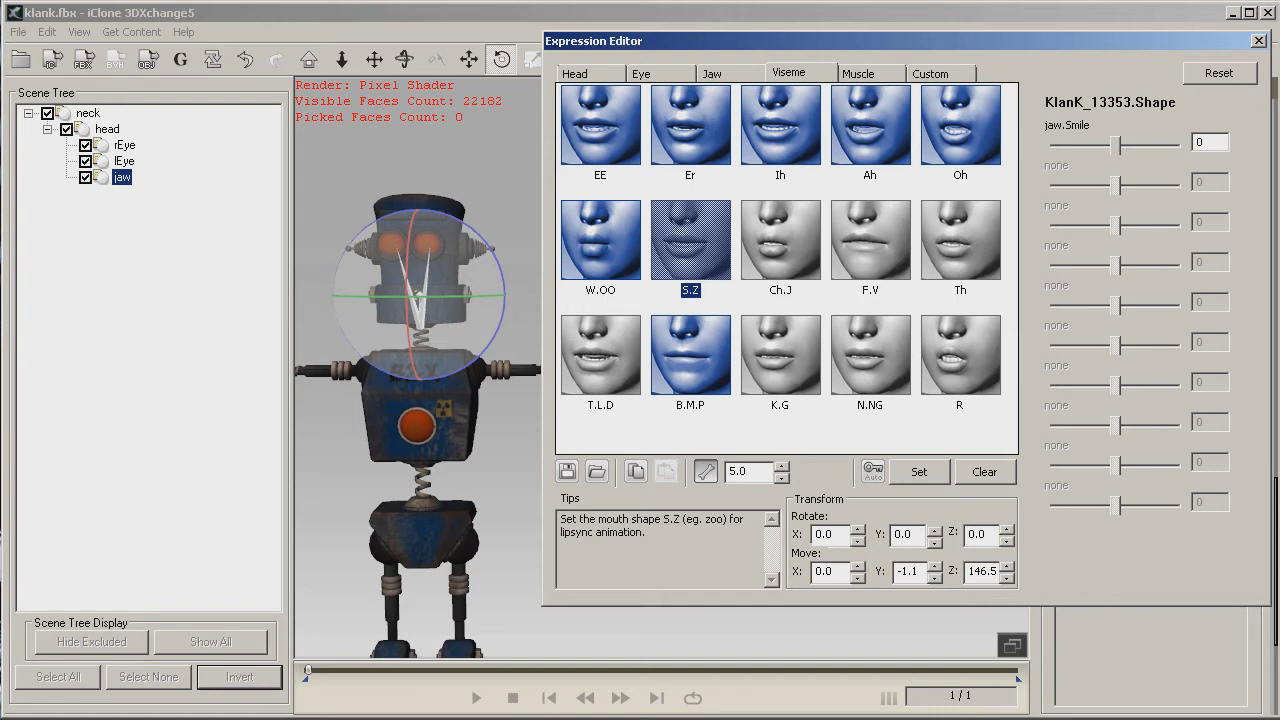
click(860, 74)
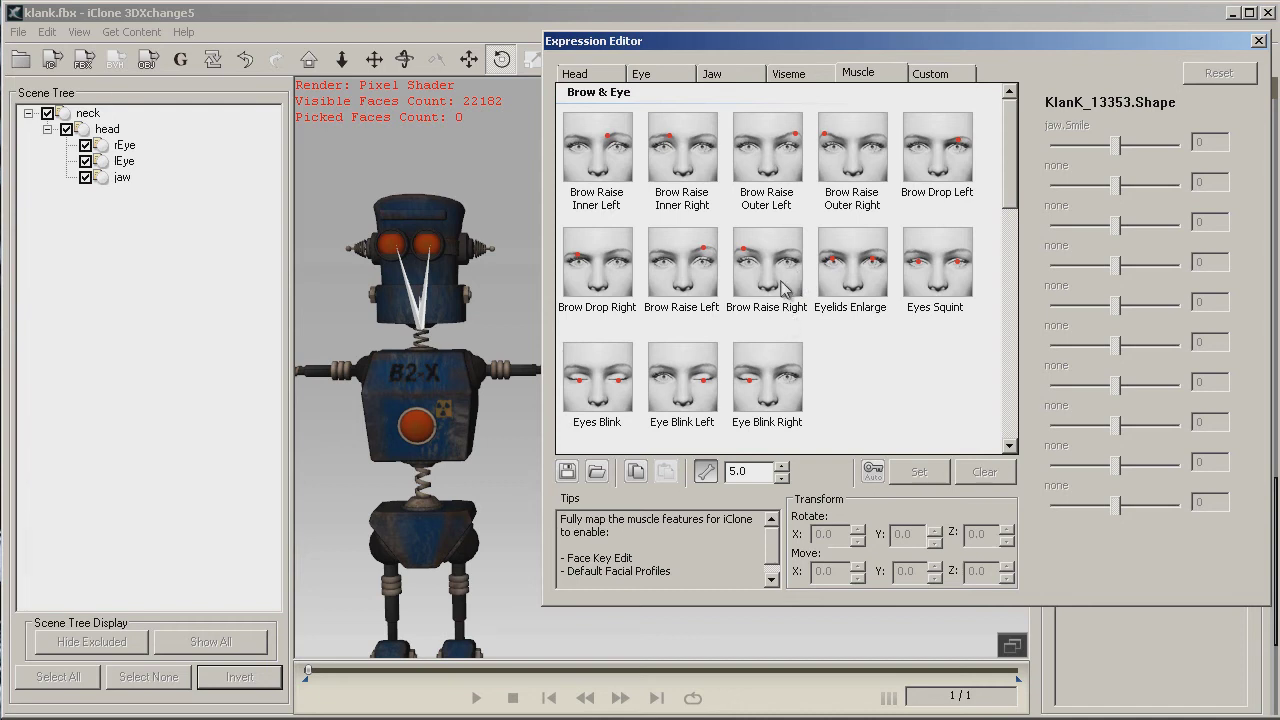
Set the Custom Group 1 Upward pose with the smile morph at 100.
click(931, 75)
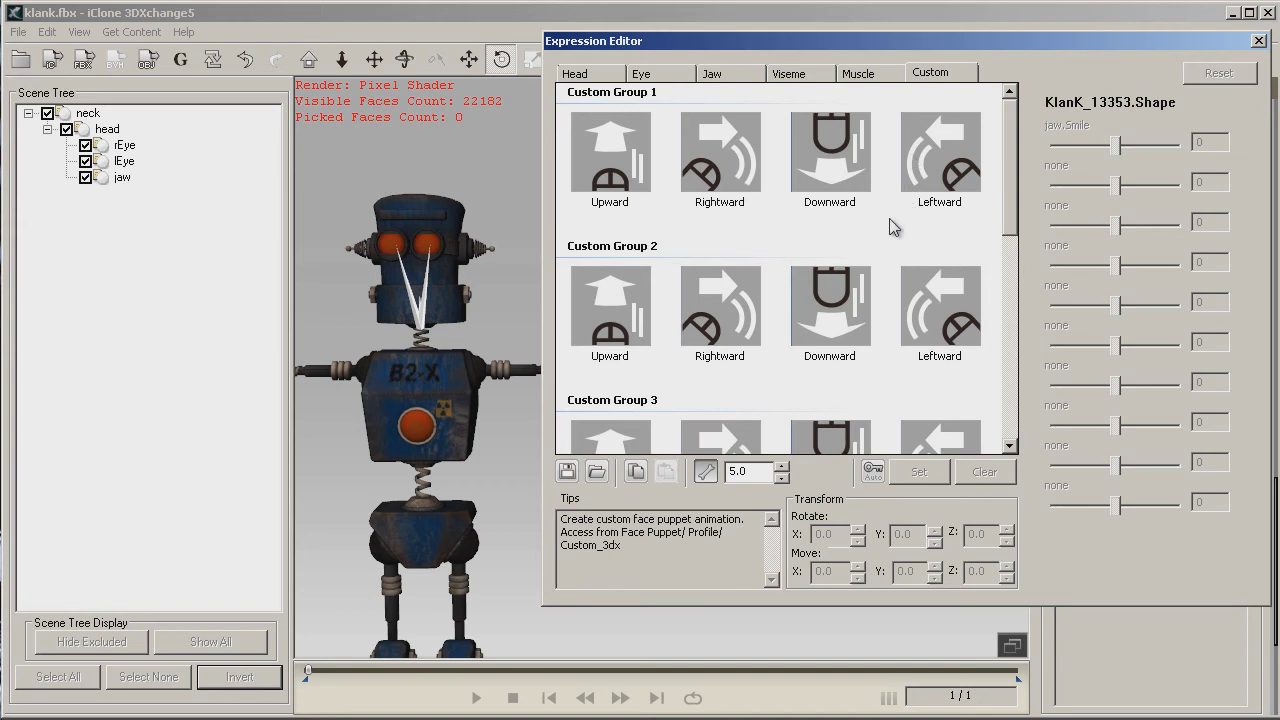
click(614, 180)
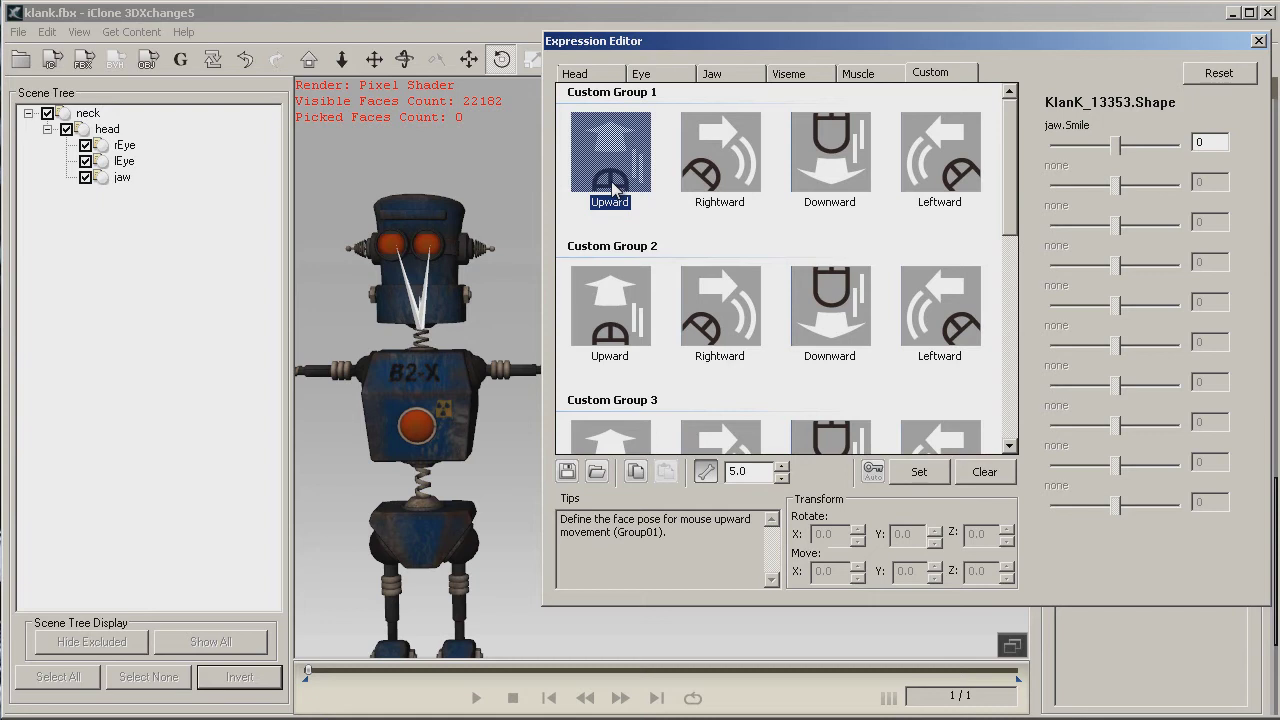
click(690, 172)
click(605, 170)
drag(1120, 146, 1190, 147)
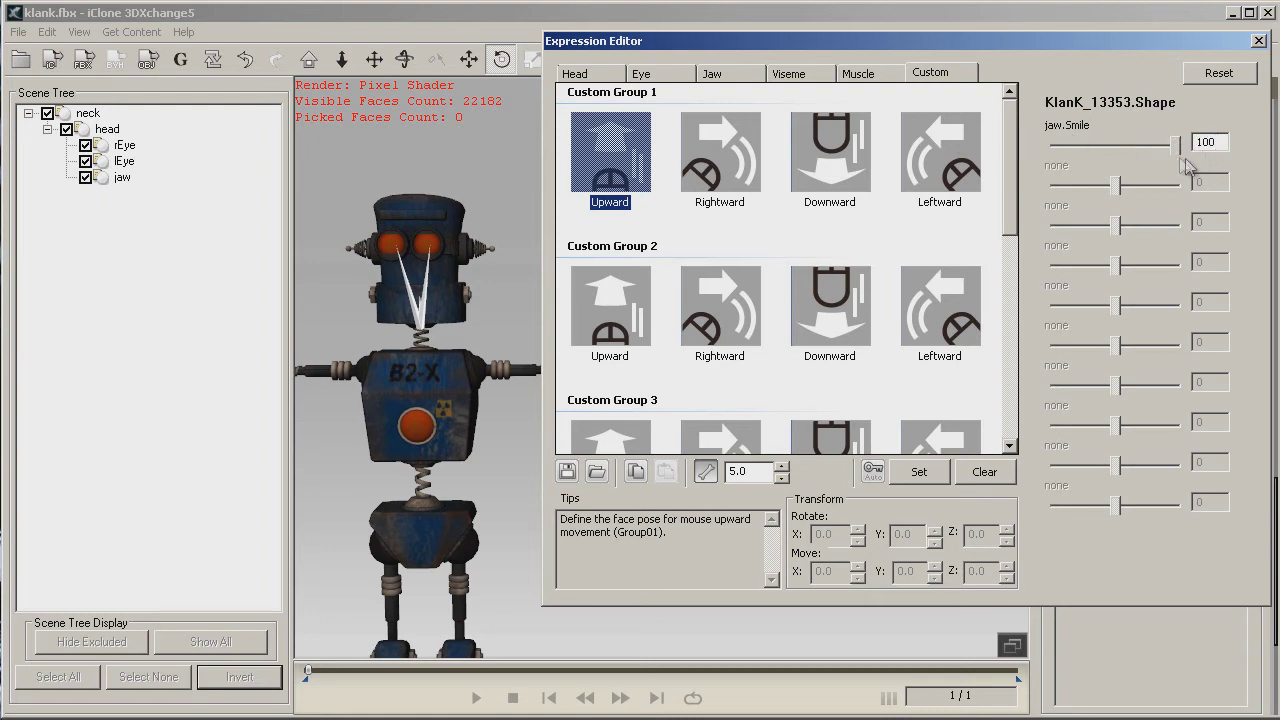
click(922, 472)
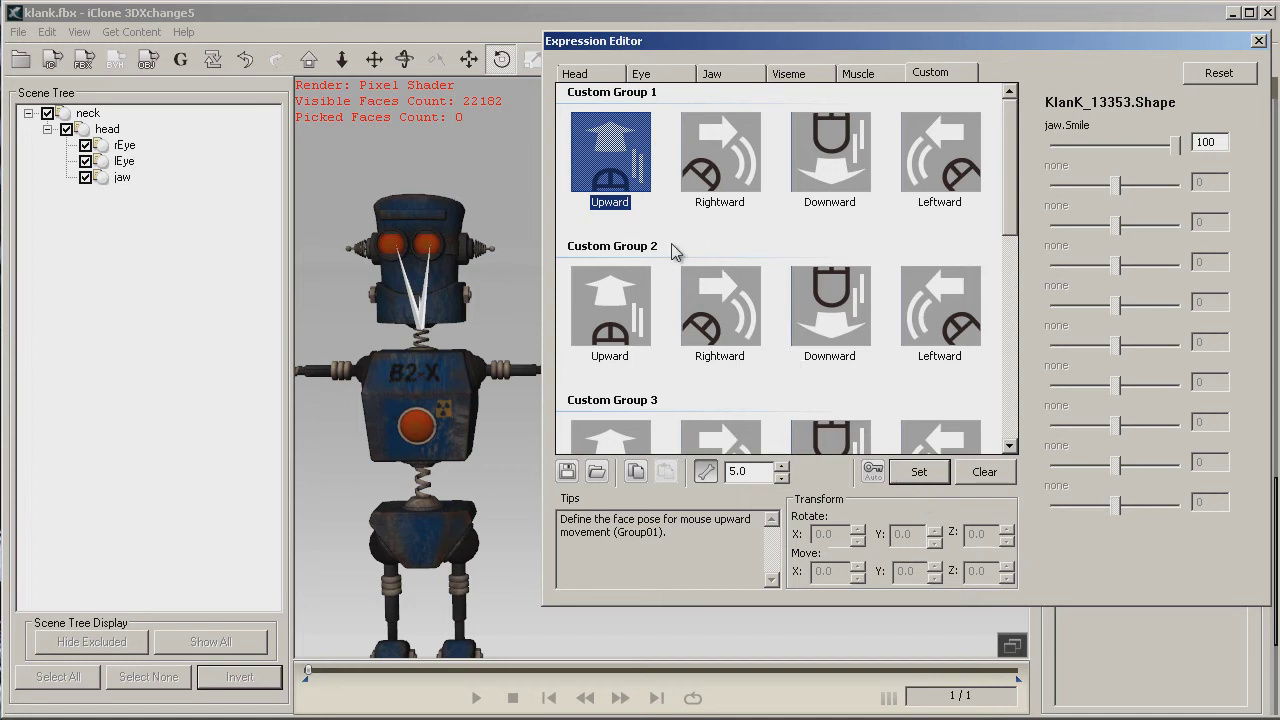
Set the Custom Group 1 Rightward pose with the head bone rotated to about 16° Y.
click(727, 177)
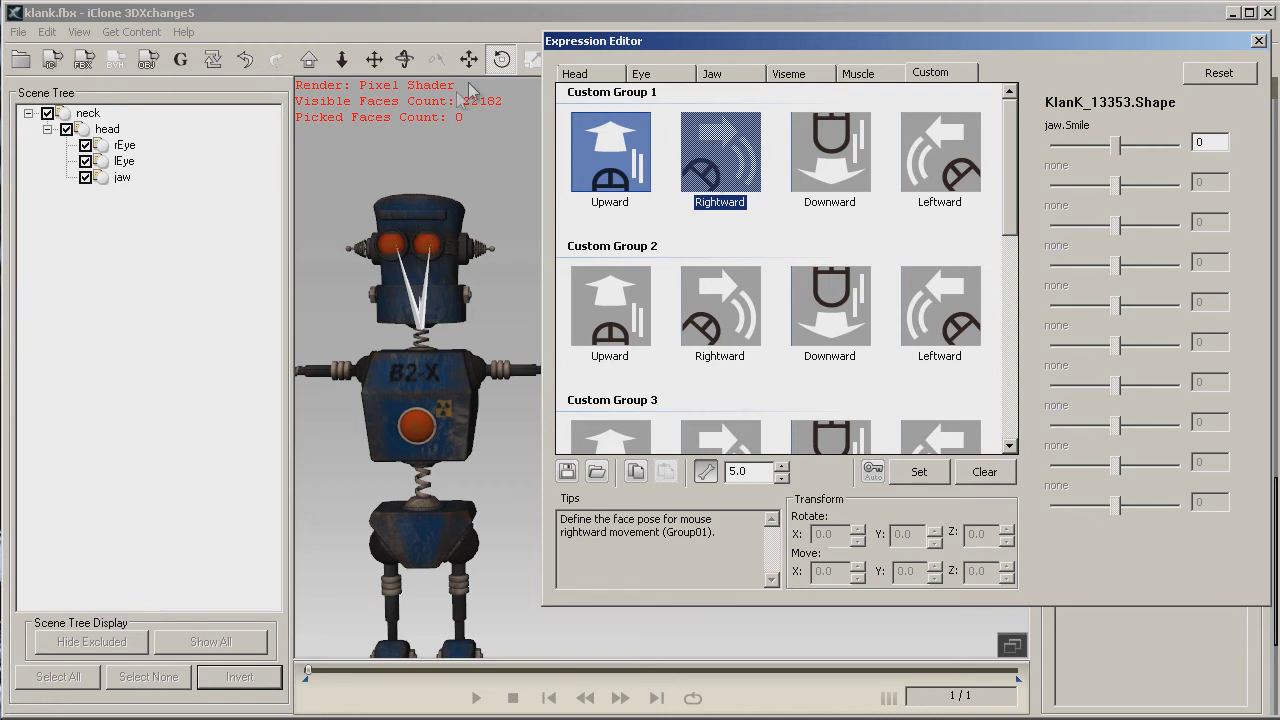
click(418, 303)
click(421, 333)
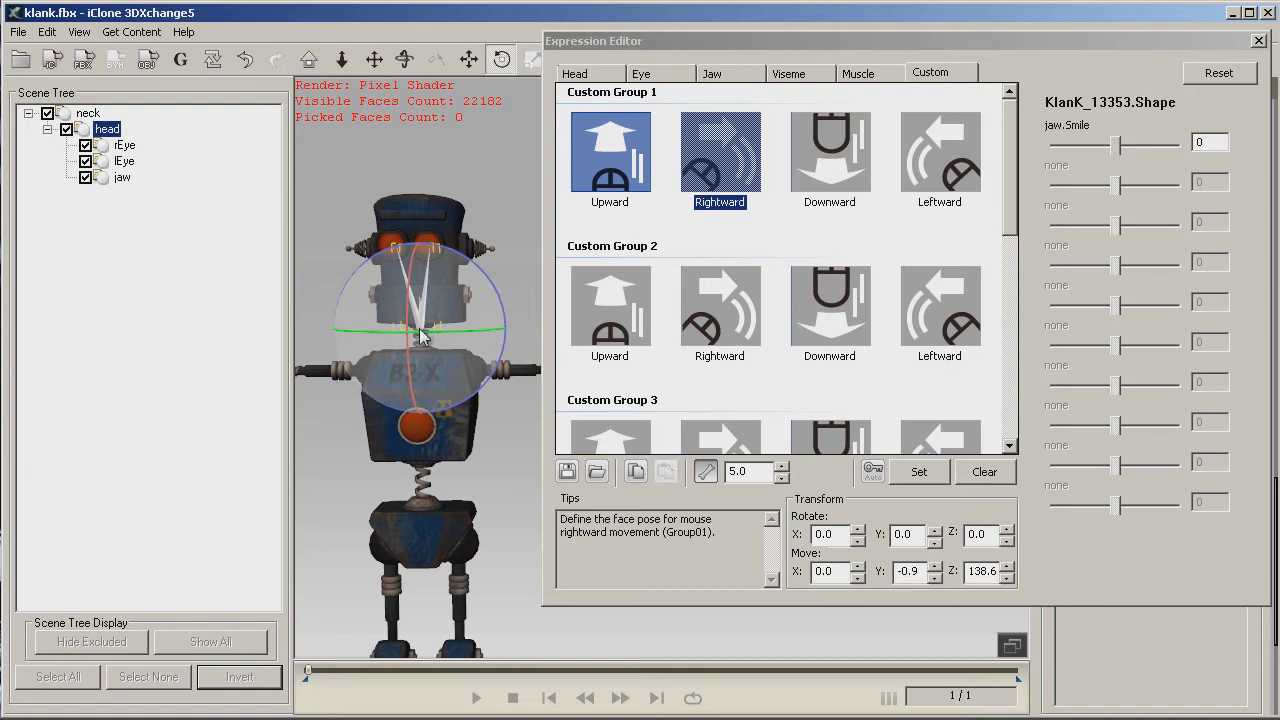
drag(433, 337, 455, 331)
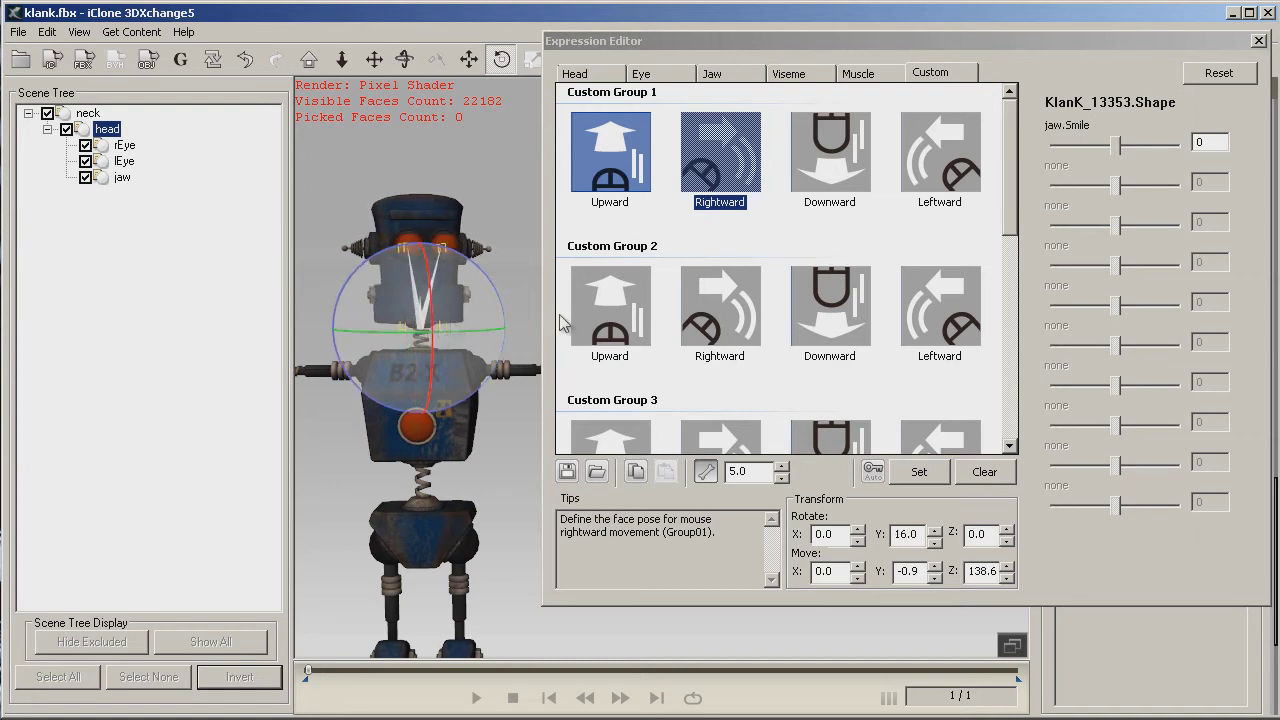
click(919, 471)
Preview the Custom Group 1 Upward and Rightward poses alternately and check the head pose set.
click(634, 157)
click(707, 165)
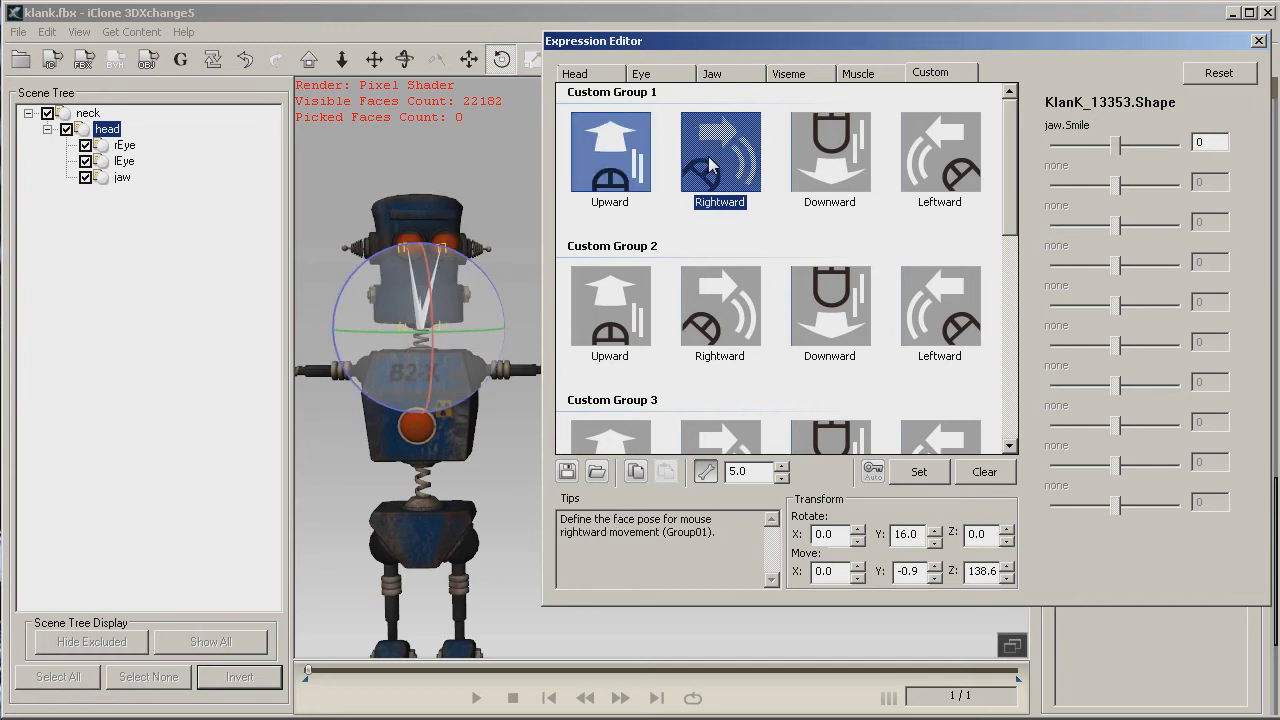
click(605, 170)
click(732, 168)
click(625, 178)
click(700, 172)
click(640, 176)
click(730, 170)
click(580, 74)
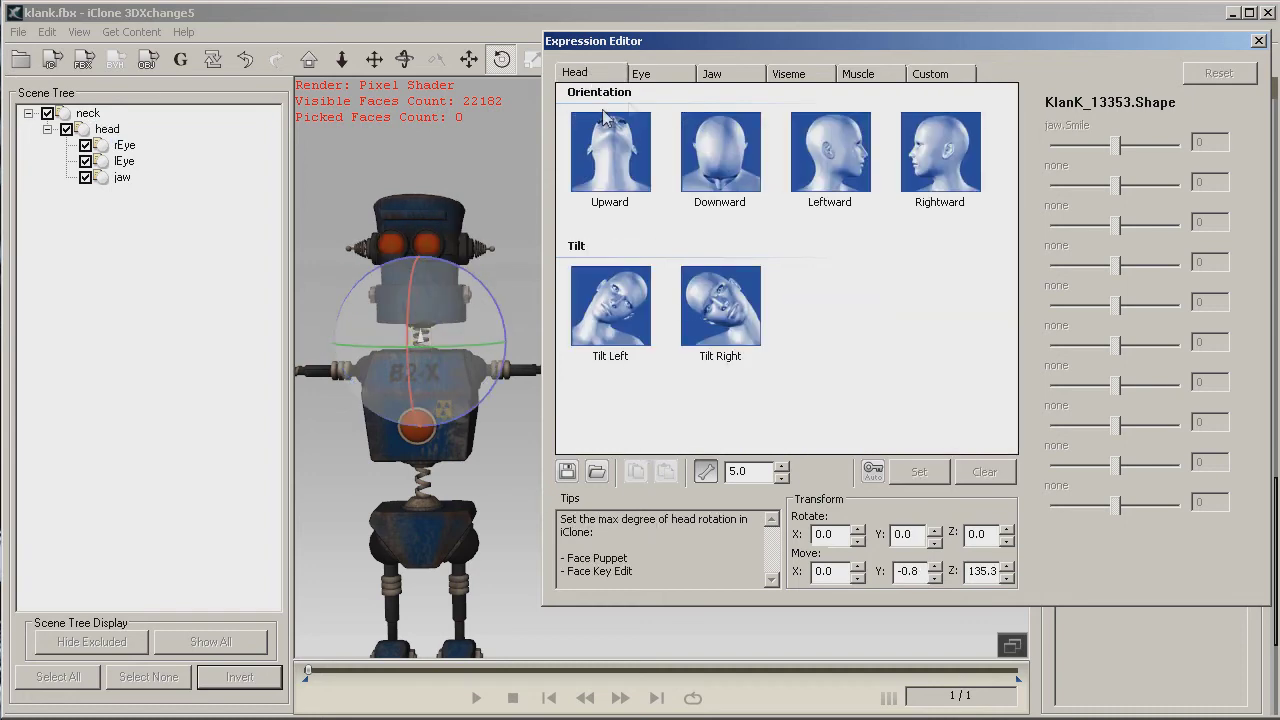
click(932, 76)
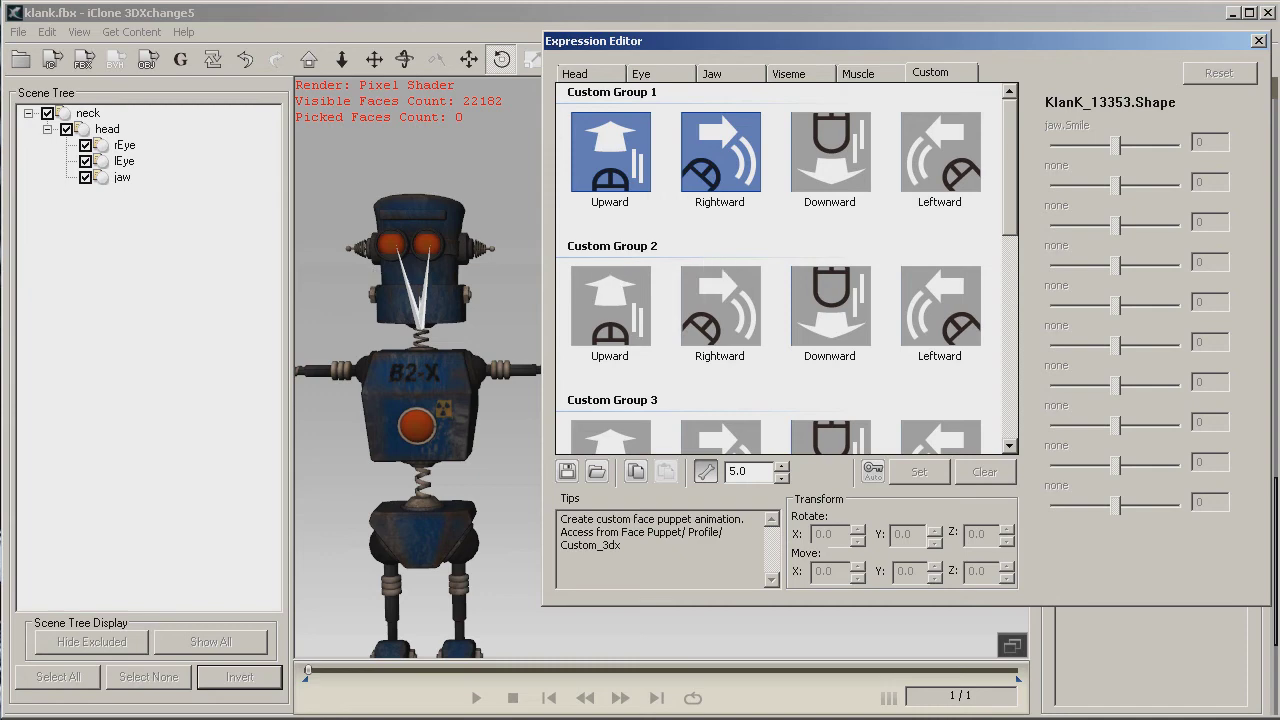
click(1125, 113)
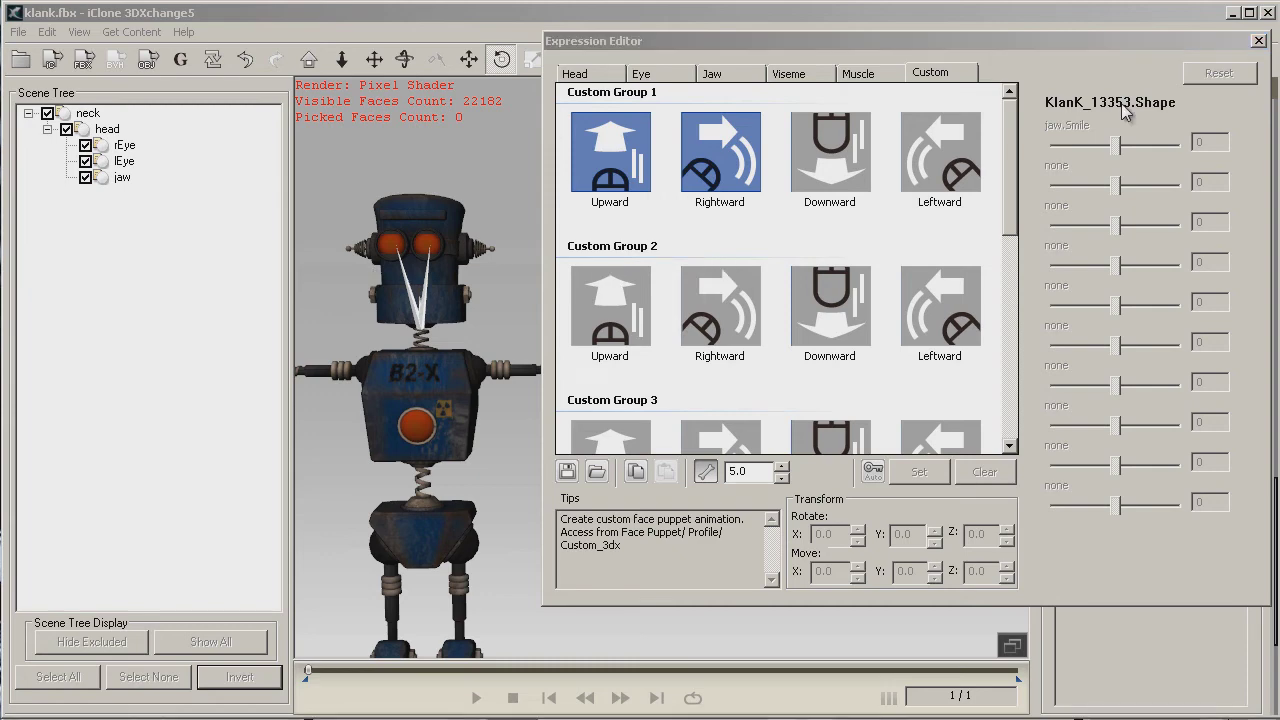
Close the Expression Editor, apply the robot to iClone and open its Facial Animation settings there.
click(1259, 42)
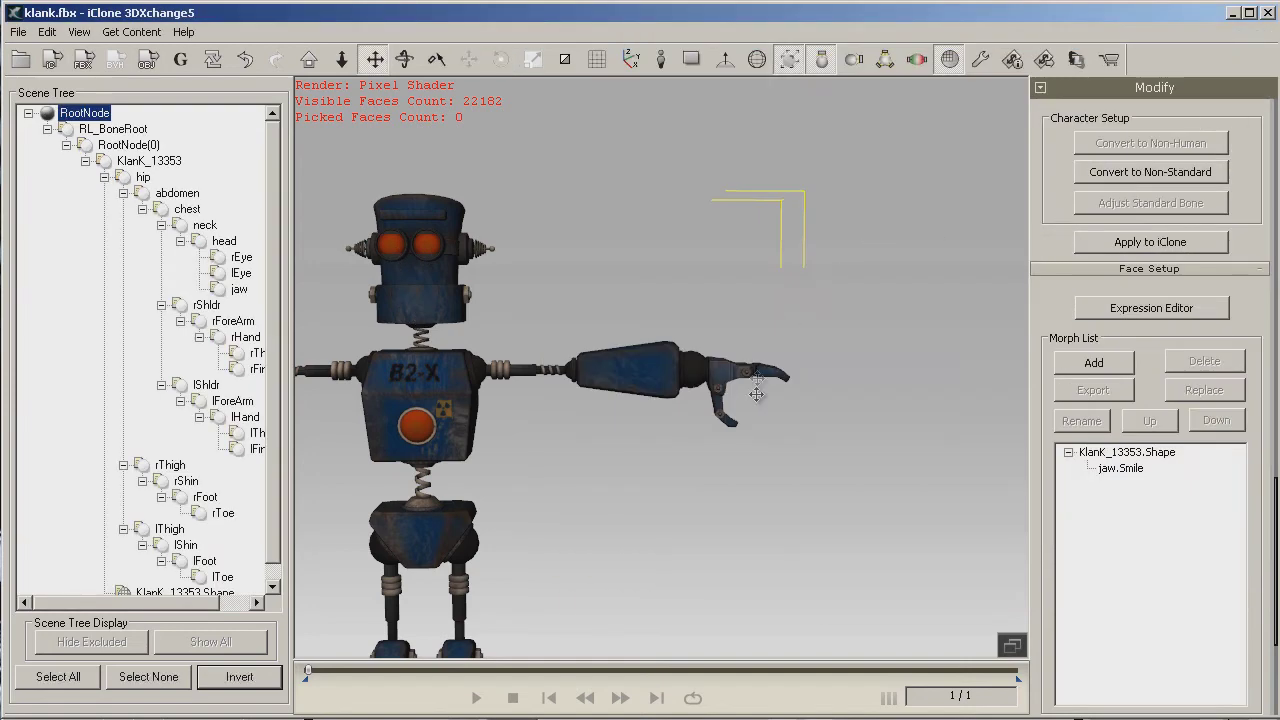
click(1148, 243)
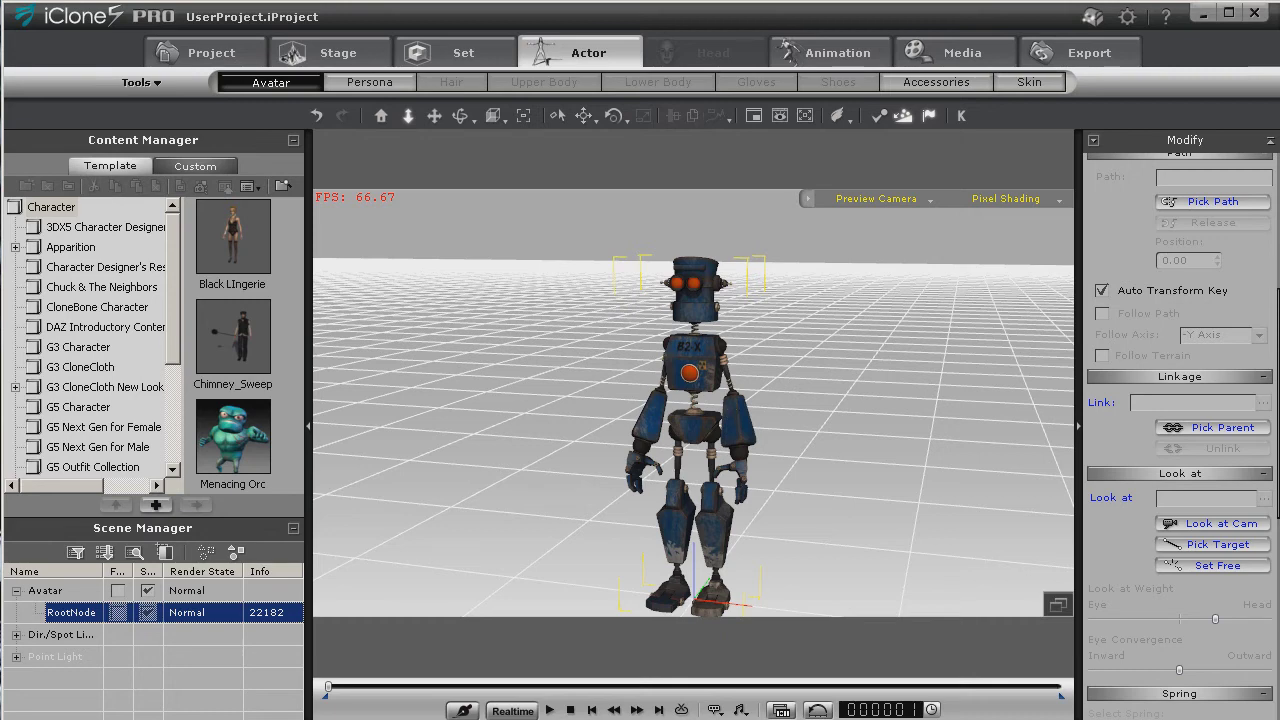
click(835, 55)
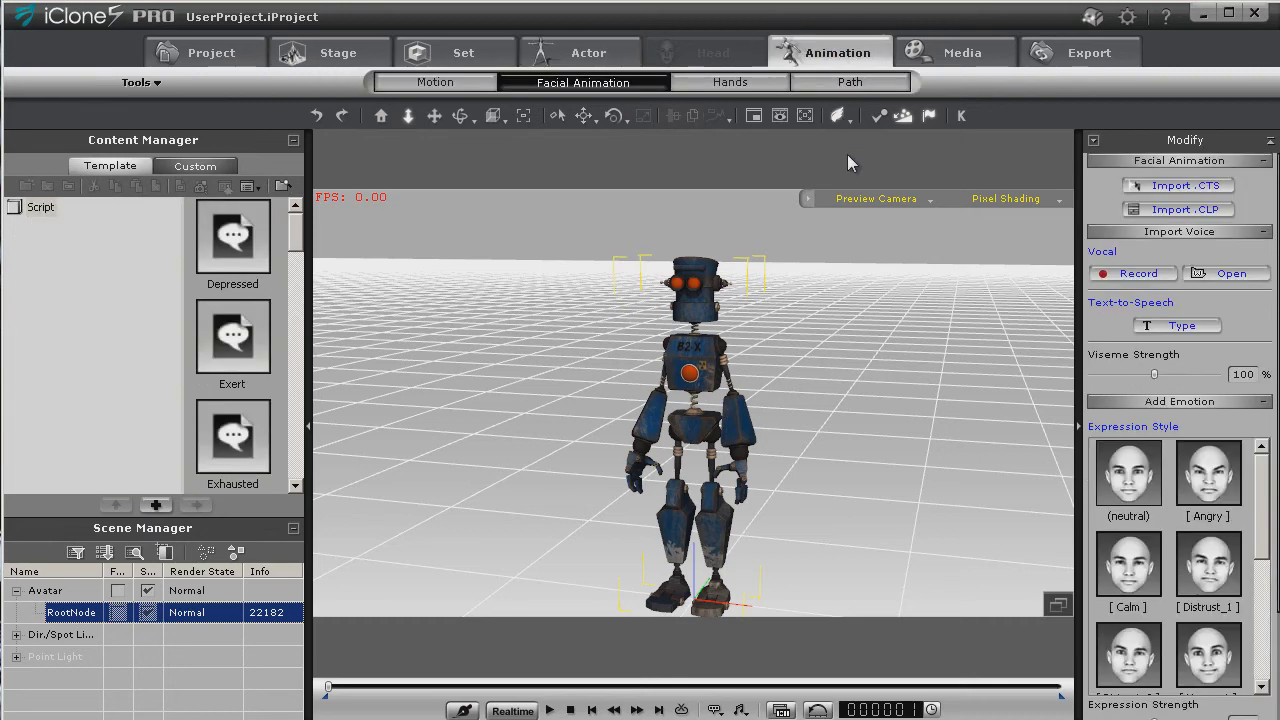
Import the schoolisextra voice file for the robot, play its lip-sync and return to the first frame.
click(1228, 274)
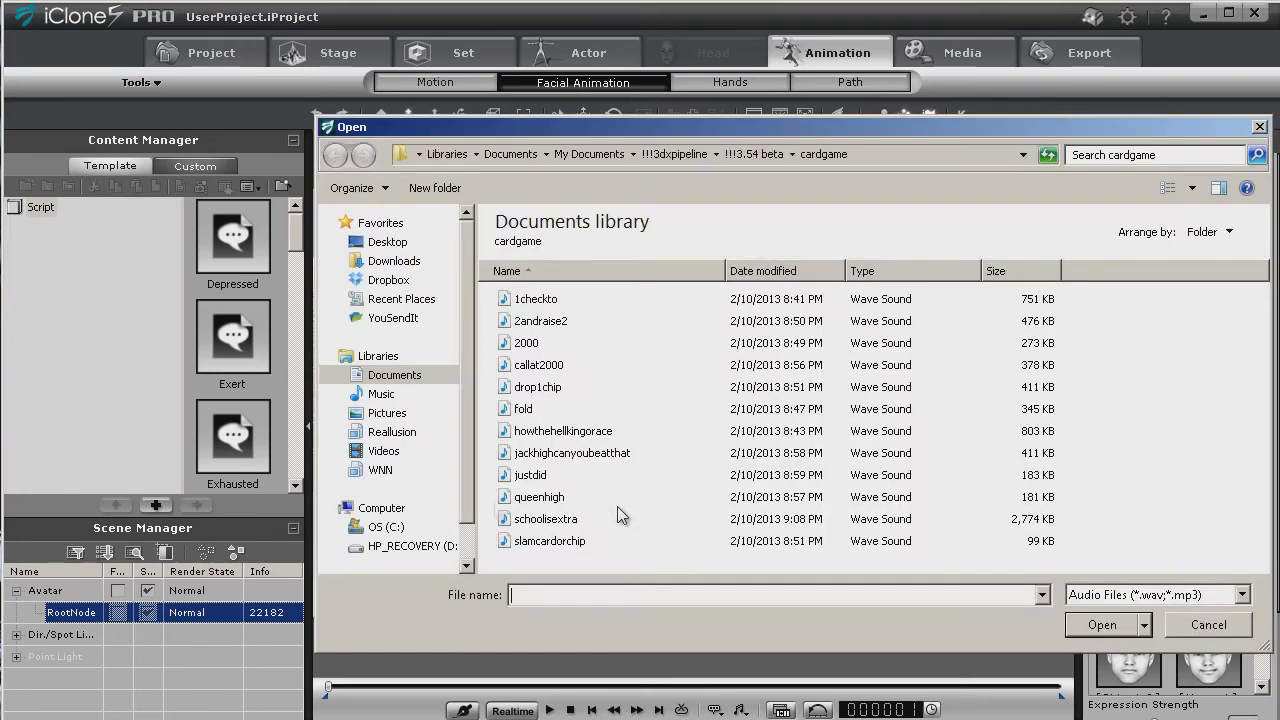
double_click(518, 521)
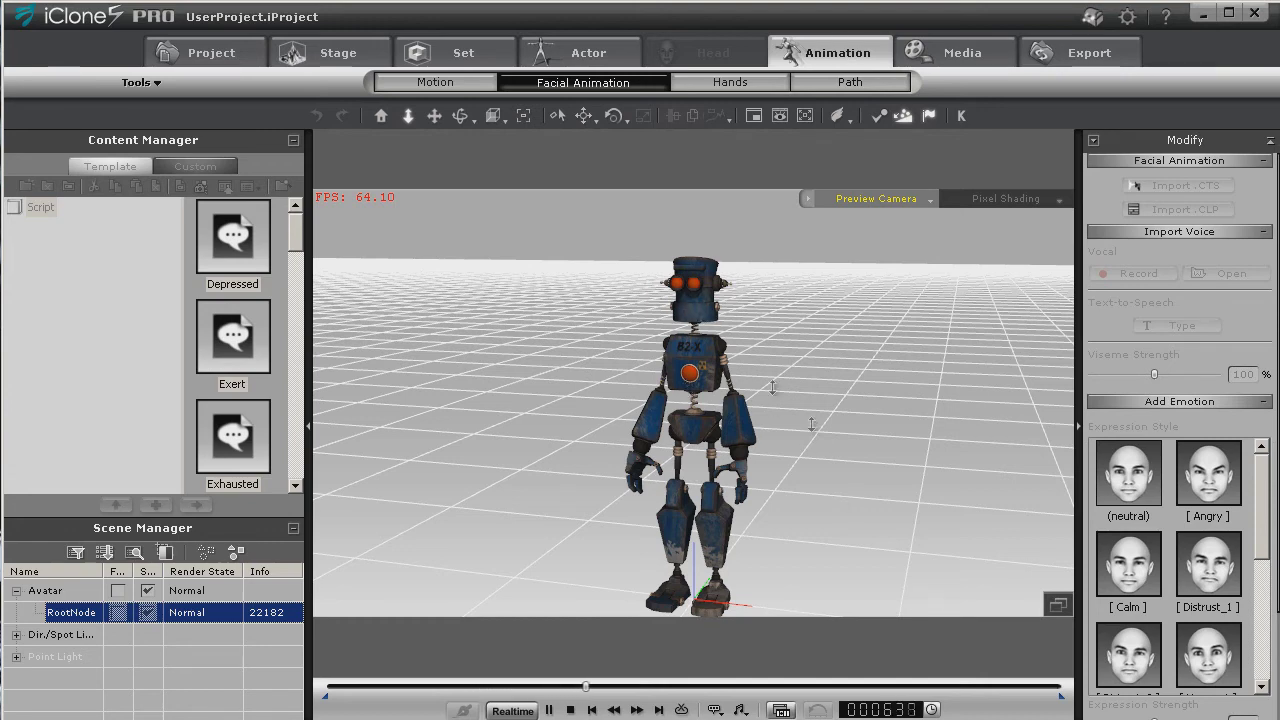
key(space)
click(591, 710)
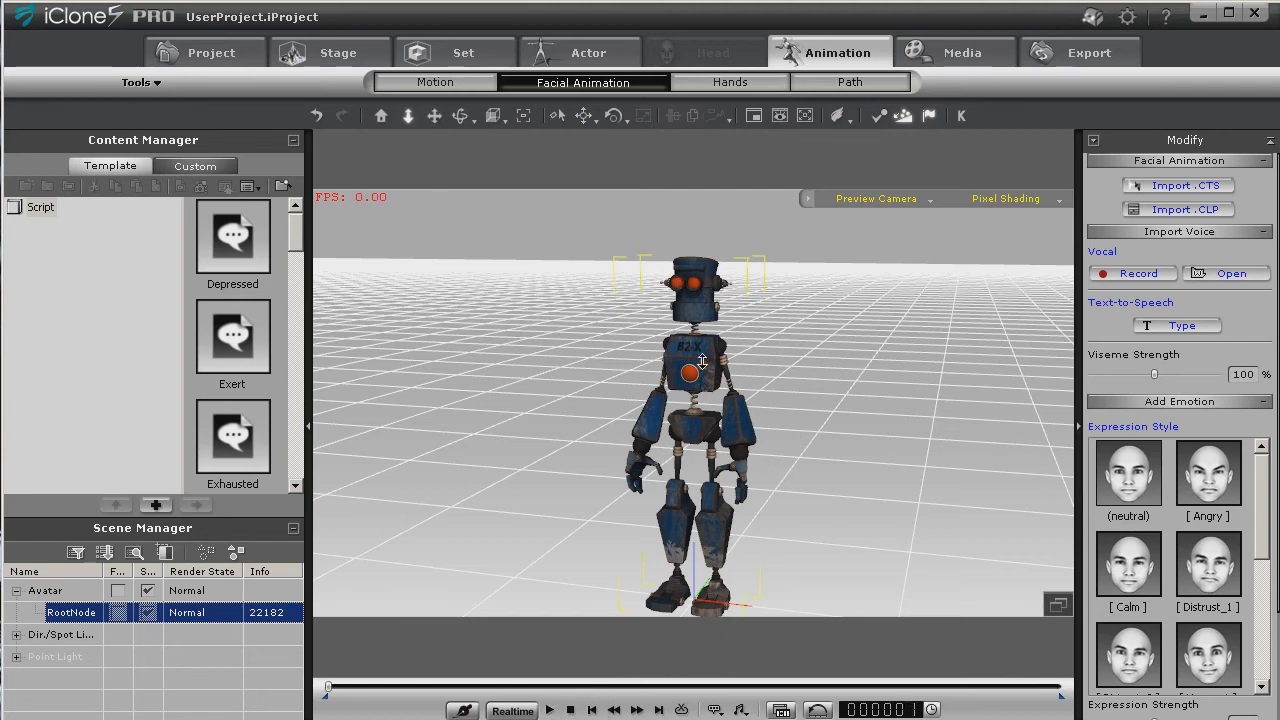
Record a Motion Puppet body performance for the robot with the 01_Natural motion and close the Body Puppet window.
click(437, 83)
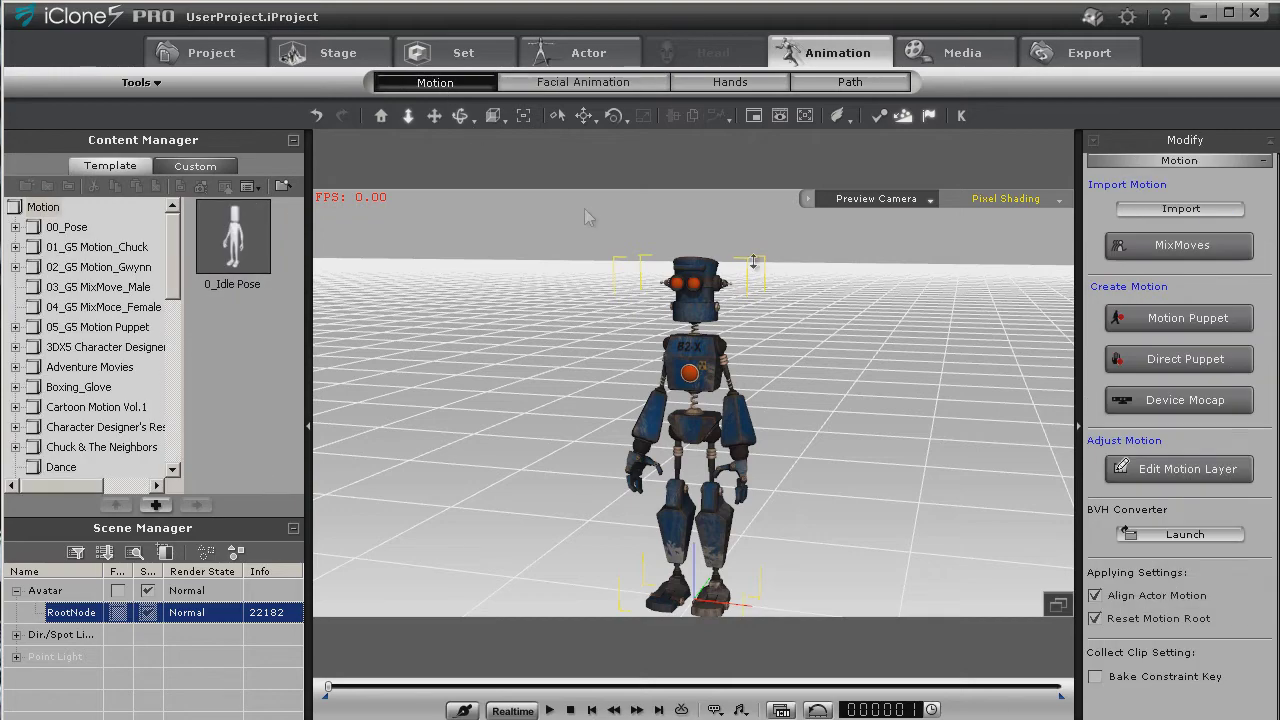
click(1188, 318)
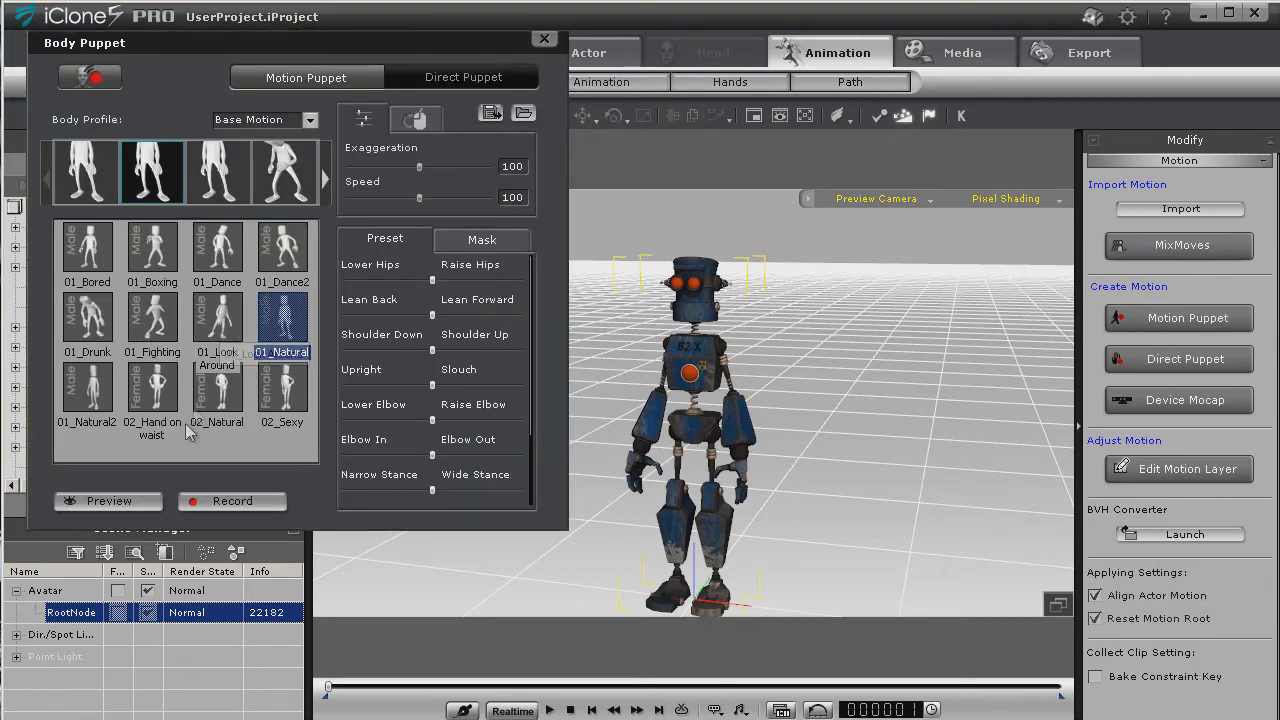
click(222, 502)
key(space)
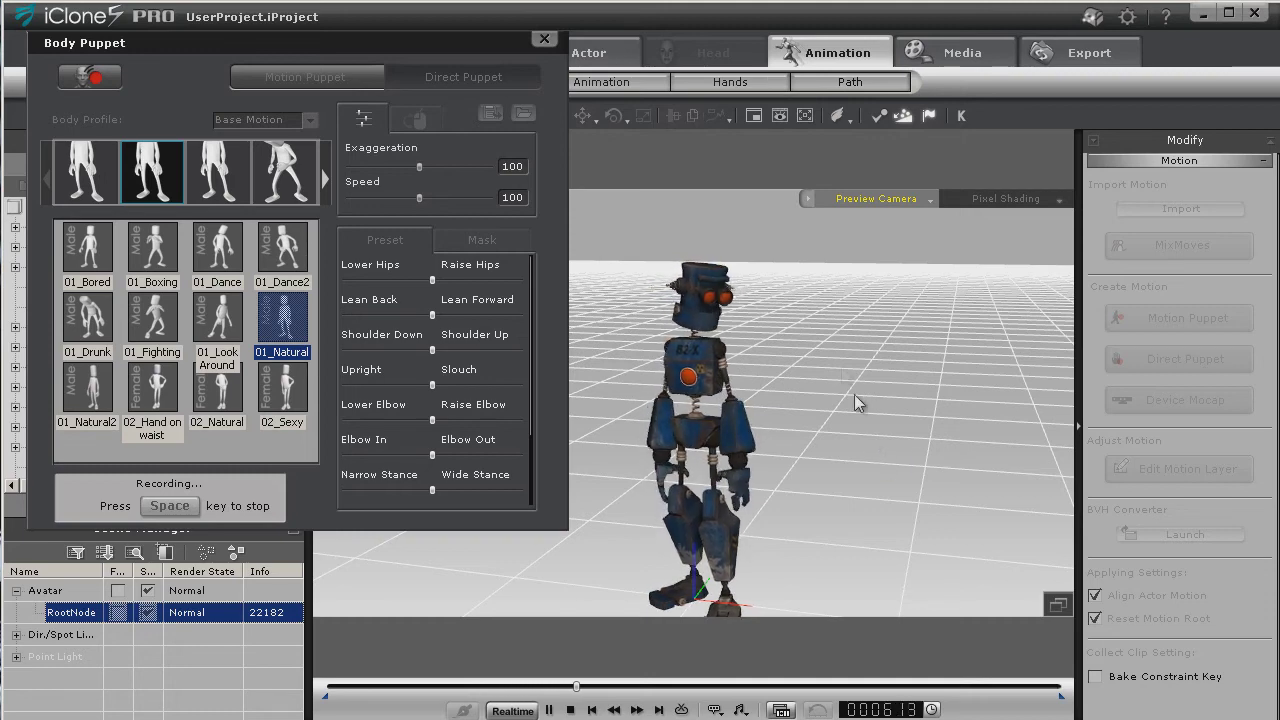
key(space)
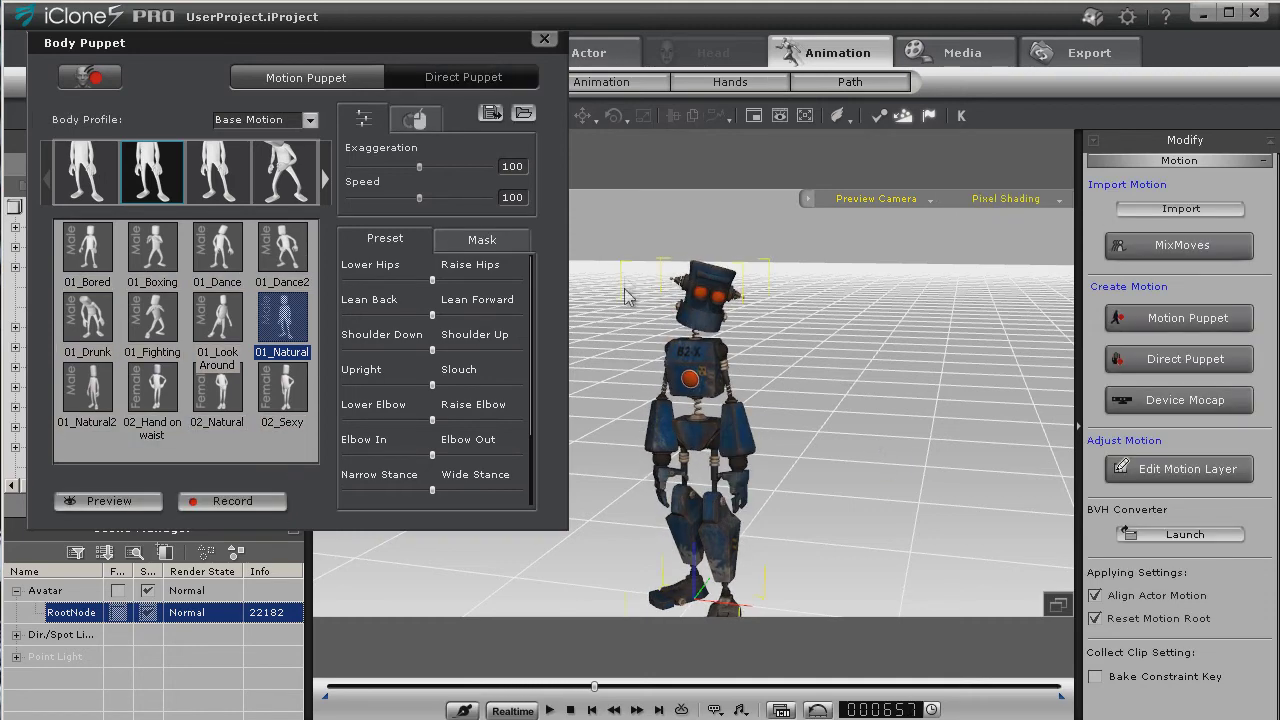
click(543, 40)
Open the robot's hand settings and apply the Fist gesture to both hands at frame 657.
right_click(700, 352)
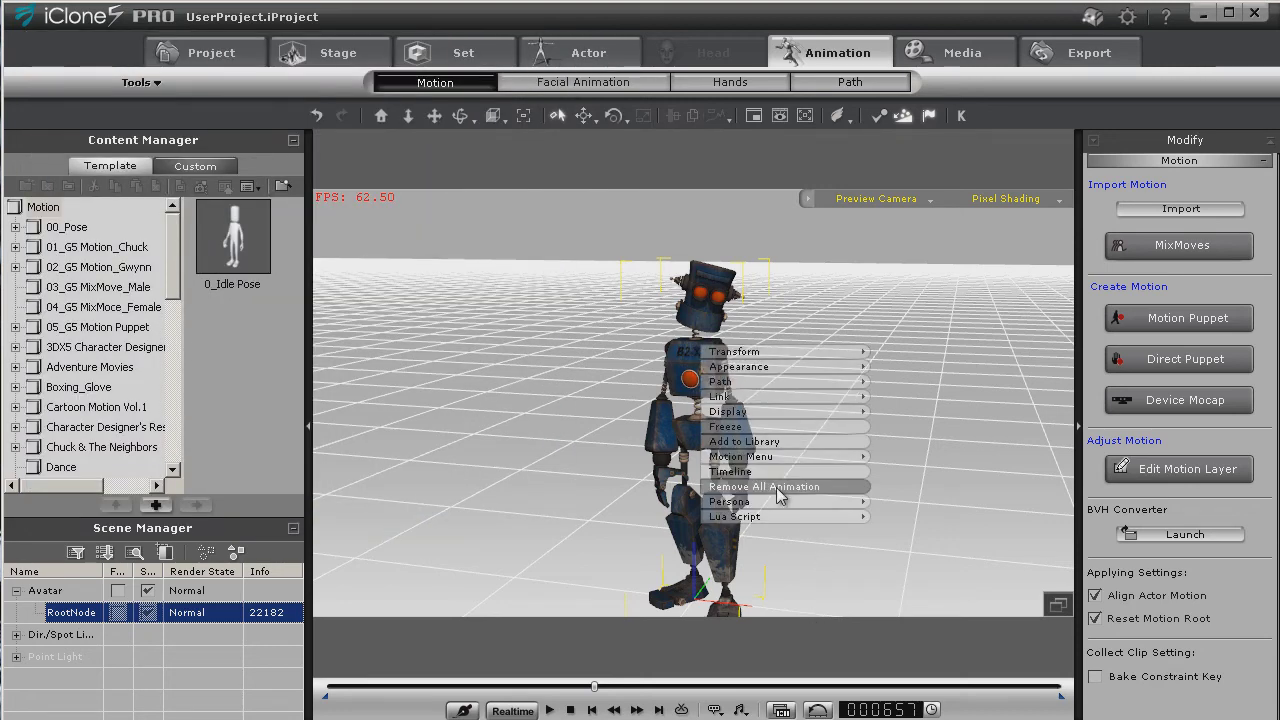
mouse_move(765, 457)
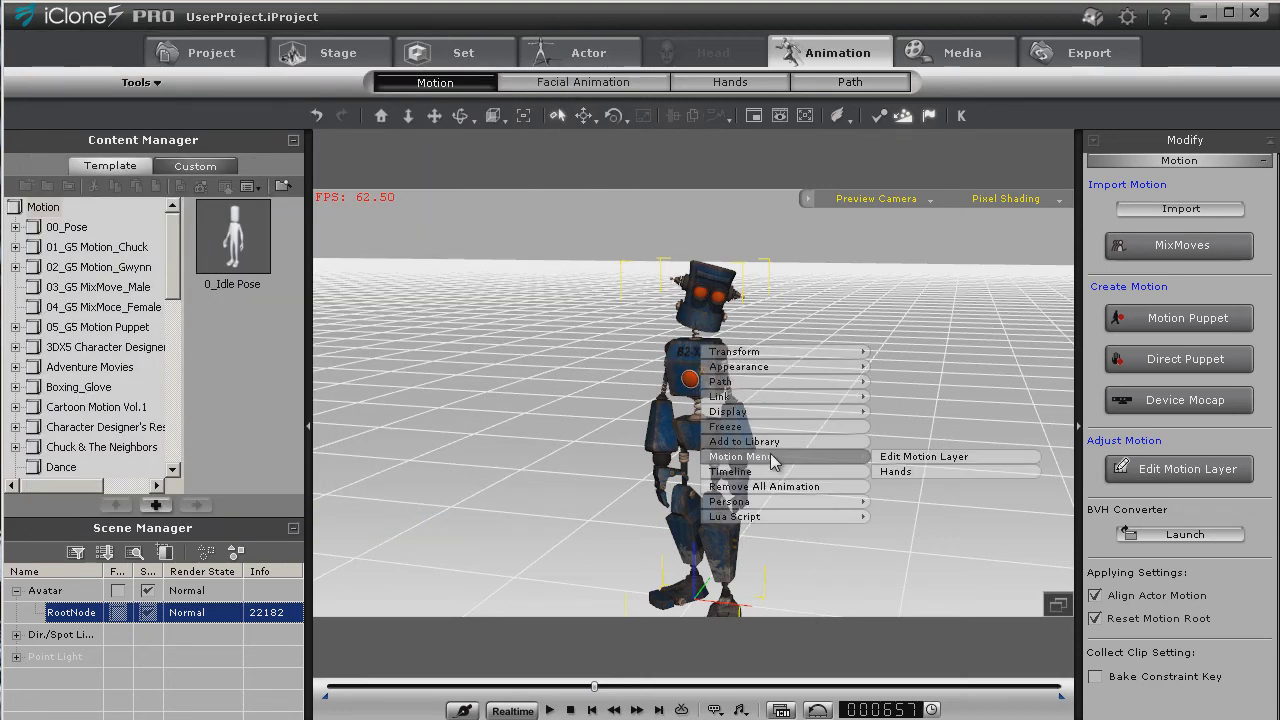
click(900, 471)
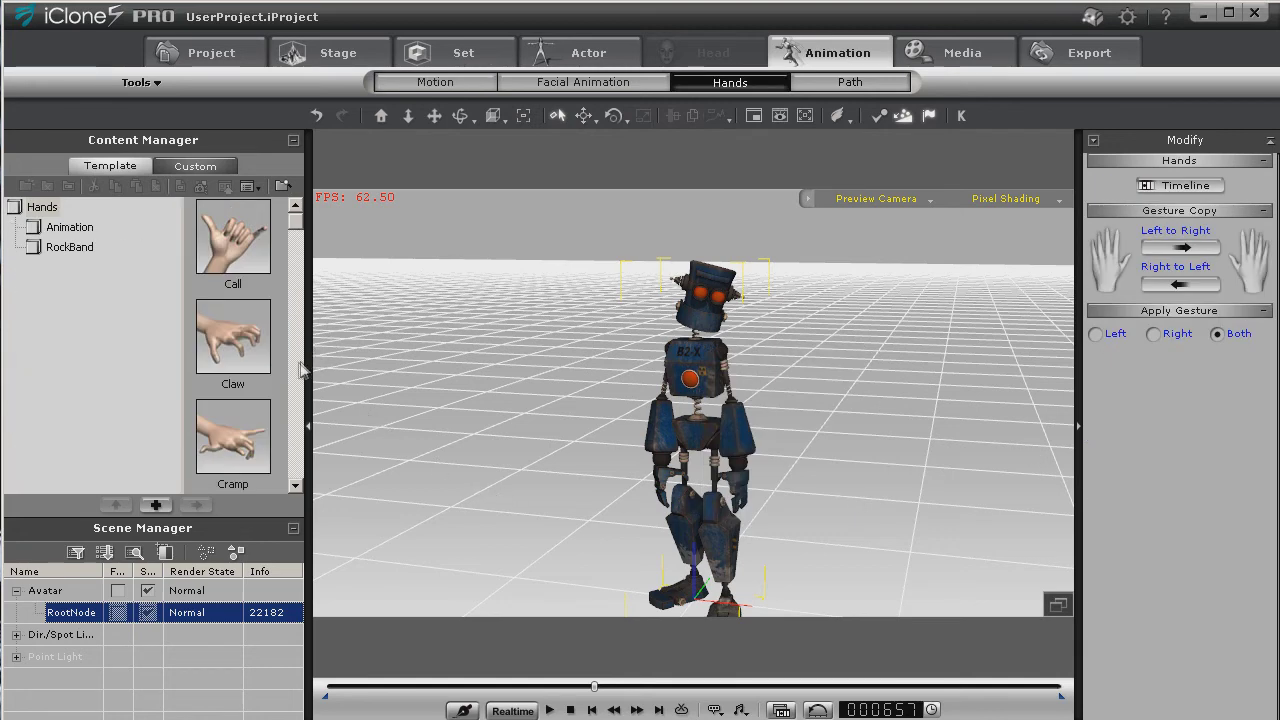
scroll(300, 364, down, 3)
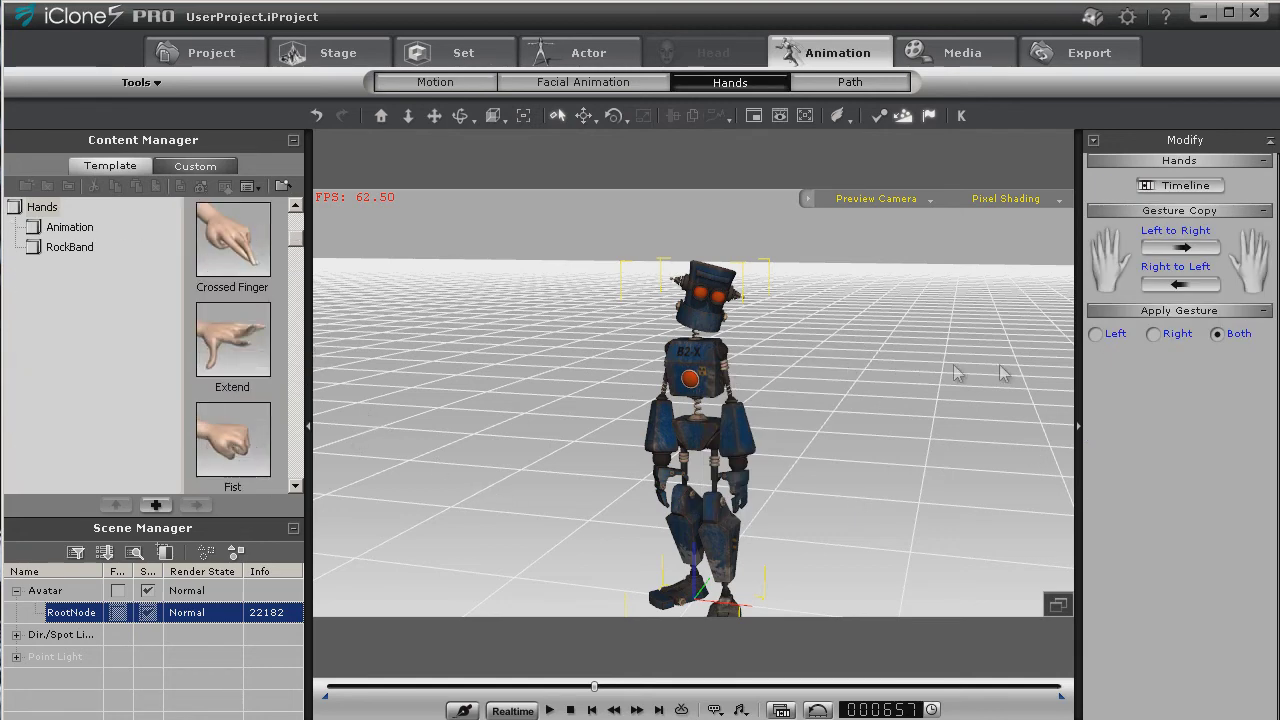
double_click(232, 440)
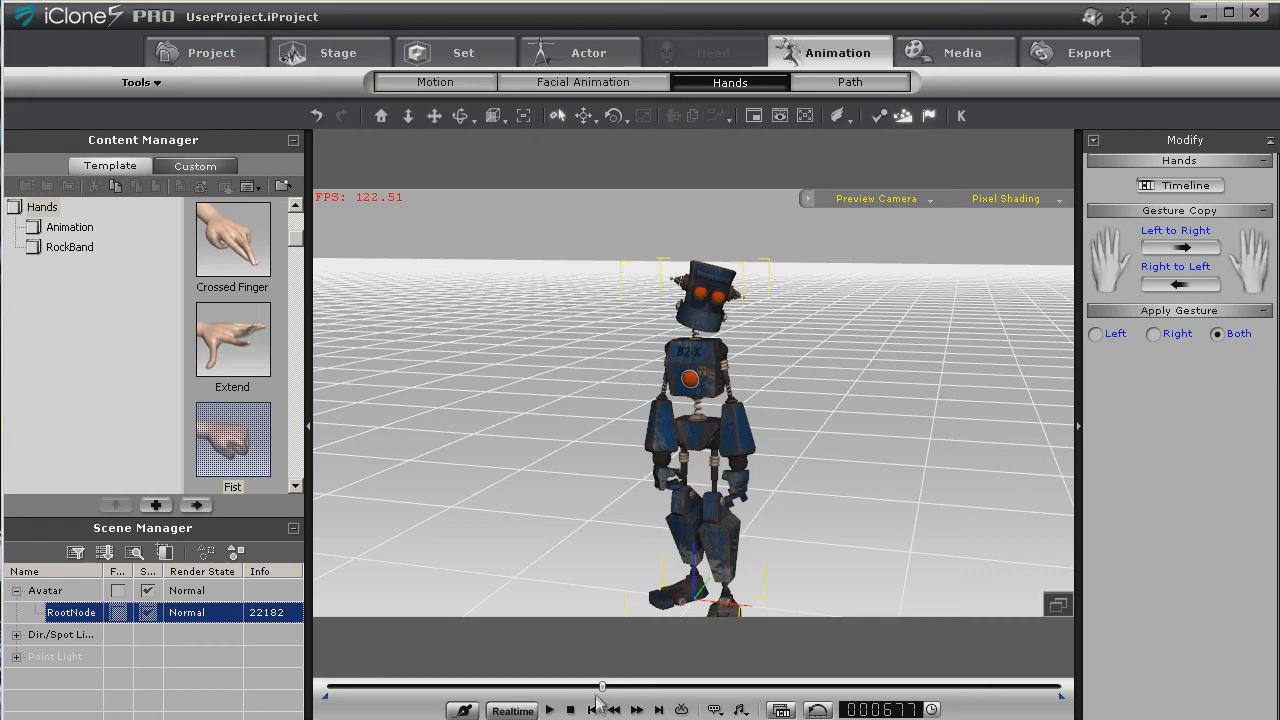
Apply the Fist gesture at the first frame and again a little further along the timeline, and play the animation.
drag(606, 692, 318, 704)
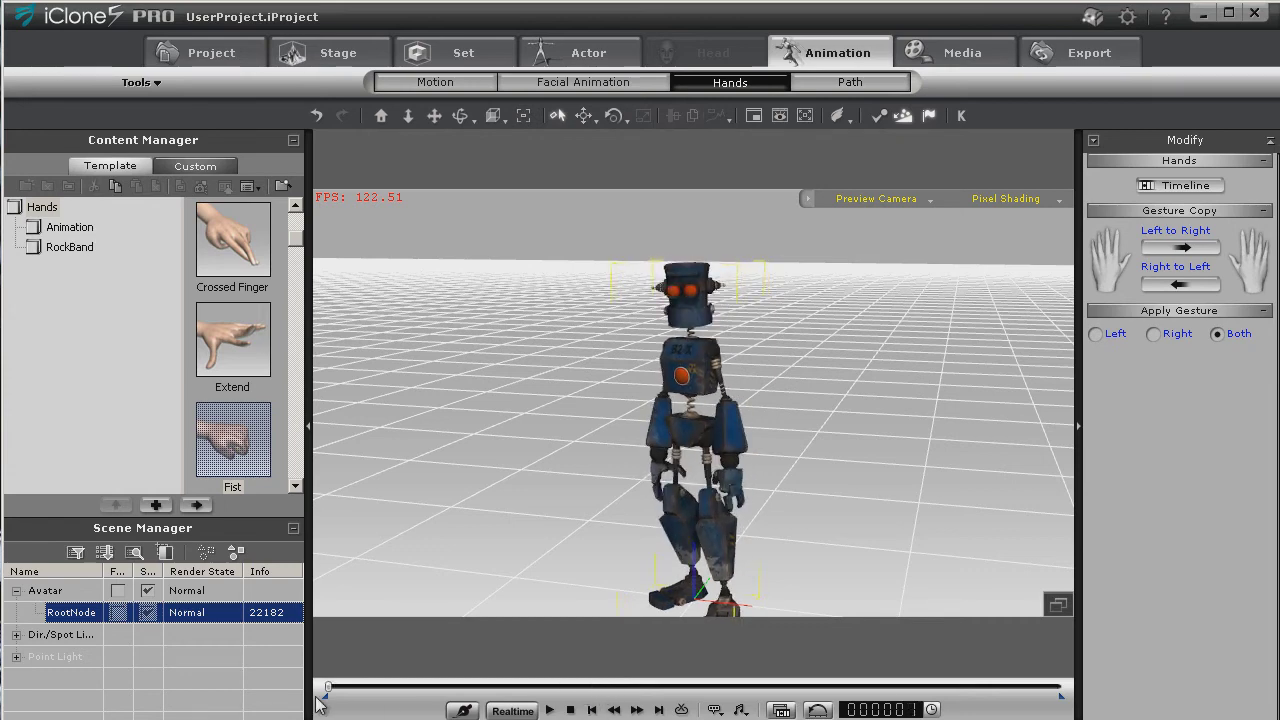
double_click(218, 452)
drag(340, 694, 379, 692)
double_click(224, 447)
click(570, 710)
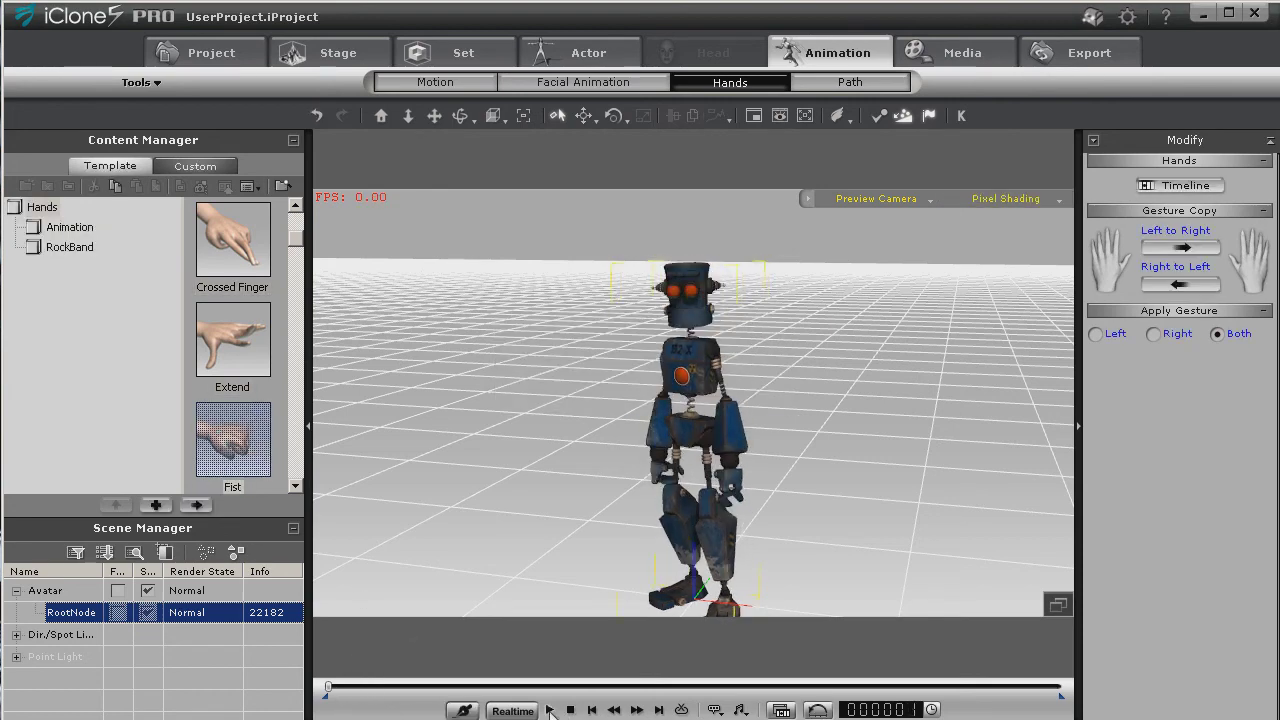
click(549, 710)
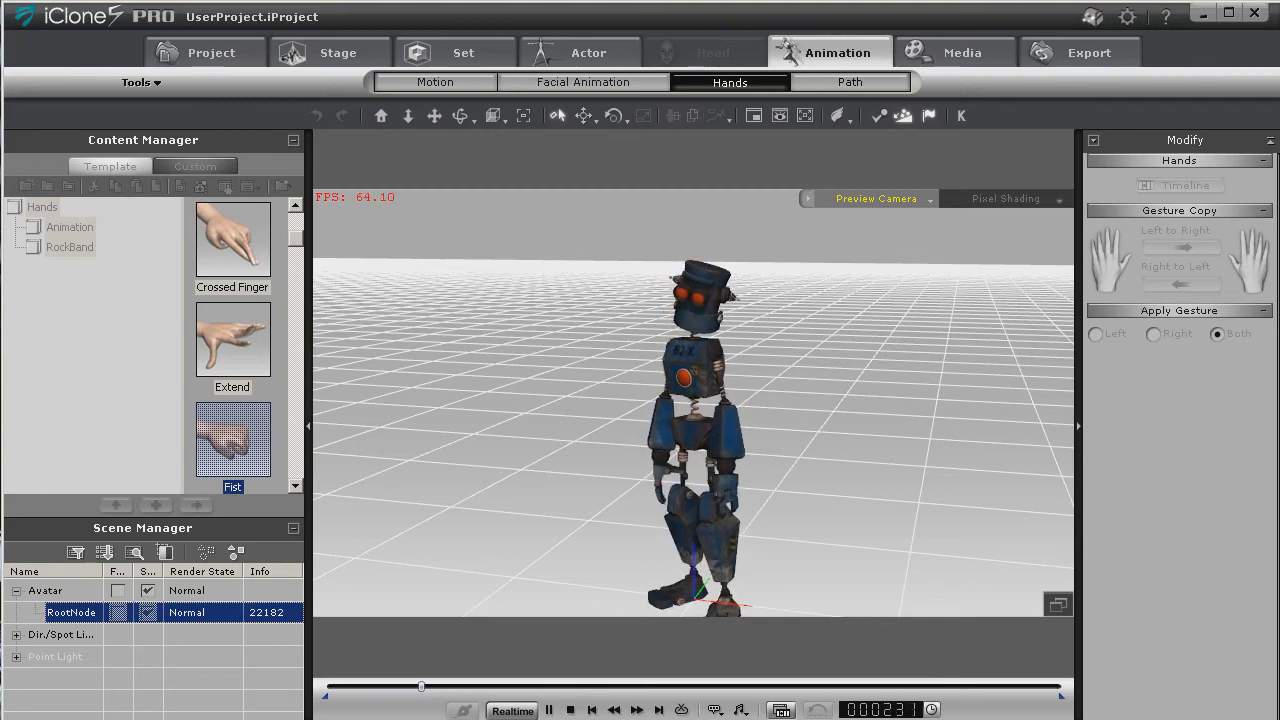
click(549, 710)
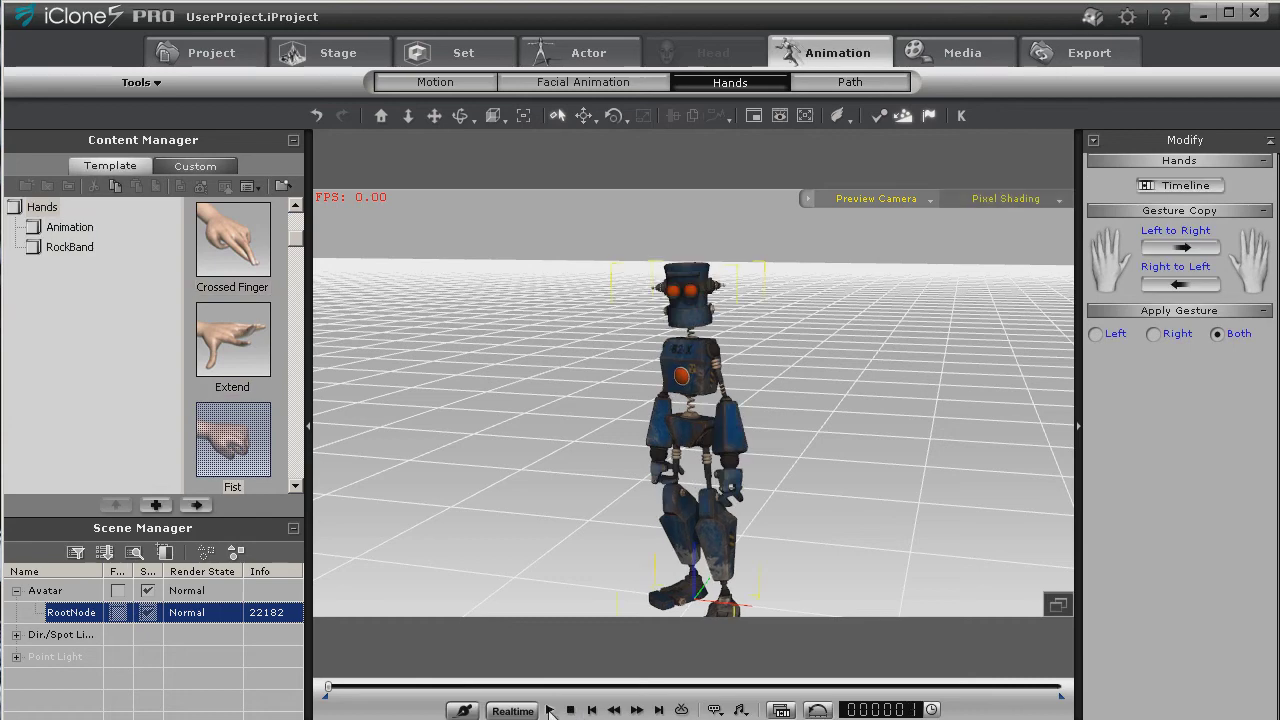
Make the robot look at the Preview Camera and play the animation while orbiting around it to check the head tracking.
click(560, 53)
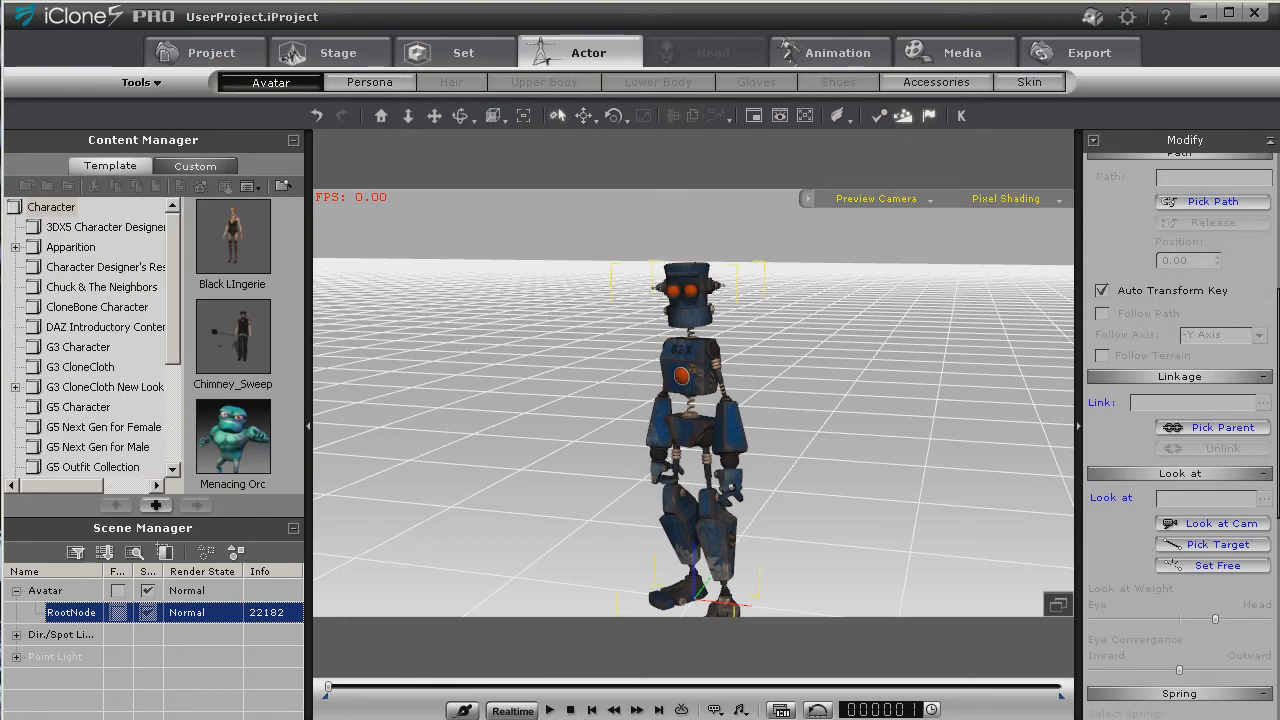
click(1218, 525)
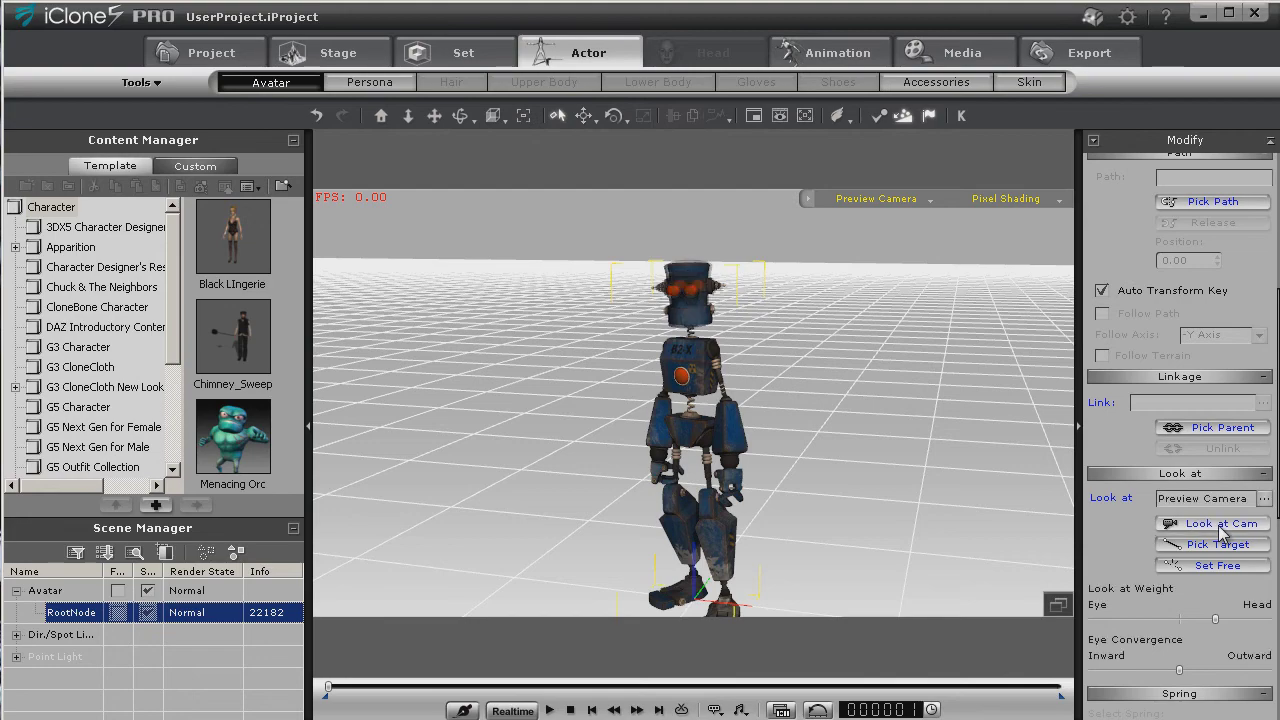
click(463, 115)
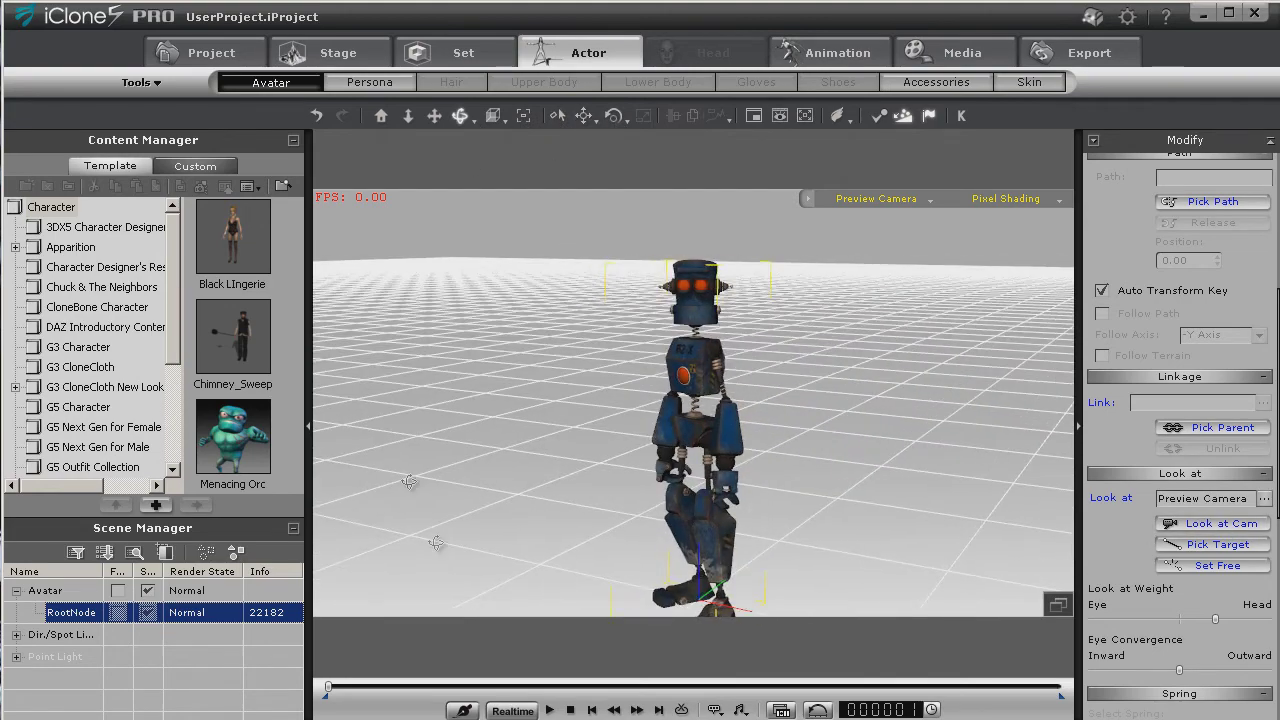
click(549, 710)
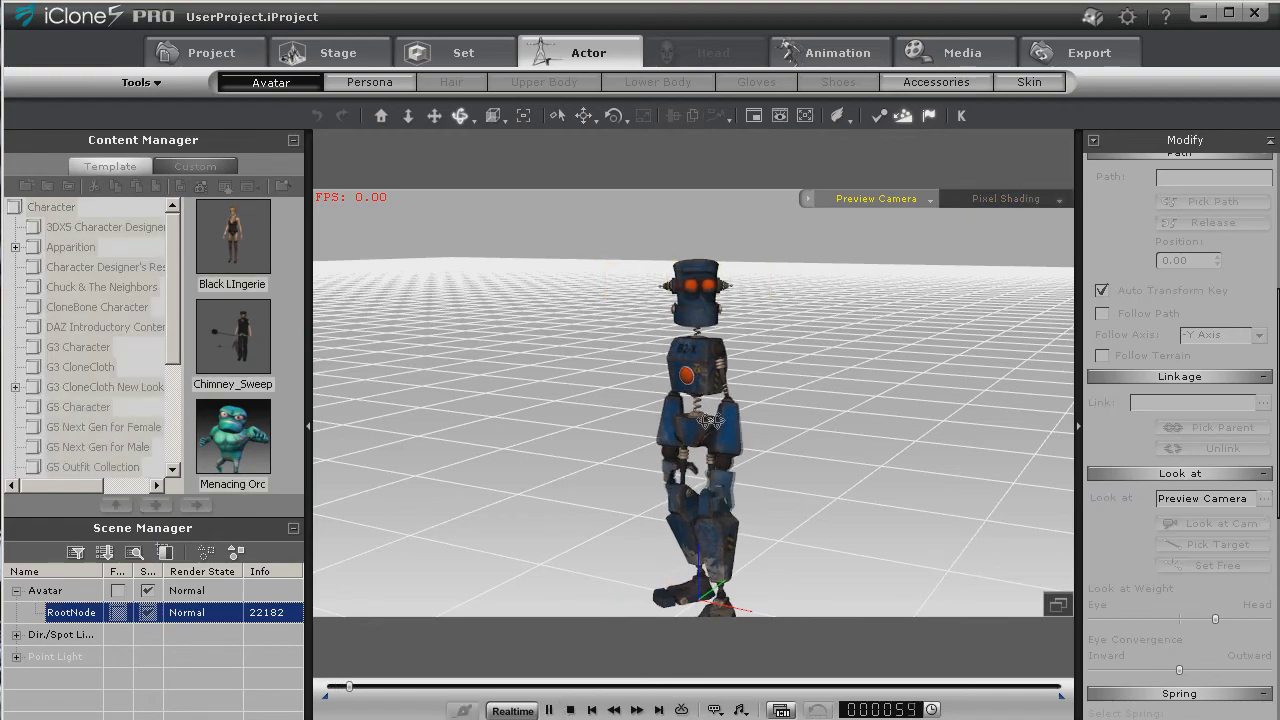
right_drag(908, 423, 865, 420)
click(570, 710)
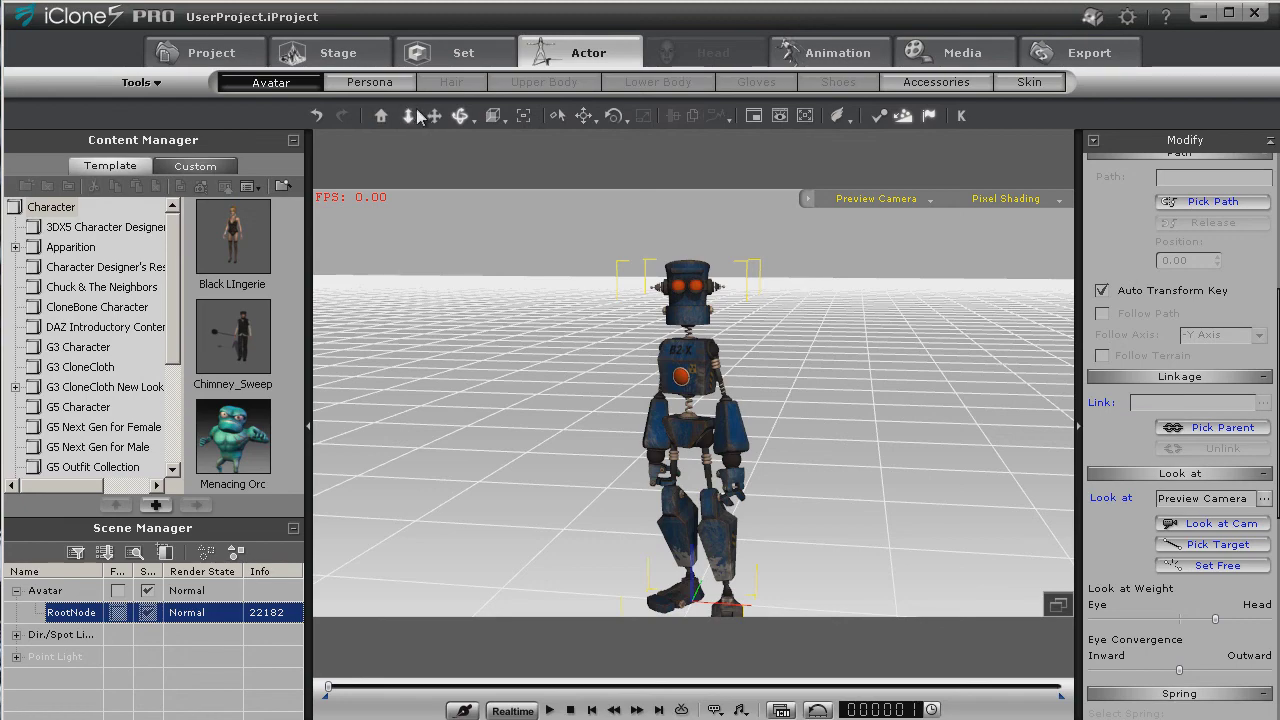
Frame the robot's head and preview facial puppeteering with the 01_Chuck face profile.
drag(561, 346, 610, 489)
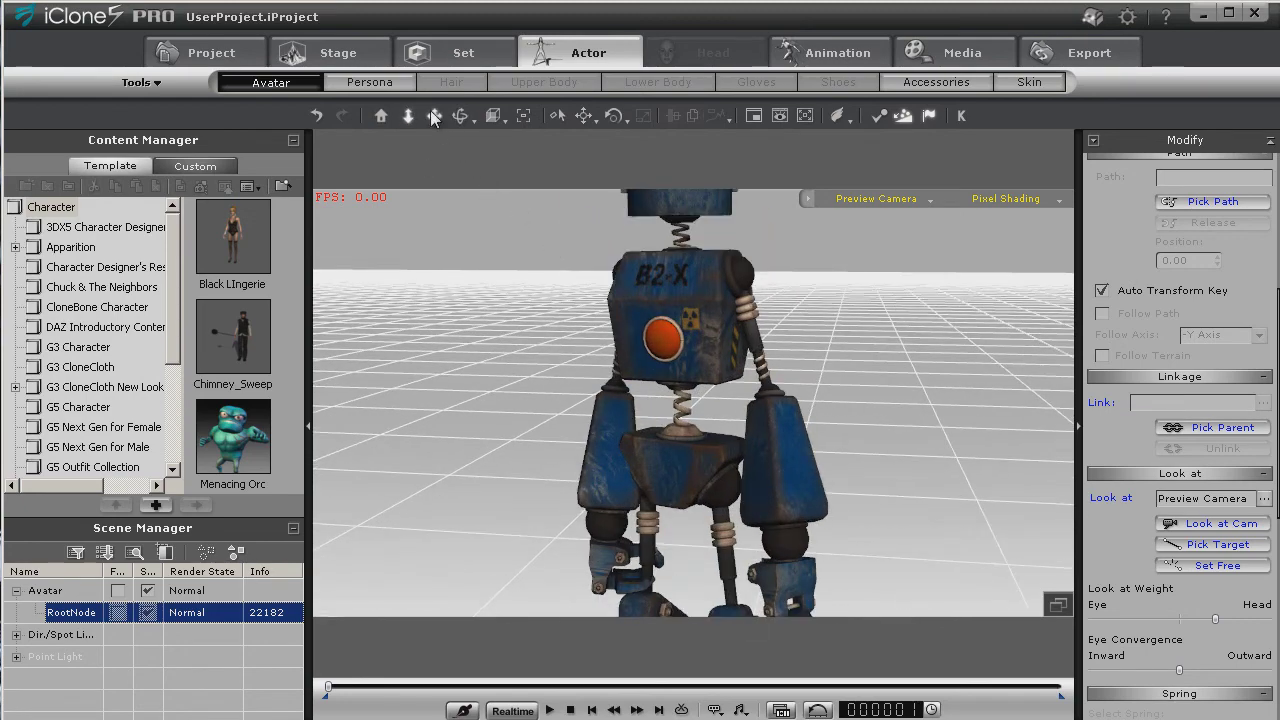
click(434, 116)
drag(672, 435, 694, 431)
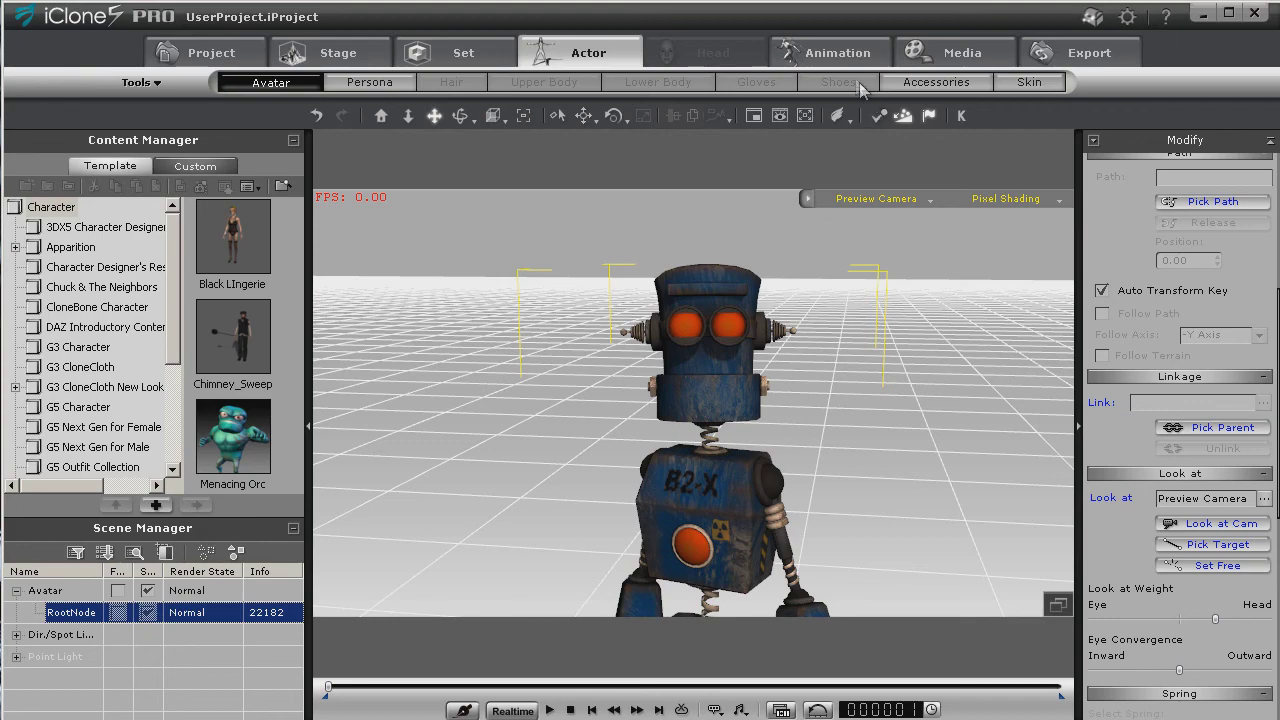
click(805, 53)
click(583, 82)
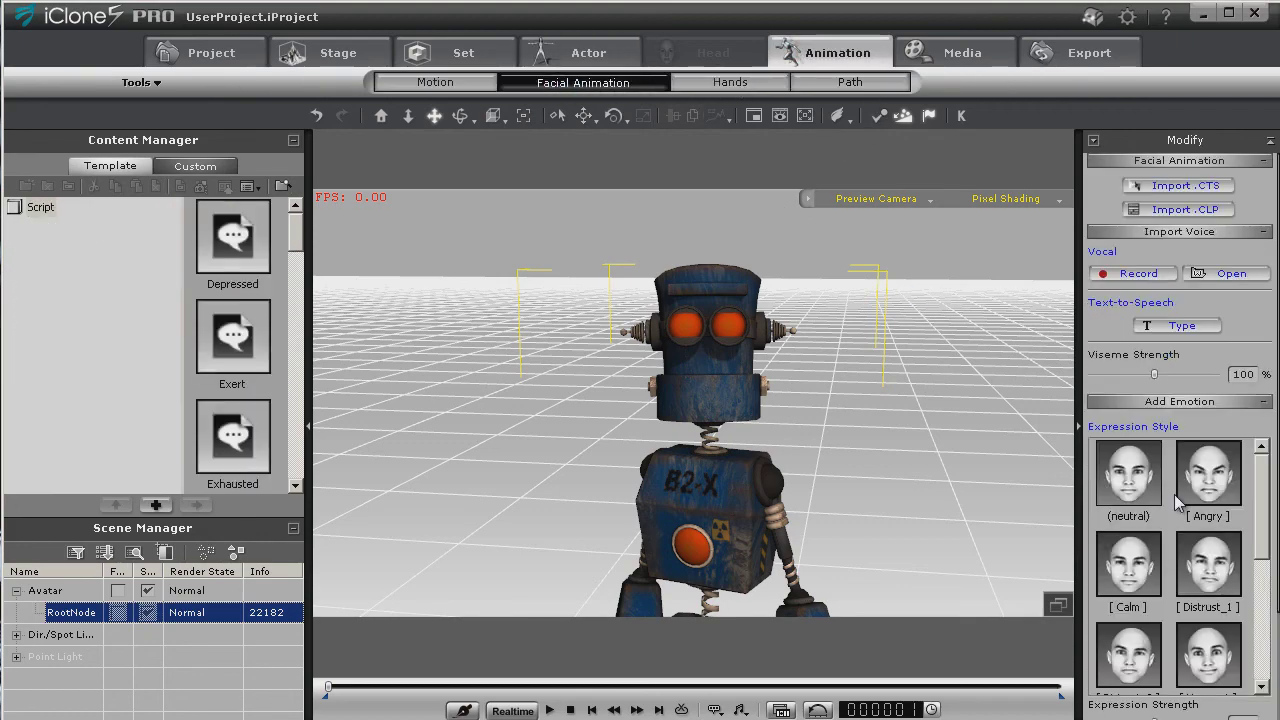
scroll(1275, 480, down, 3)
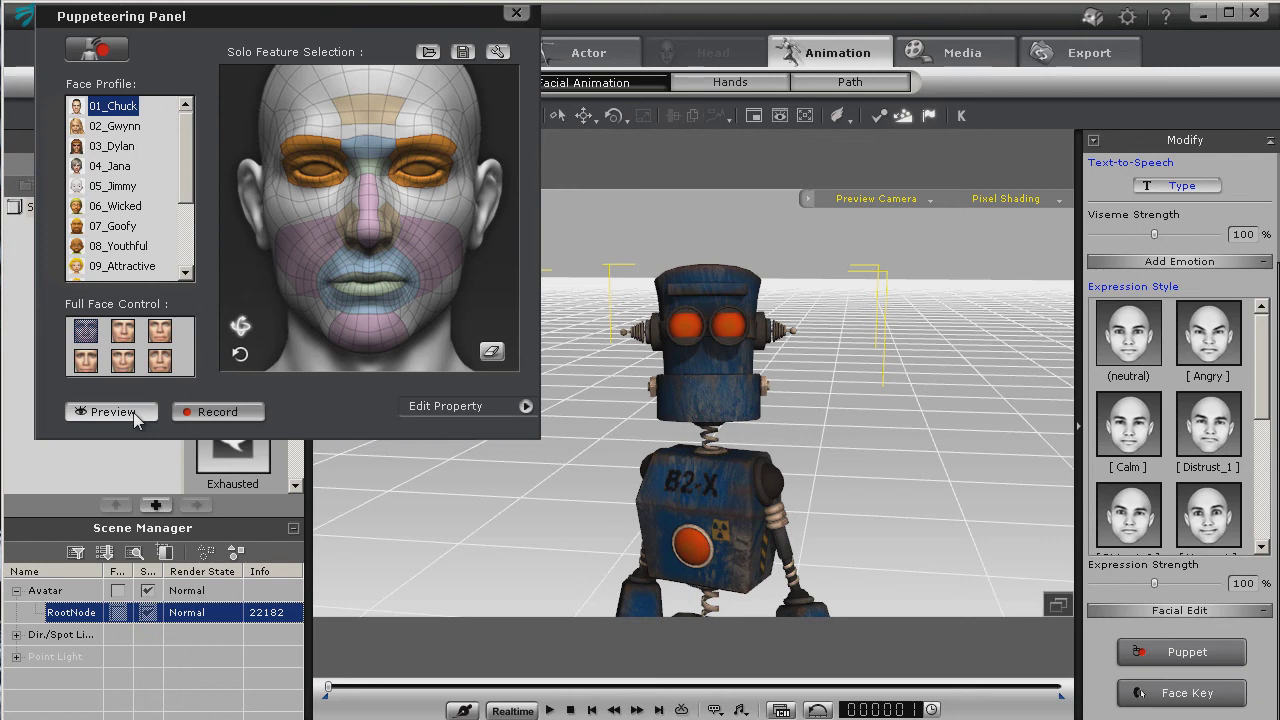
click(133, 412)
key(space)
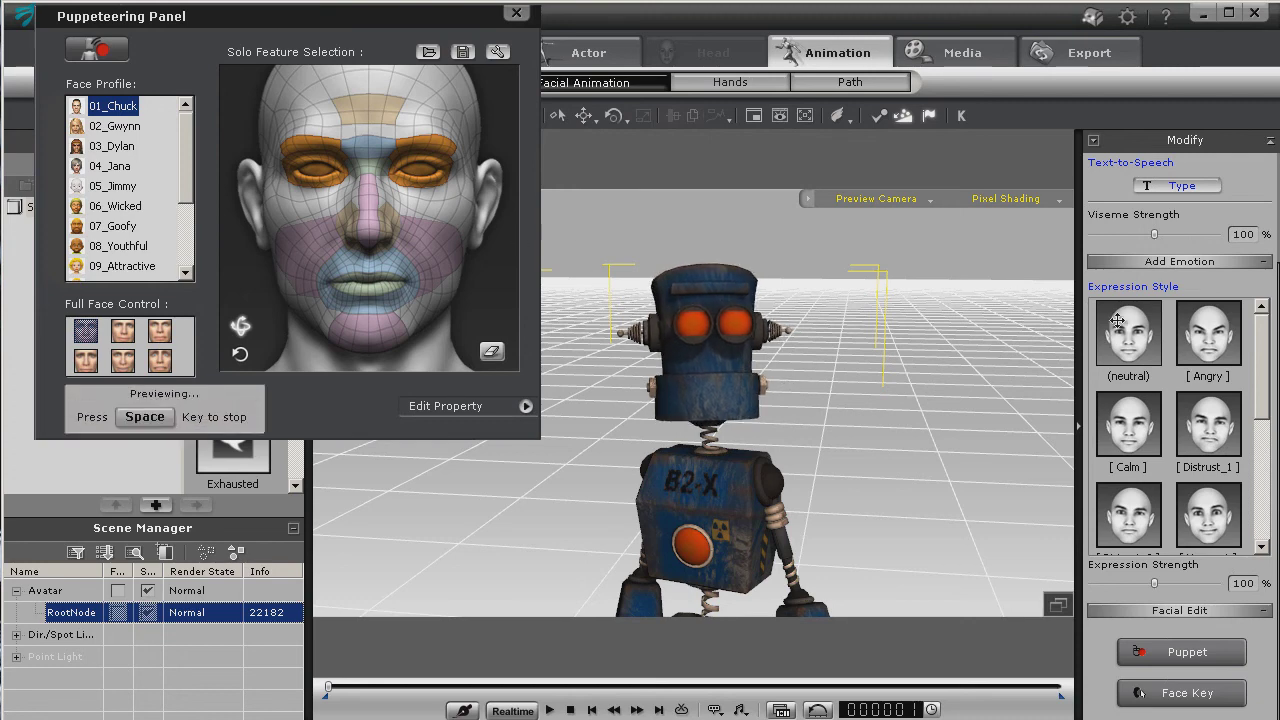
key(space)
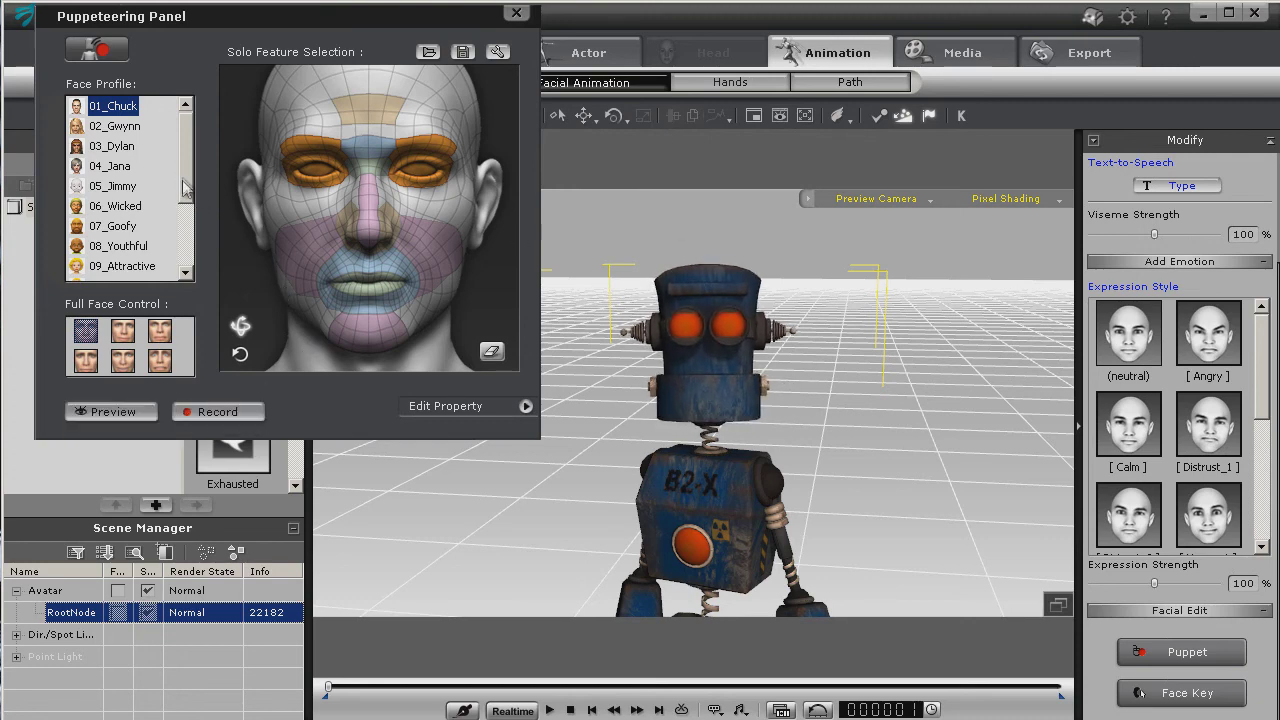
Preview facial puppeteering with the 3DX_Custom face profile and close the Puppeteering Panel.
drag(183, 185, 187, 277)
click(110, 268)
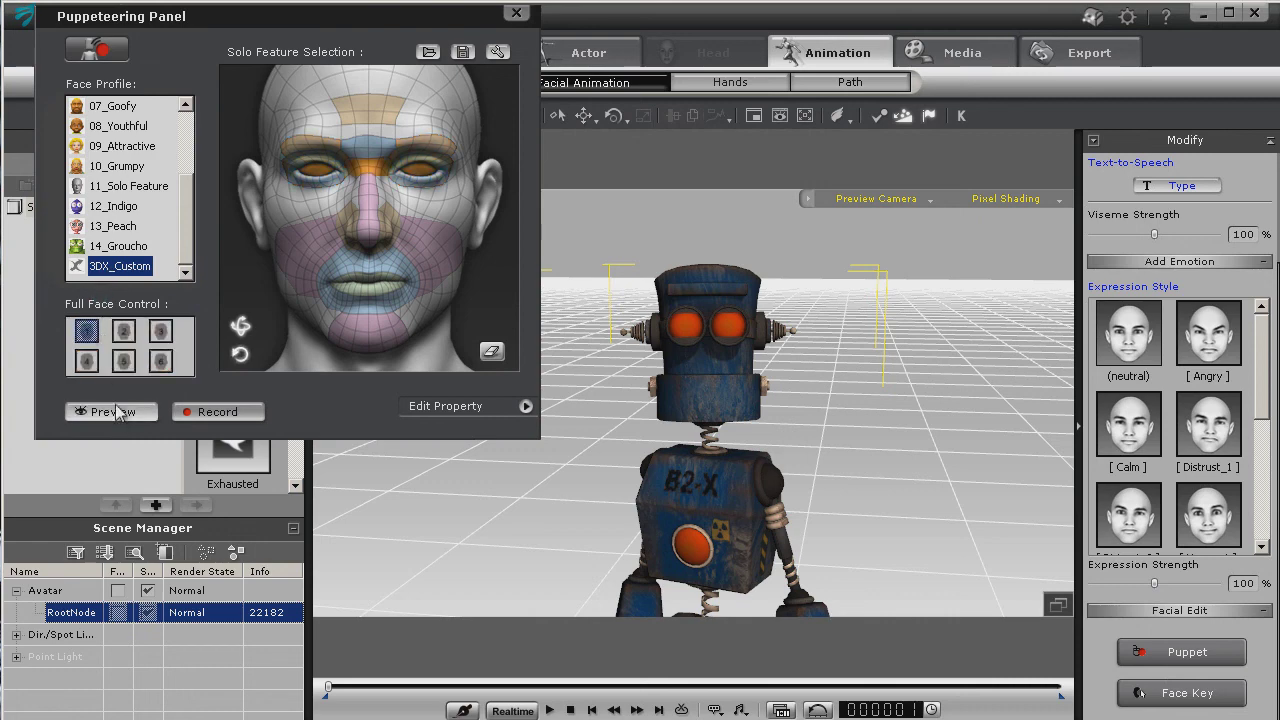
click(113, 411)
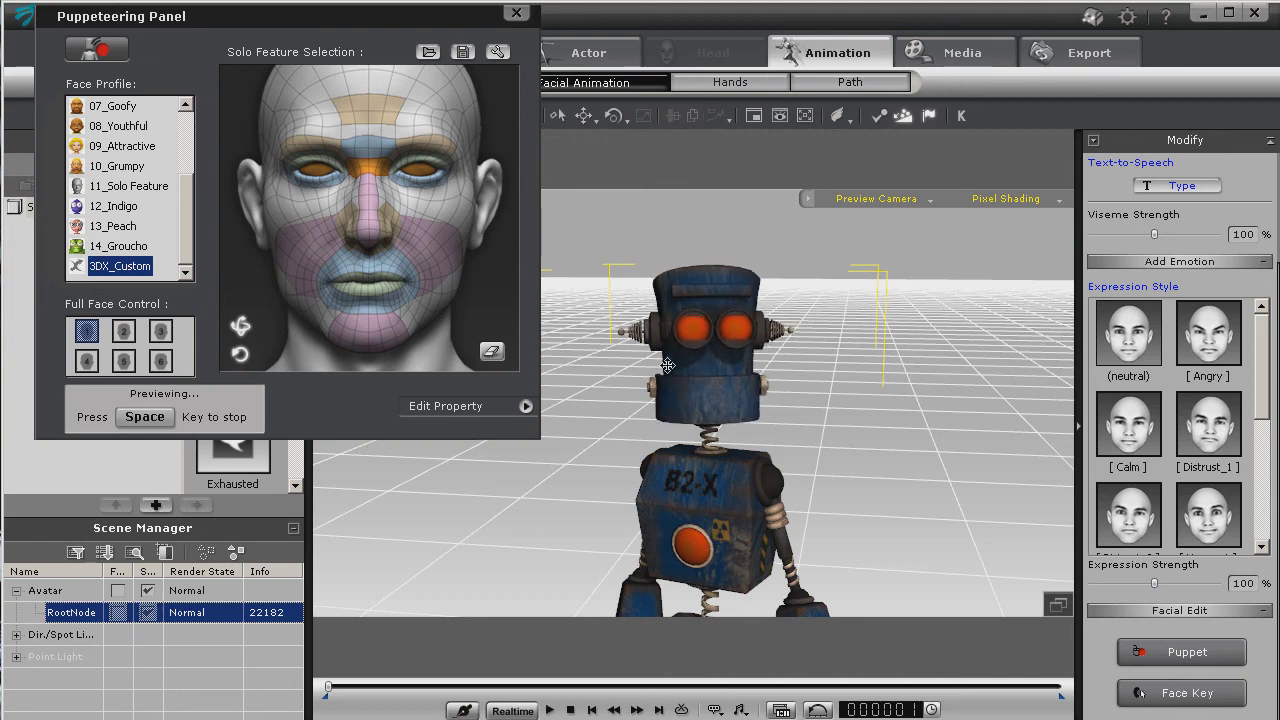
key(space)
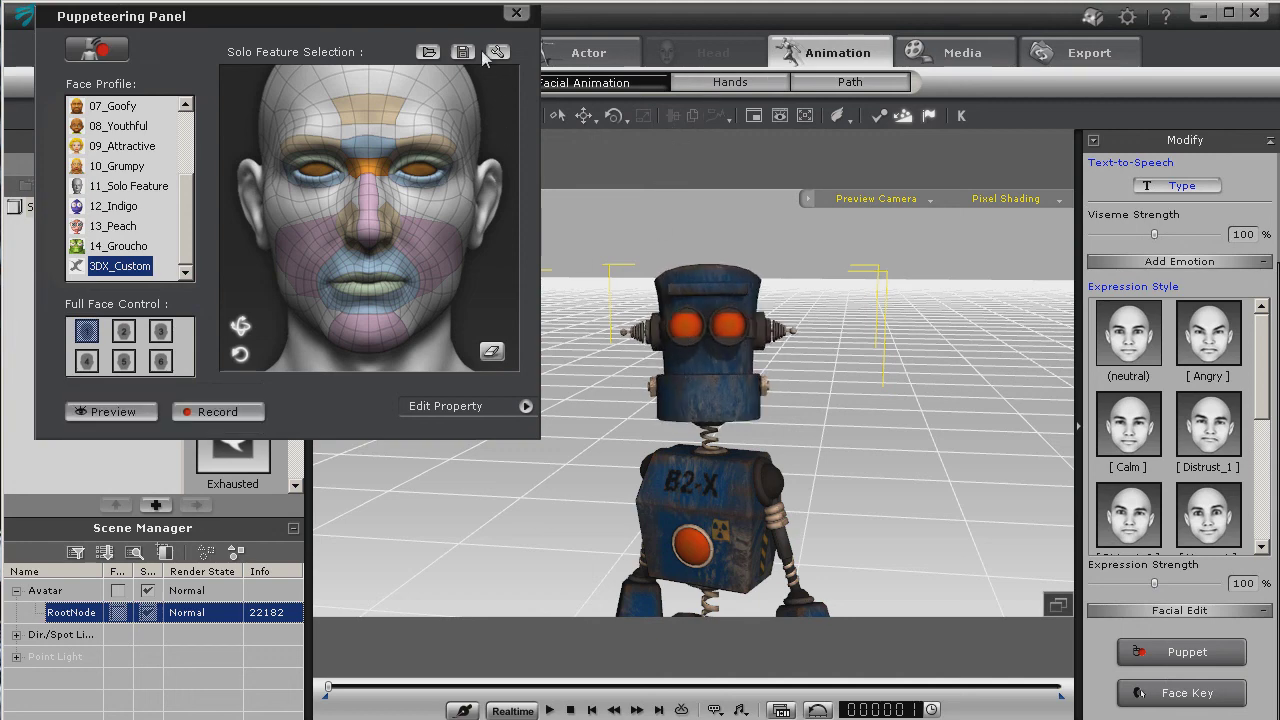
click(516, 13)
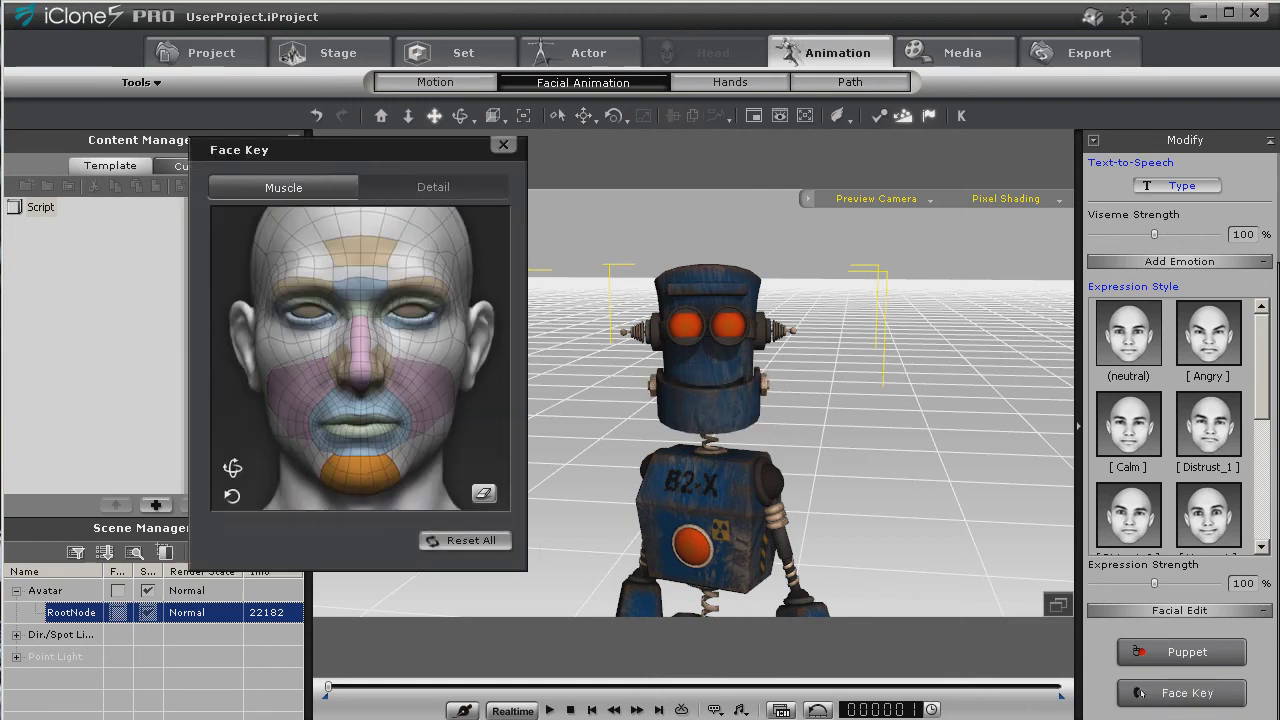
Lower the robot's jaw with the chin muscle in Face Key and close the Face Key window.
drag(395, 225, 395, 225)
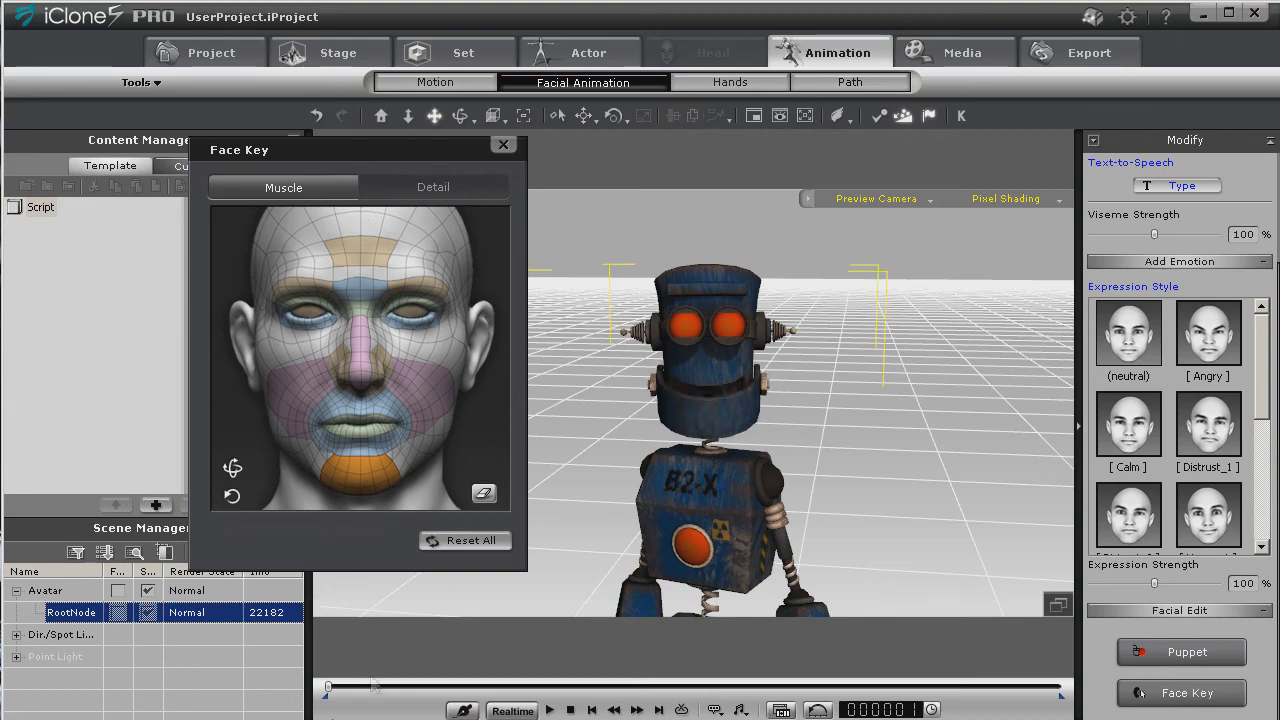
key(Escape)
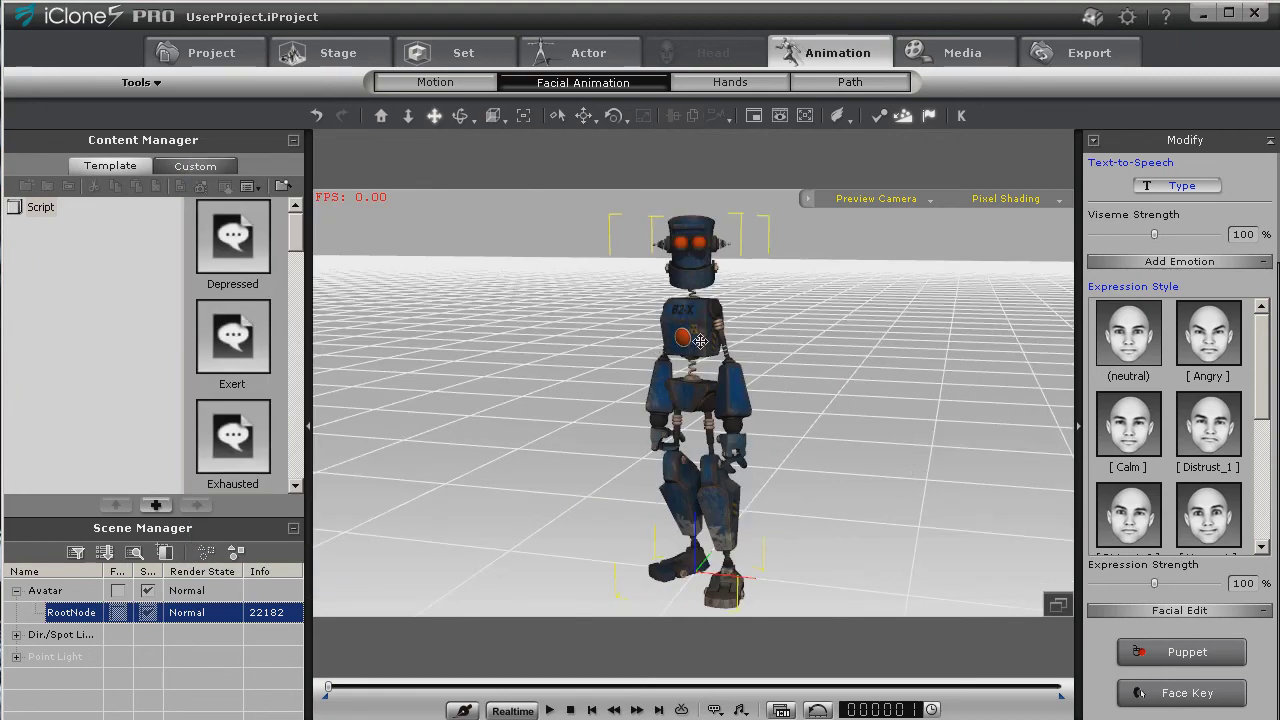
Apply the G5_Chuck persona to the robot avatar.
click(594, 54)
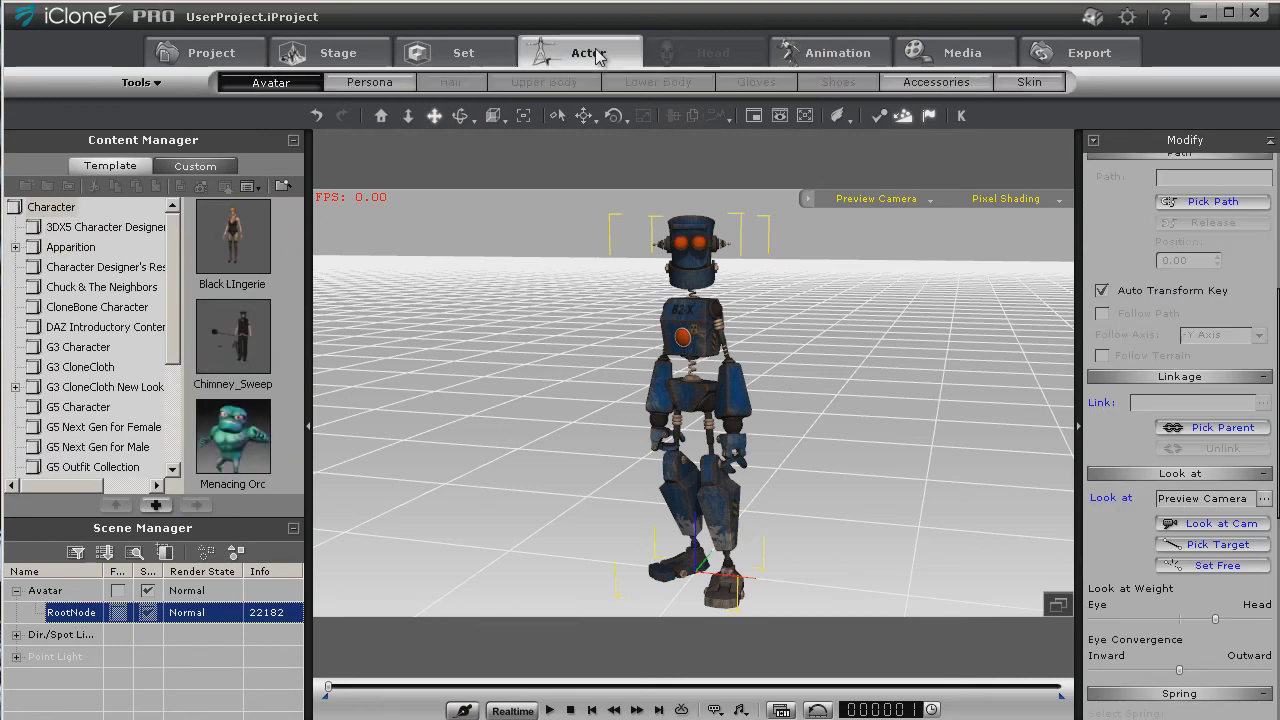
click(369, 82)
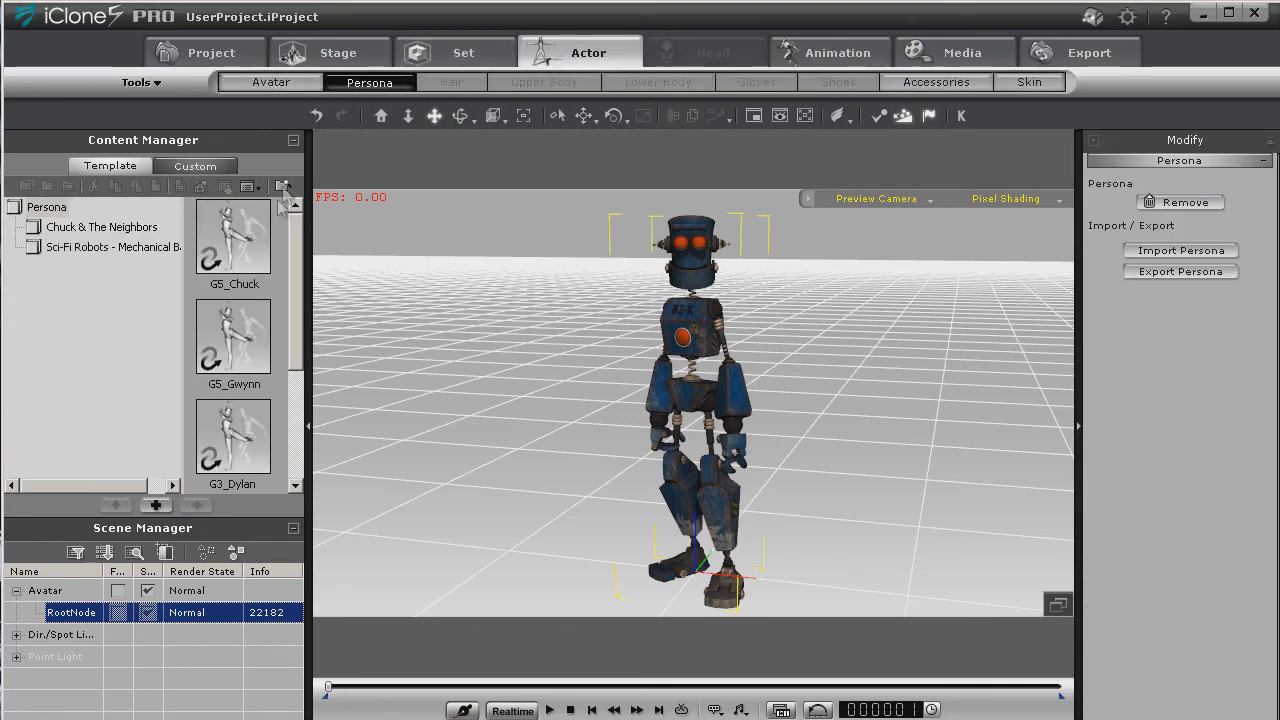
click(232, 250)
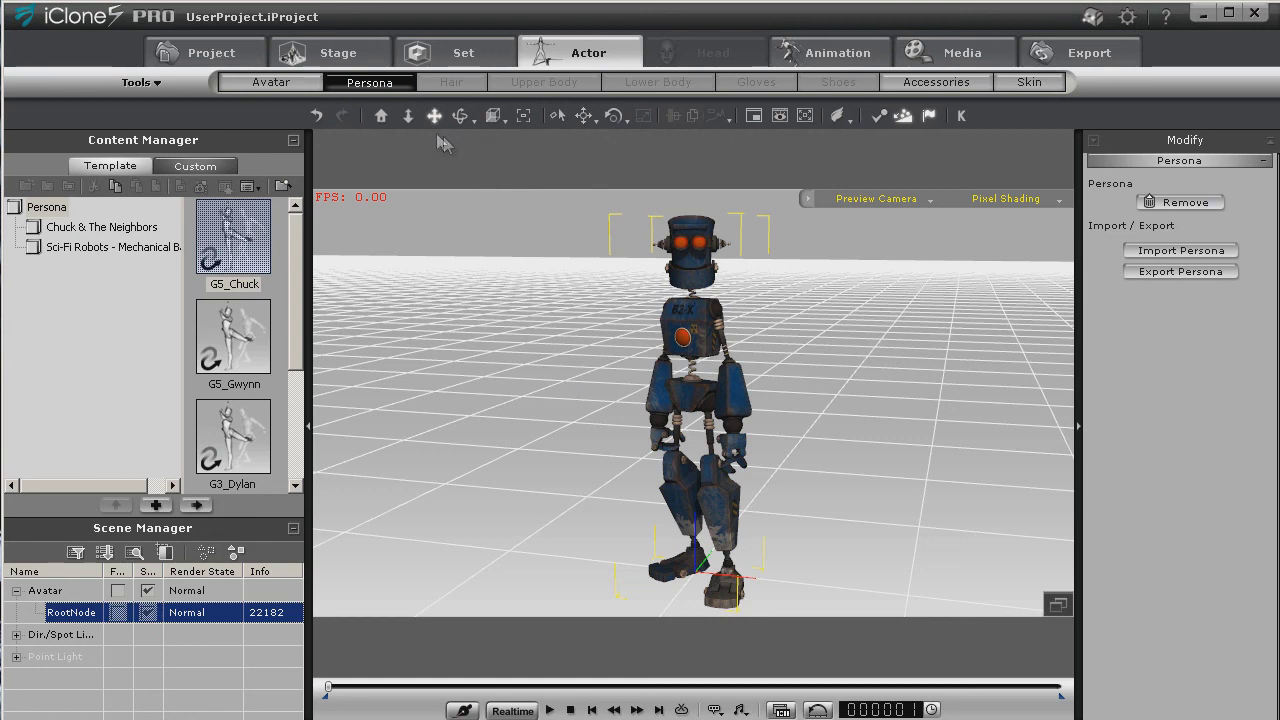
Play the persona's Idle 01 perform action on the robot and return to the first frame.
right_click(700, 360)
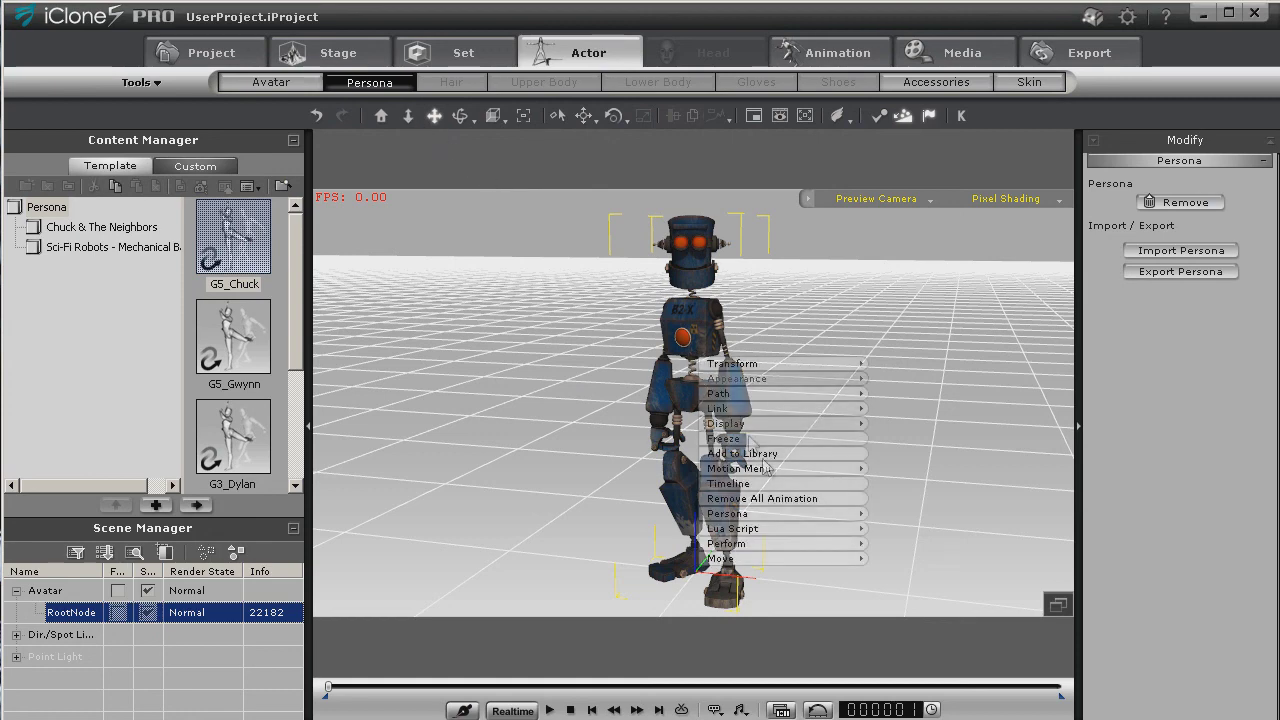
mouse_move(763, 556)
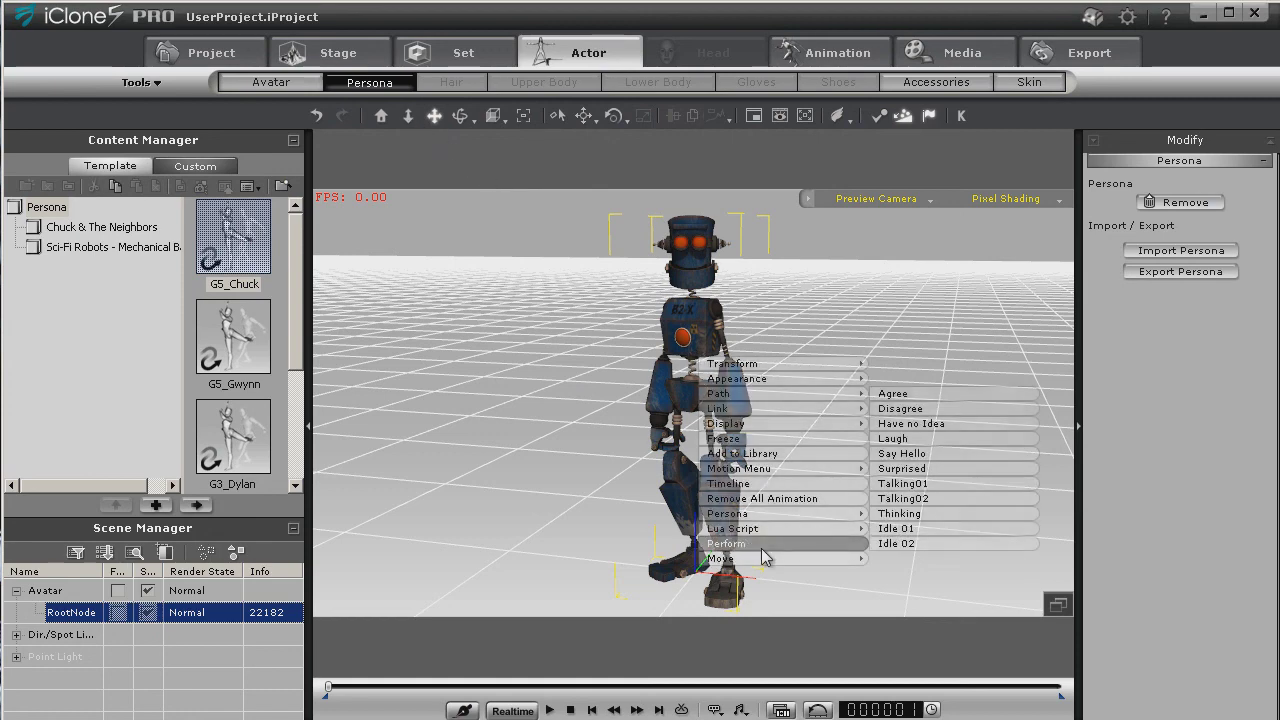
click(923, 528)
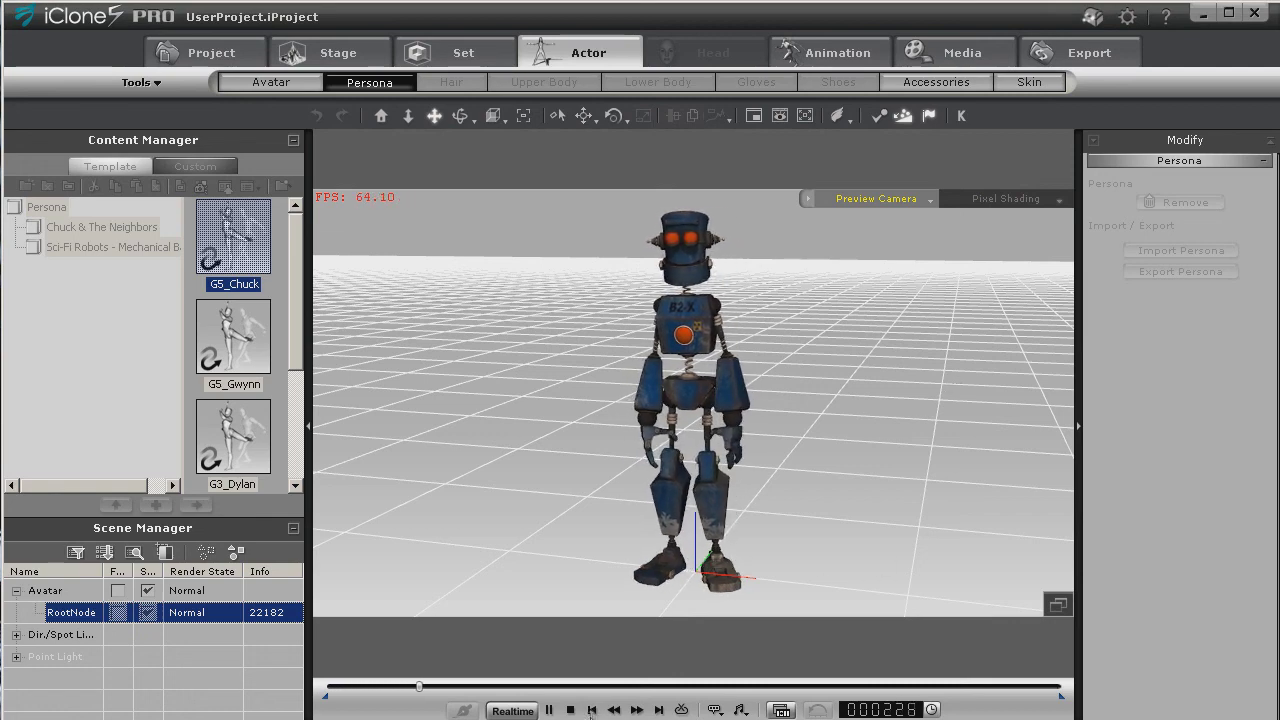
click(591, 710)
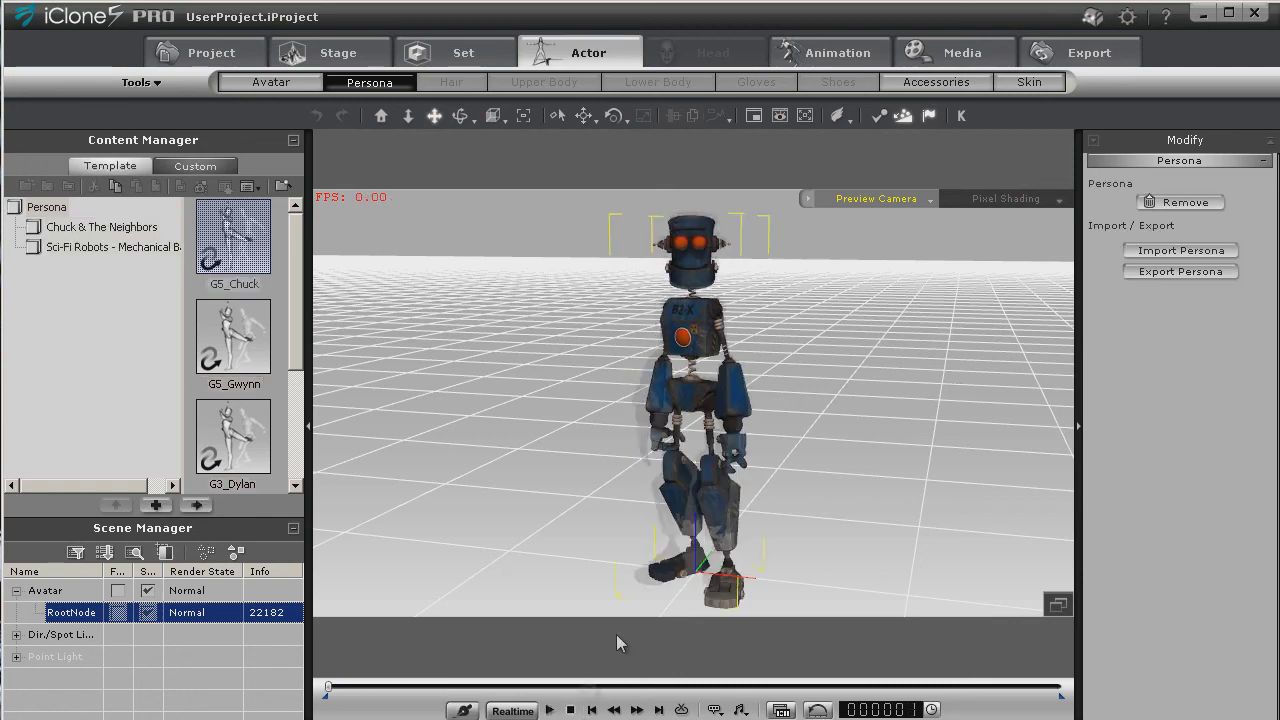
Play the persona's Surprised perform action on the robot and stop the playback.
right_click(676, 389)
mouse_move(746, 575)
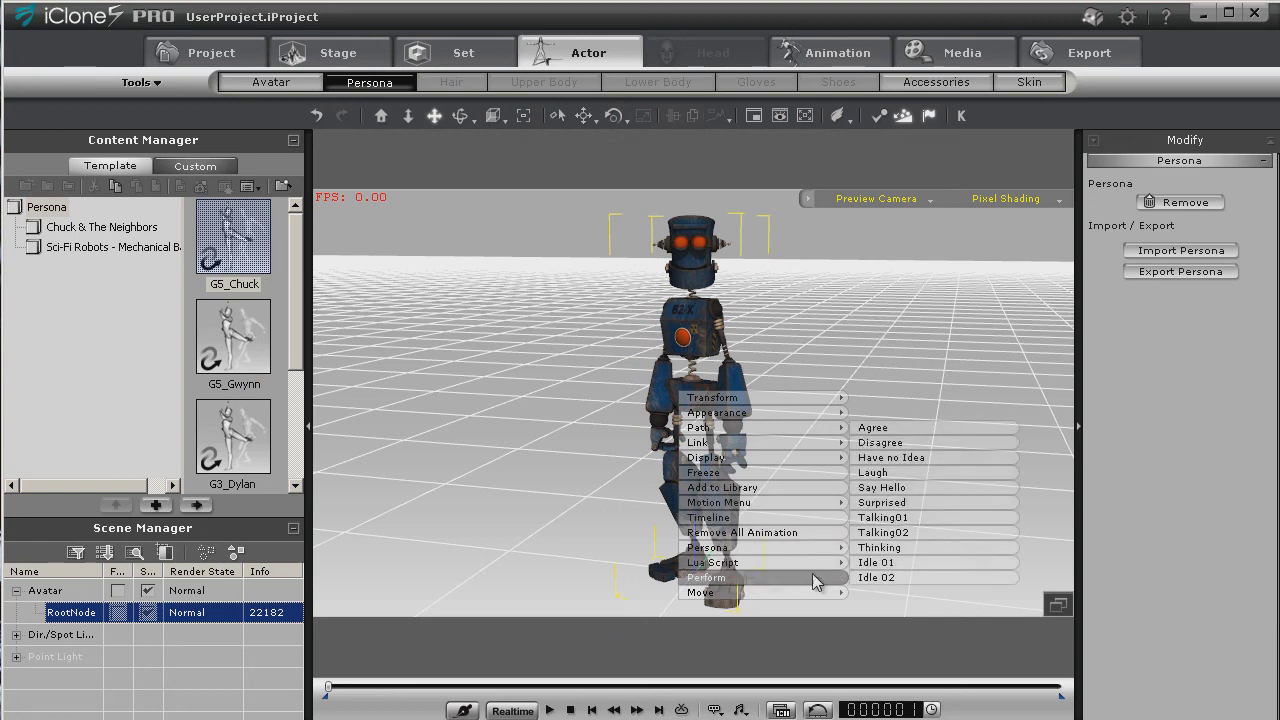
click(888, 503)
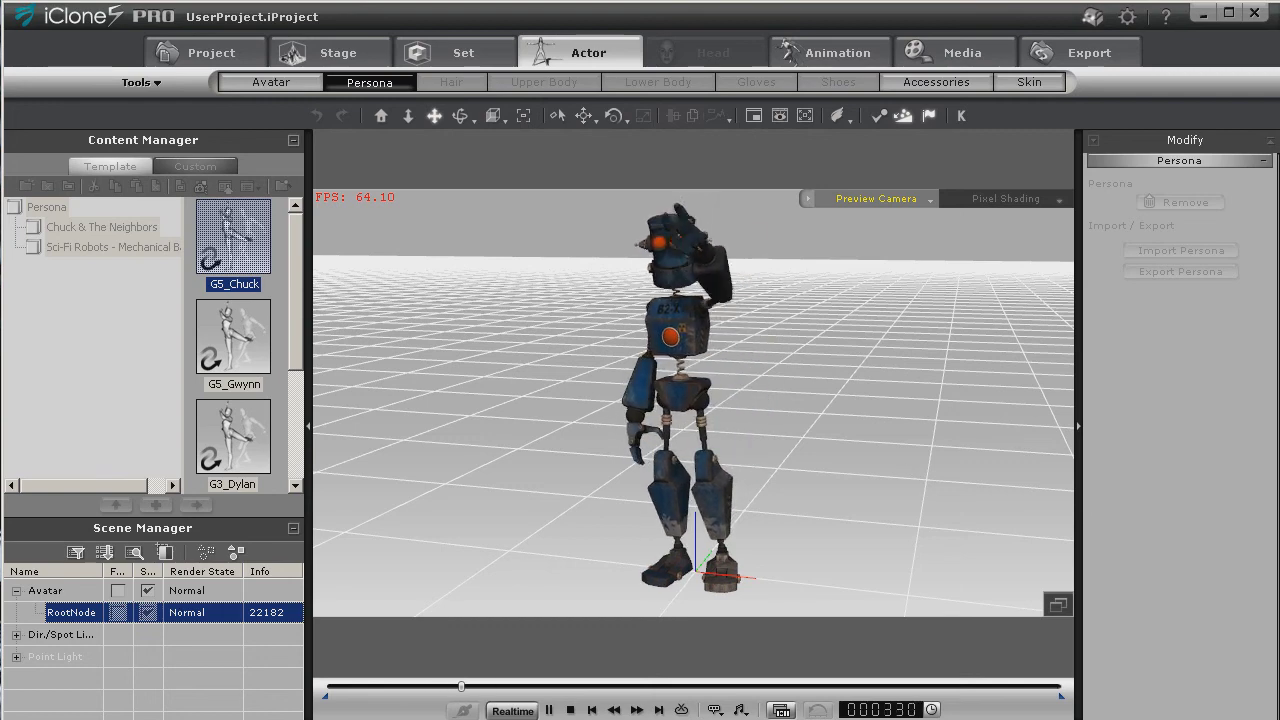
click(570, 709)
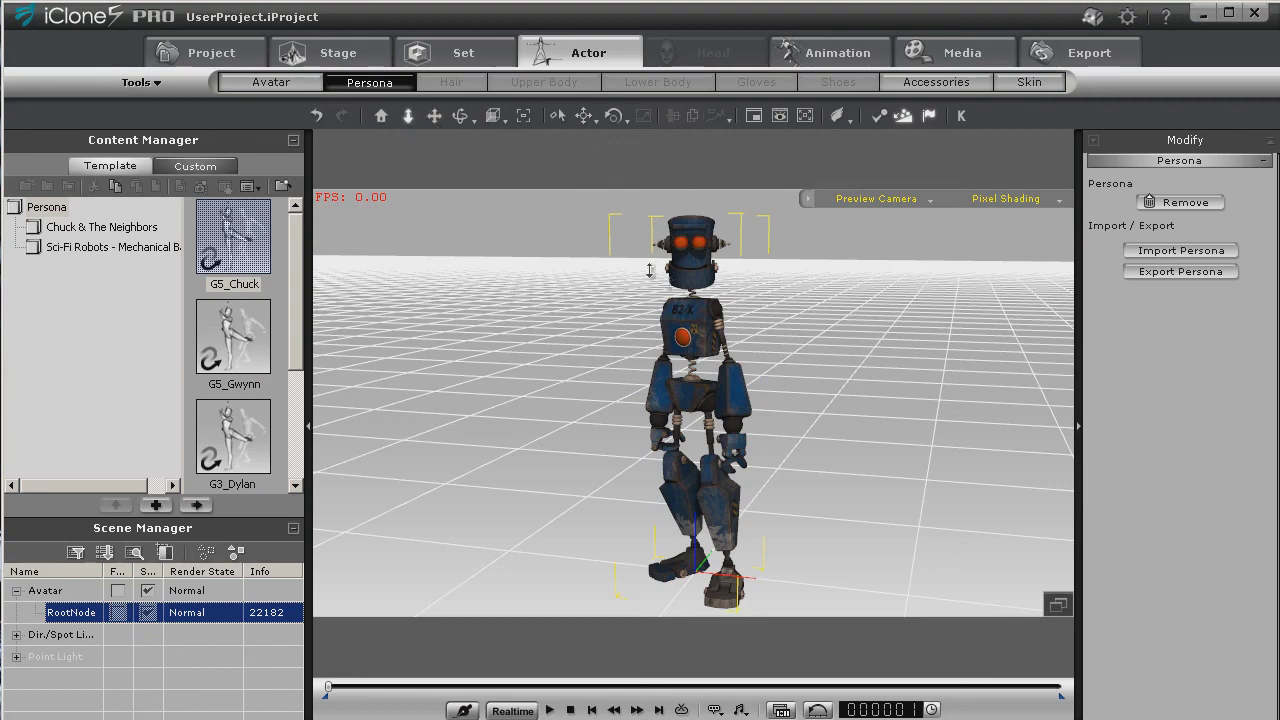
Show the robot from far away, play one of the G5_Chuck persona's Move actions and stop the playback.
scroll(649, 270, down, 5)
right_click(688, 402)
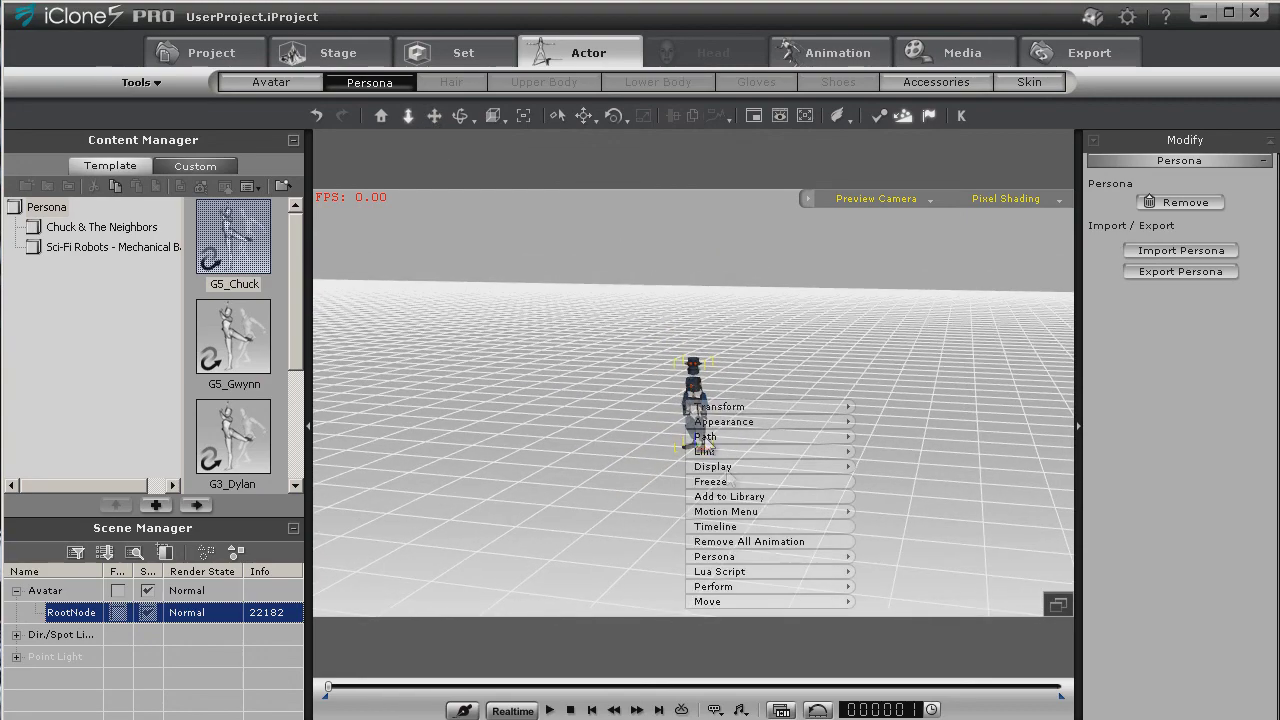
mouse_move(735, 601)
click(875, 602)
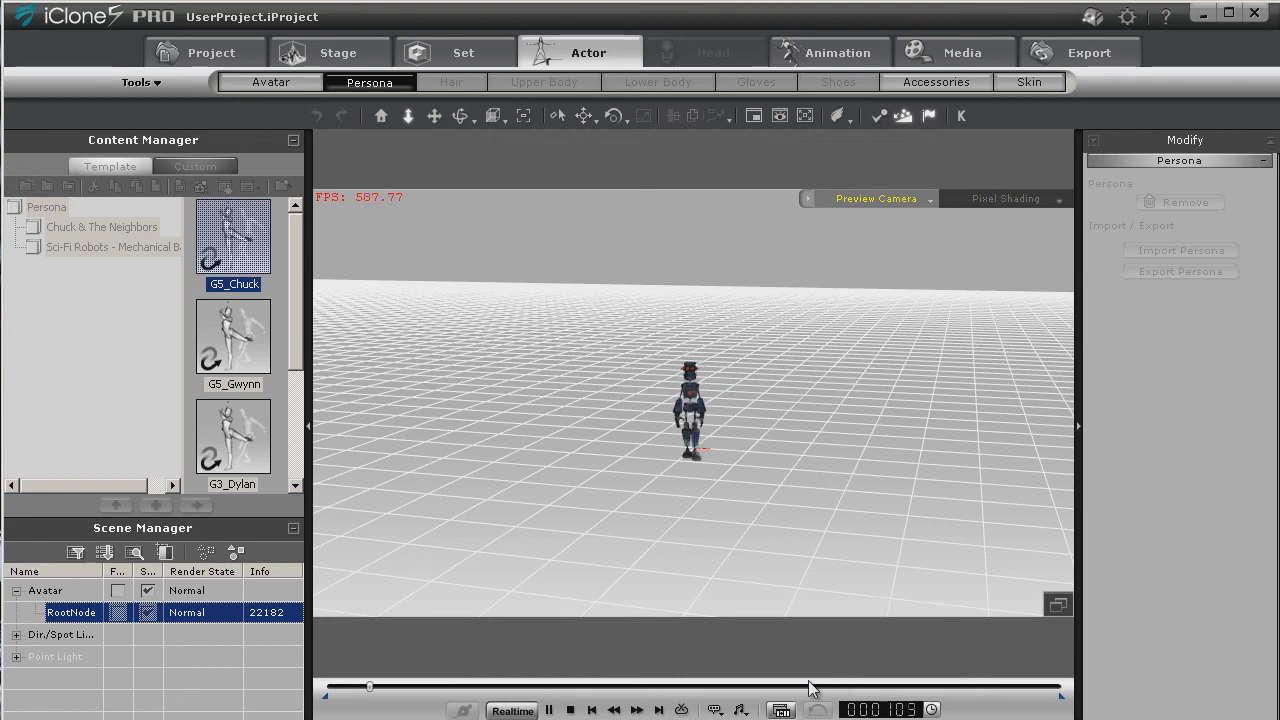
click(570, 709)
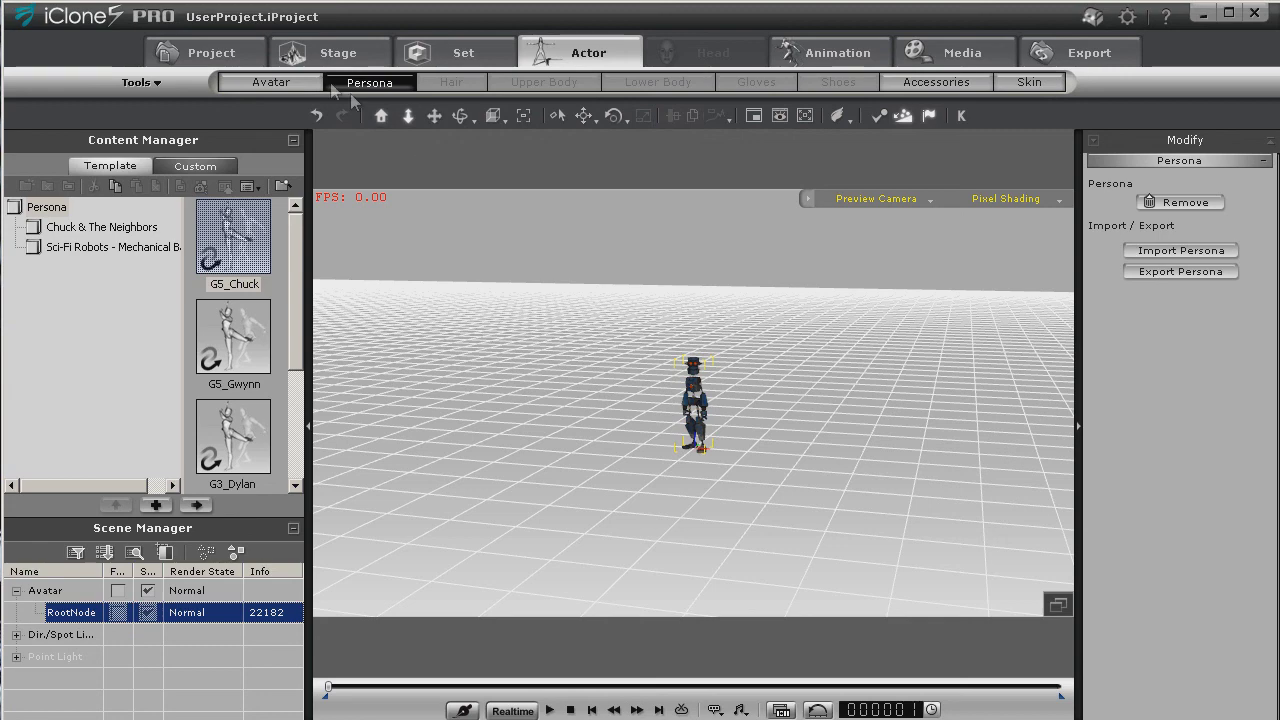
Apply the G3_Jana persona to the robot and play one of its Move actions.
drag(296, 328, 294, 395)
double_click(238, 406)
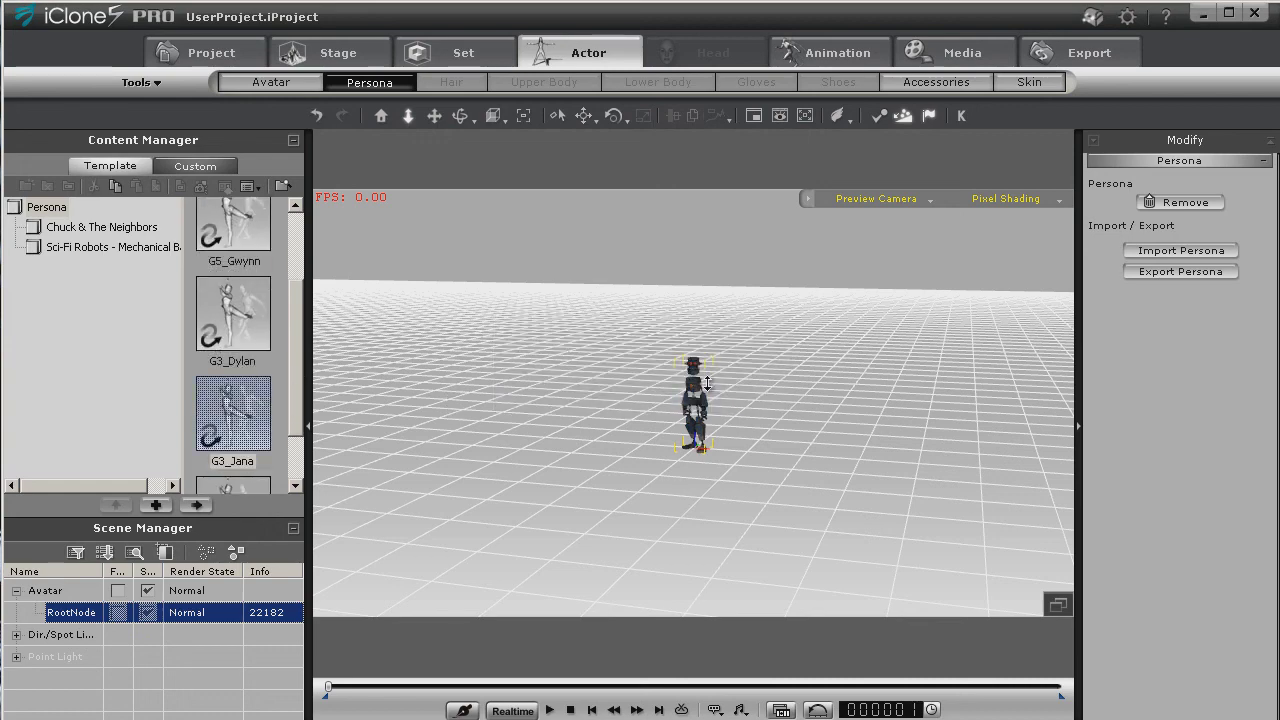
right_click(707, 383)
mouse_move(774, 588)
click(921, 601)
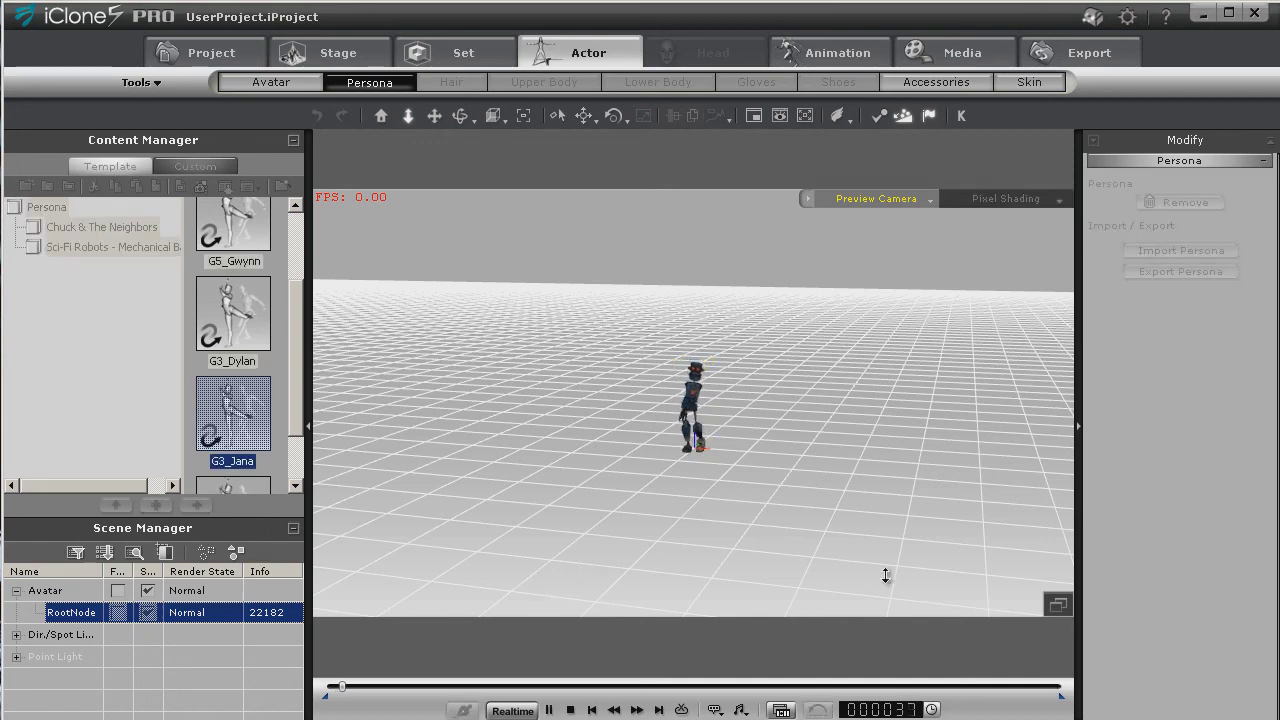